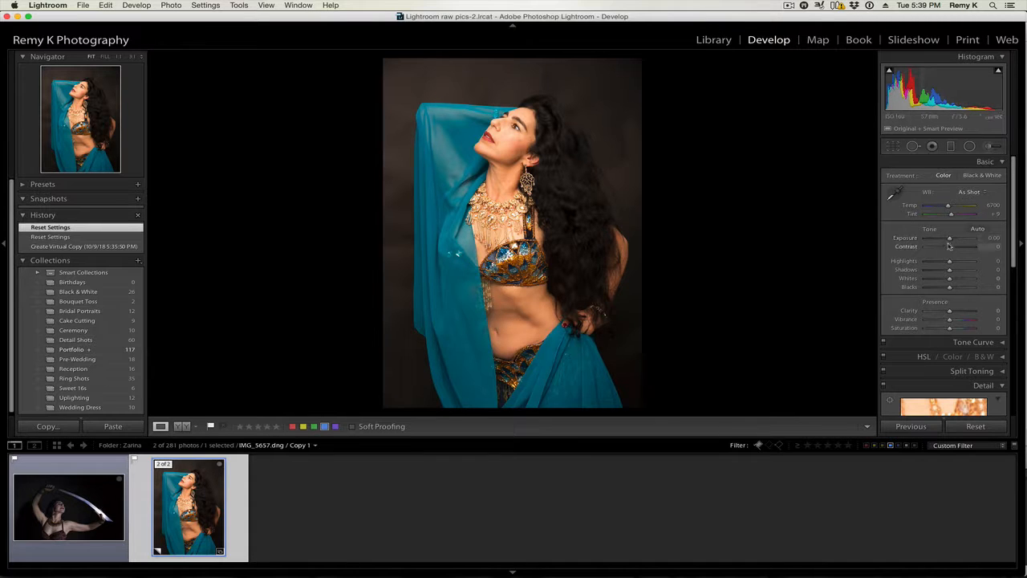
- Set the photo's Contrast to +16, Highlights to −18, Shadows to +20 and Vibrance to +38
left_click_drag(949, 247, 954, 249)
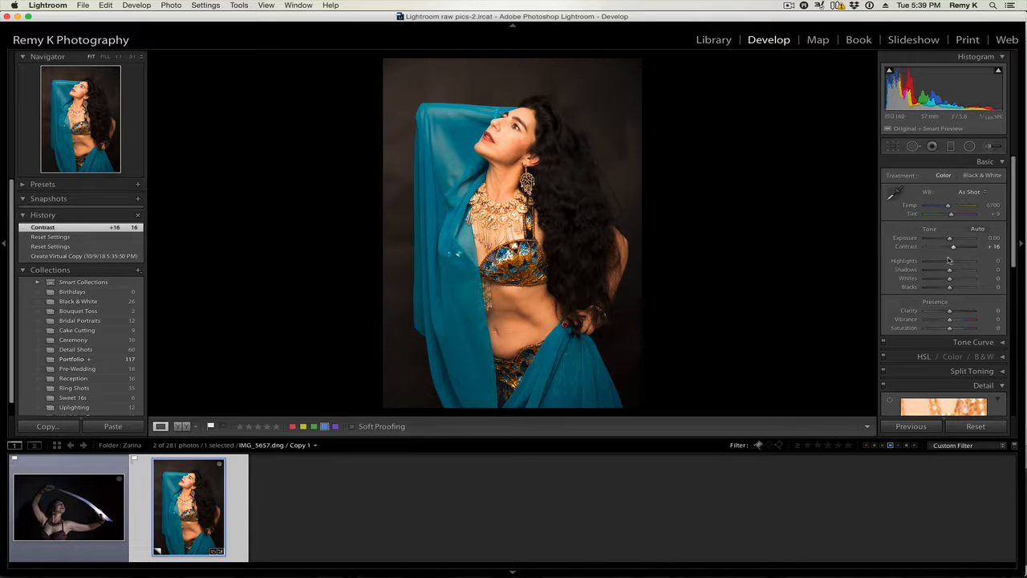
left_click_drag(949, 261, 955, 272)
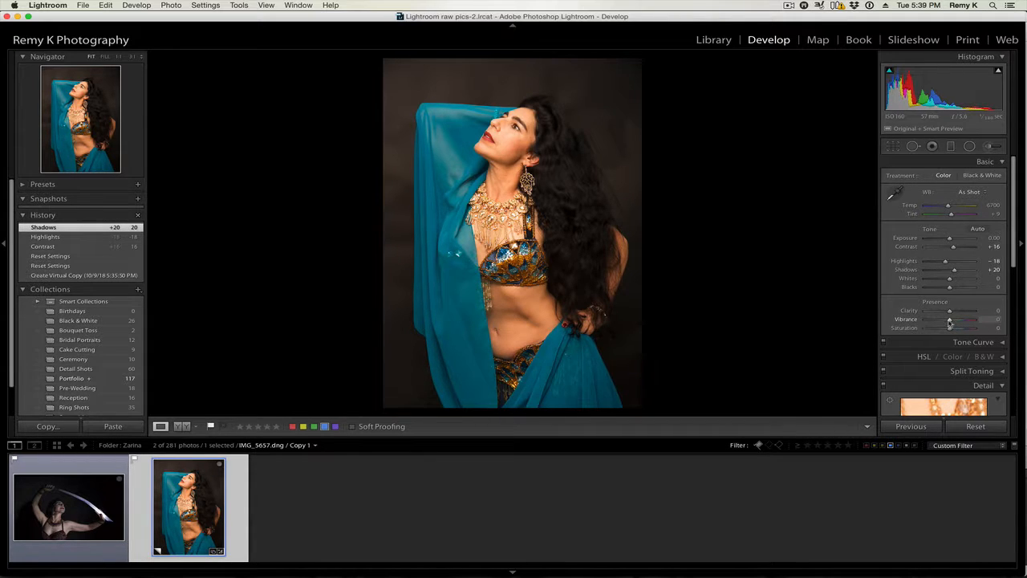
left_click_drag(950, 321, 962, 320)
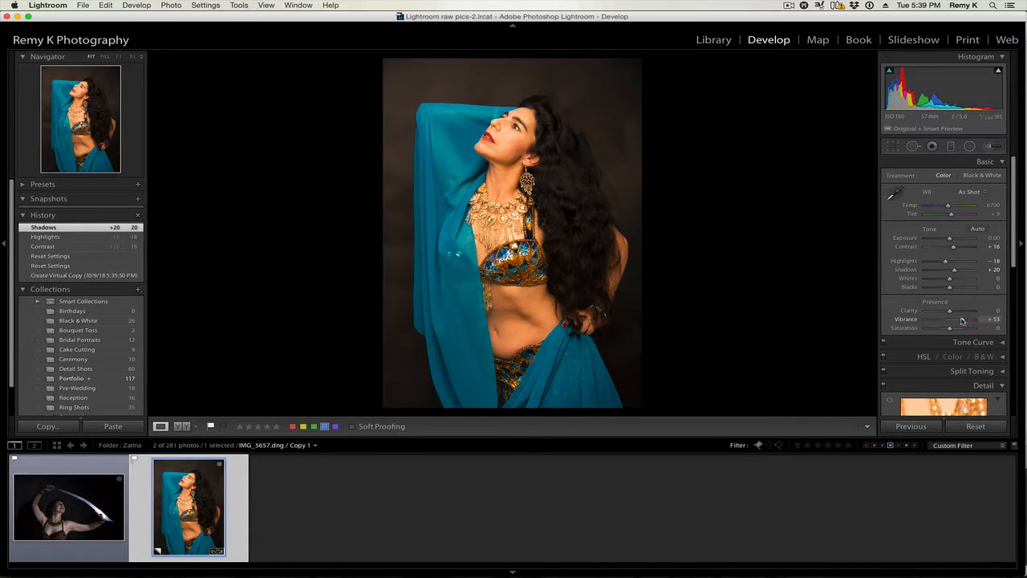
left_click_drag(962, 320, 956, 320)
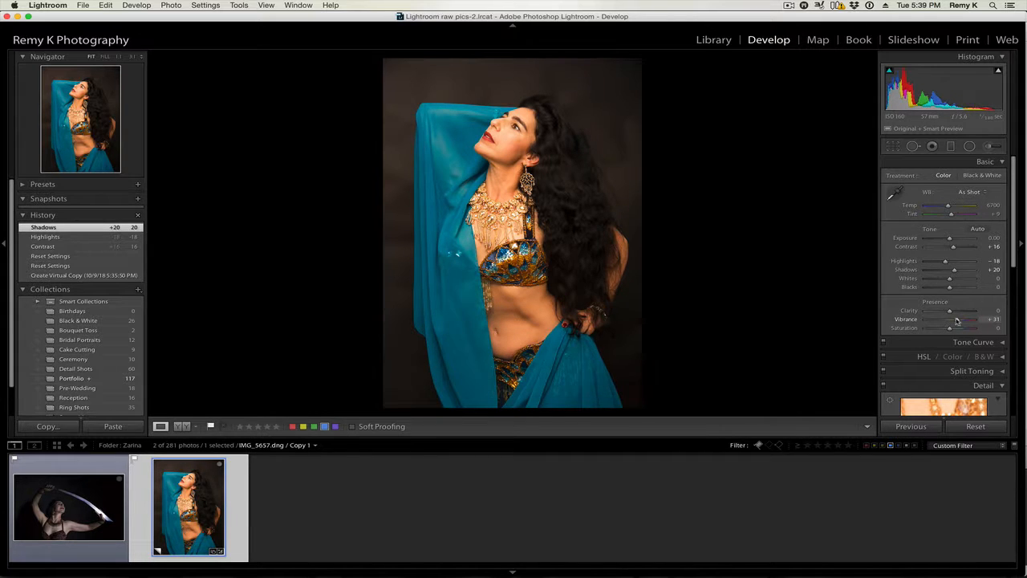
left_click_drag(957, 321, 961, 321)
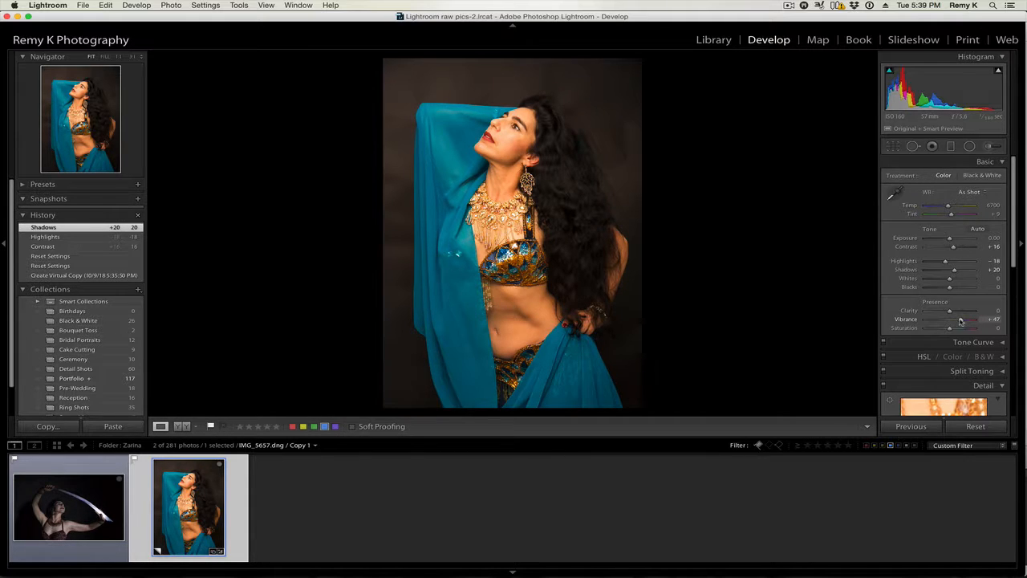
left_click_drag(961, 321, 958, 322)
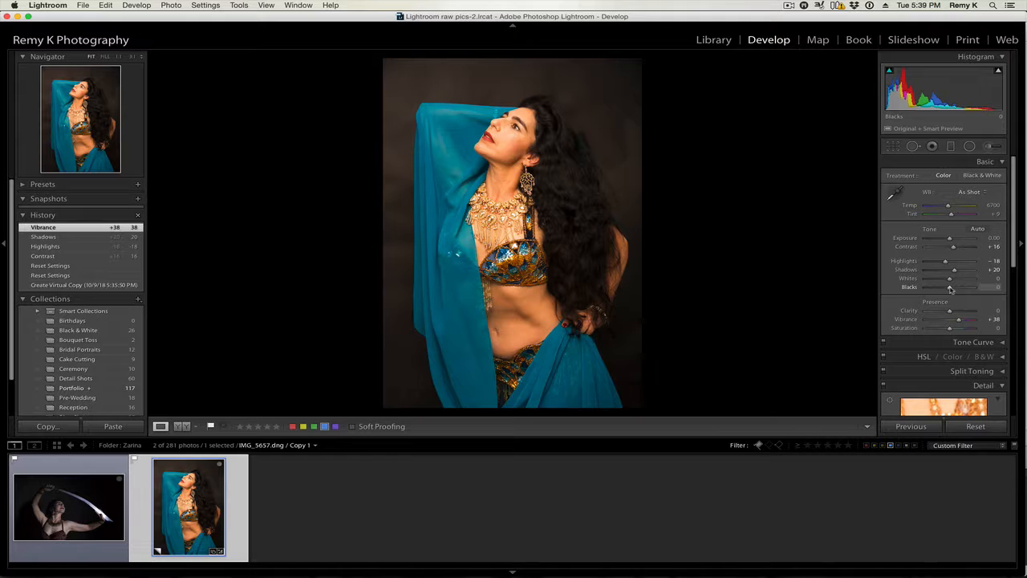
- Try lowering the photo's Blacks to −79 and reset them to 0
left_click_drag(950, 289, 931, 289)
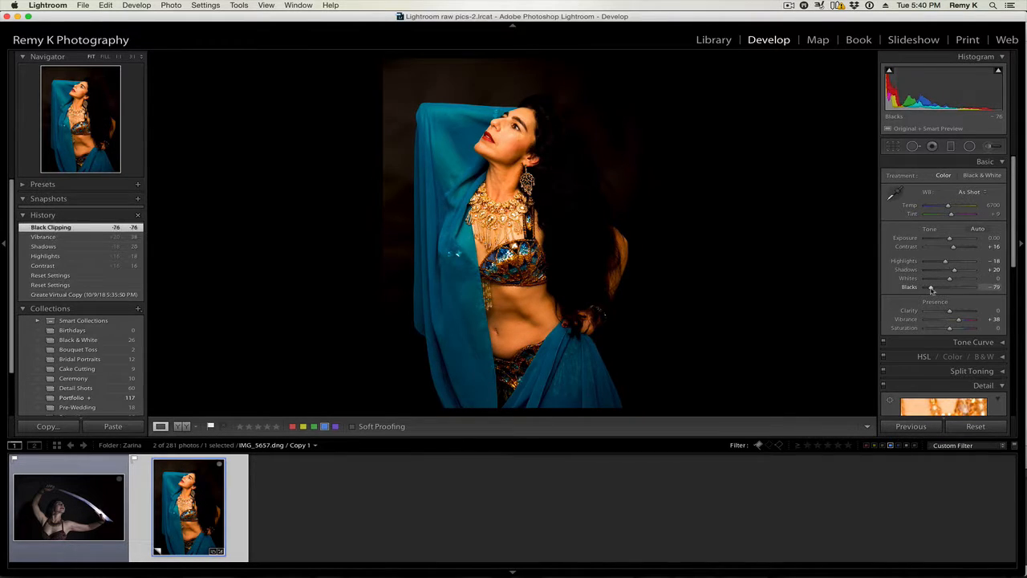
double_click(931, 289)
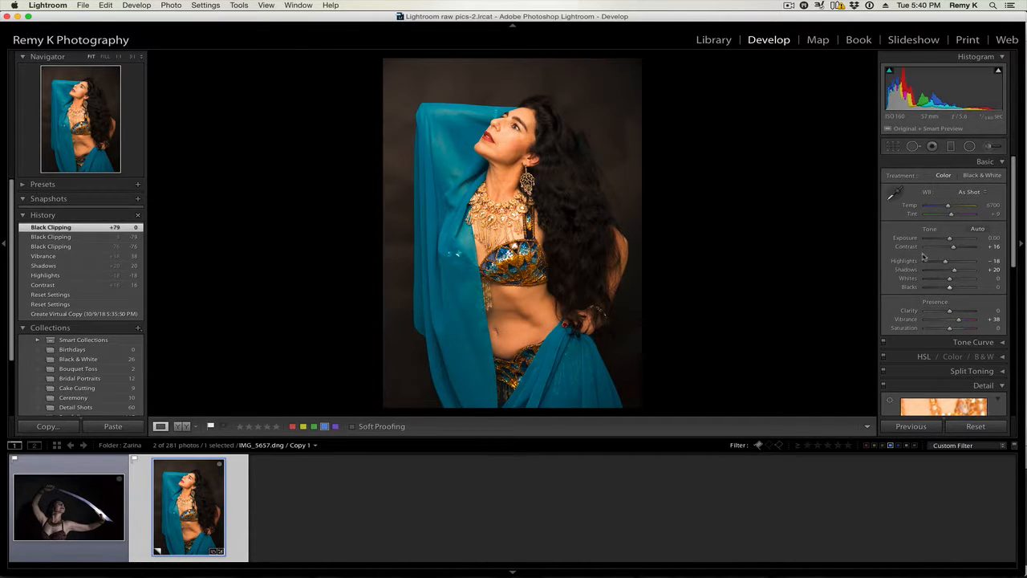
- Add a circular radial filter with Exposure 0.42 over the dancer's midriff, fine-tune its position and compare the photo with and without it
left_click(971, 147)
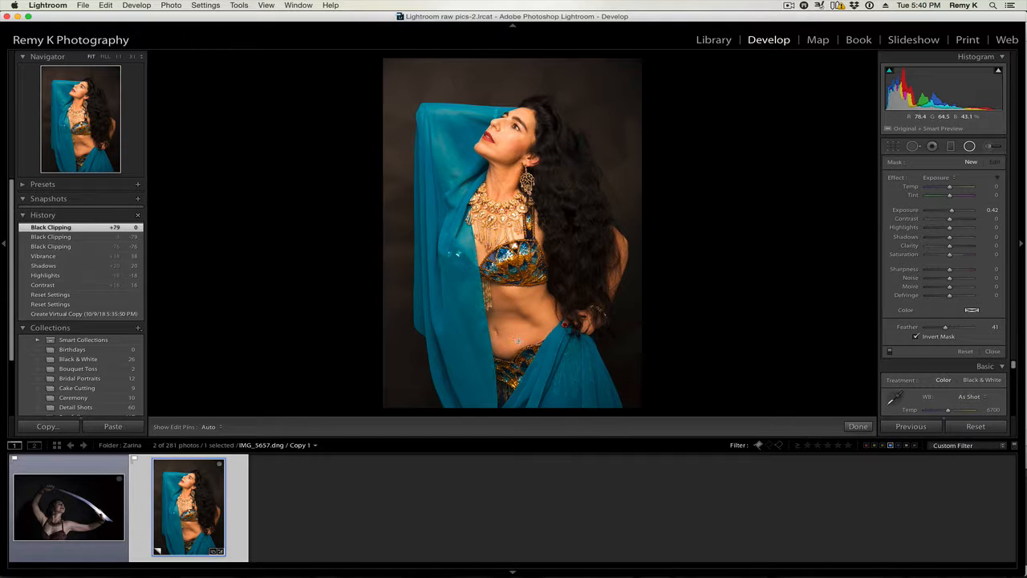
left_click_drag(518, 337, 596, 424)
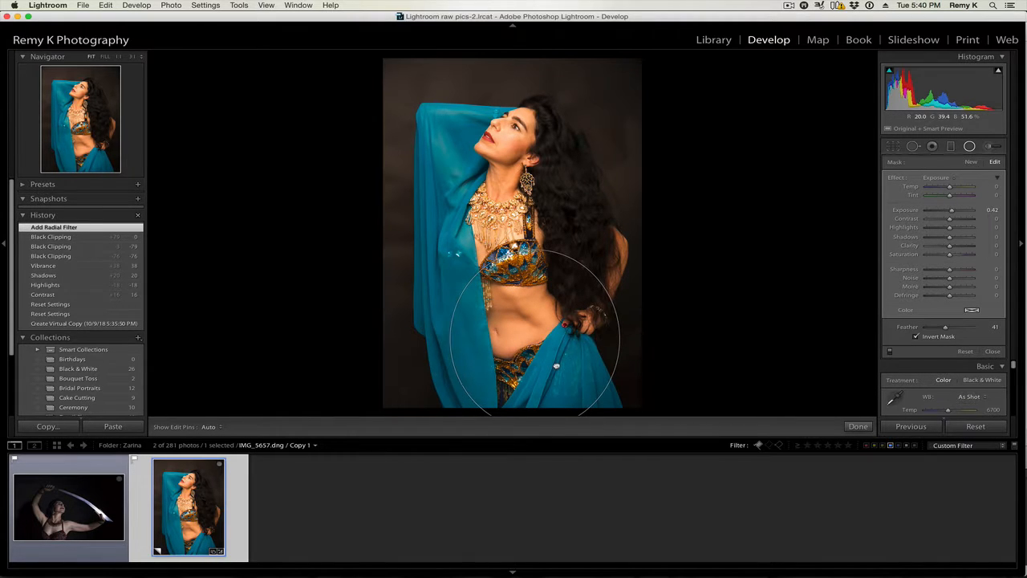
left_click_drag(556, 365, 550, 368)
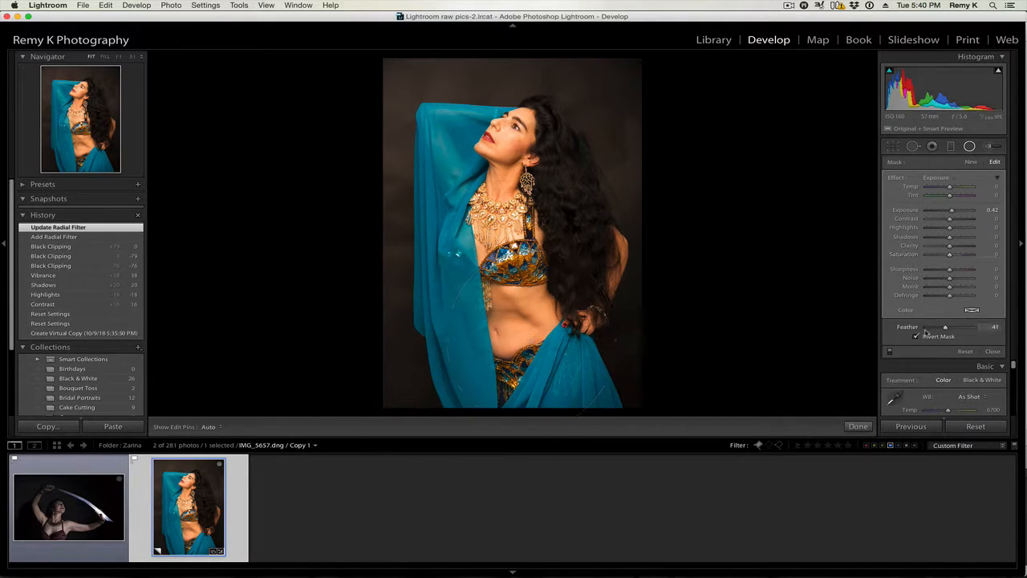
left_click(889, 353)
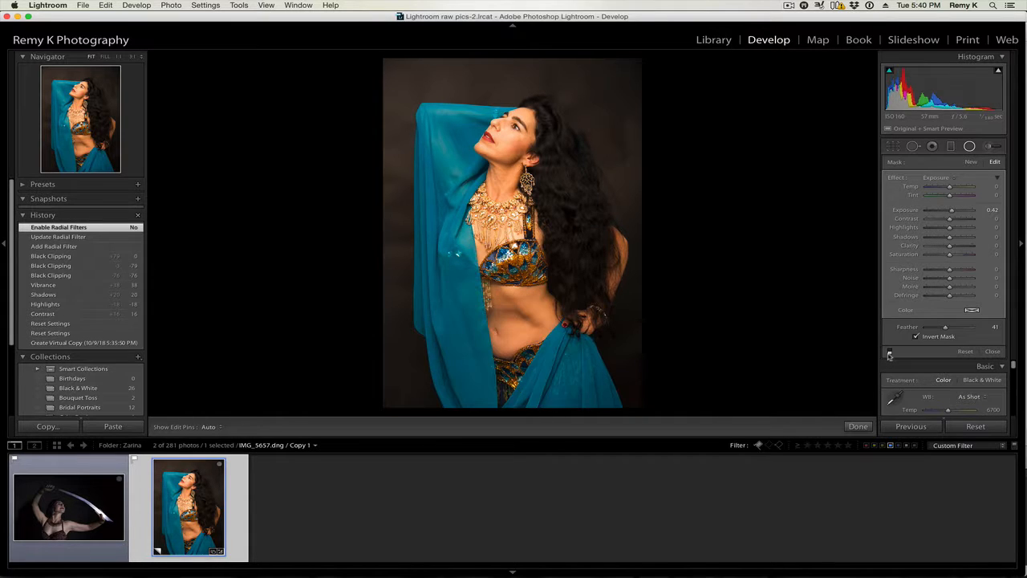
left_click(889, 353)
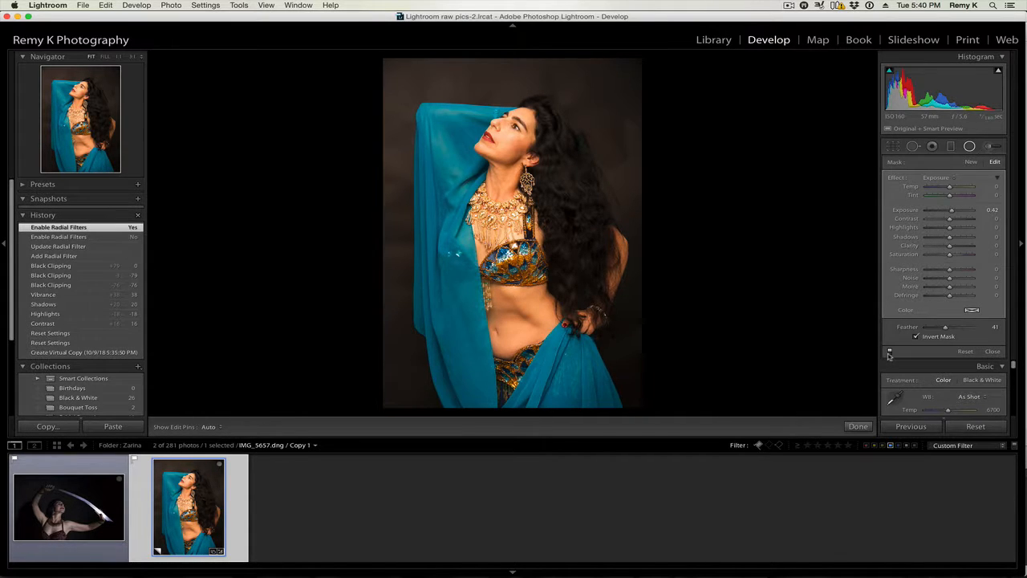
- Add a wide radial filter with Exposure 0.42 across the hips and skirt, shift it sideways and compare with radial filters off and on
left_click(971, 162)
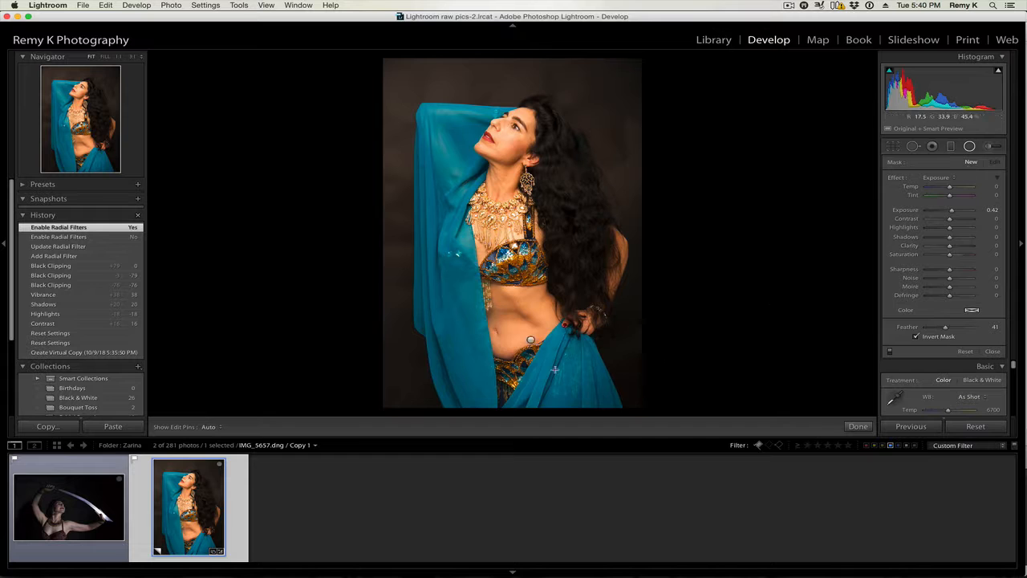
left_click_drag(511, 379, 637, 414)
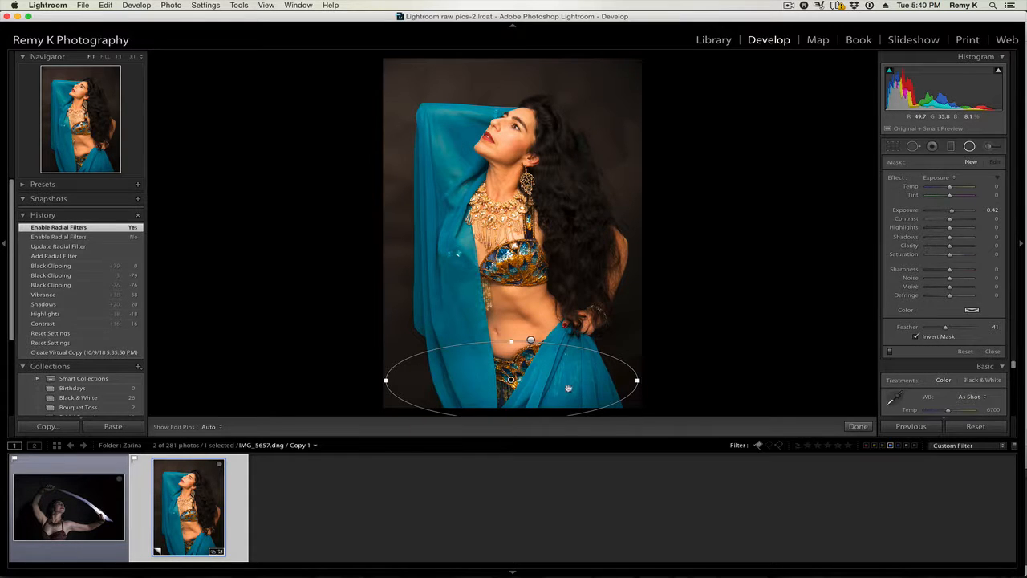
left_click_drag(568, 388, 585, 387)
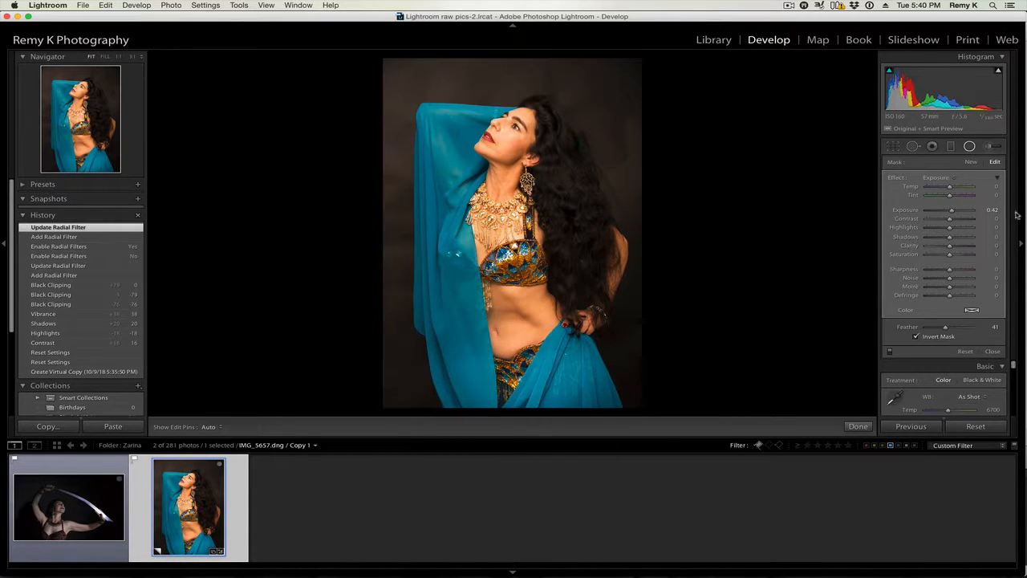
left_click(889, 353)
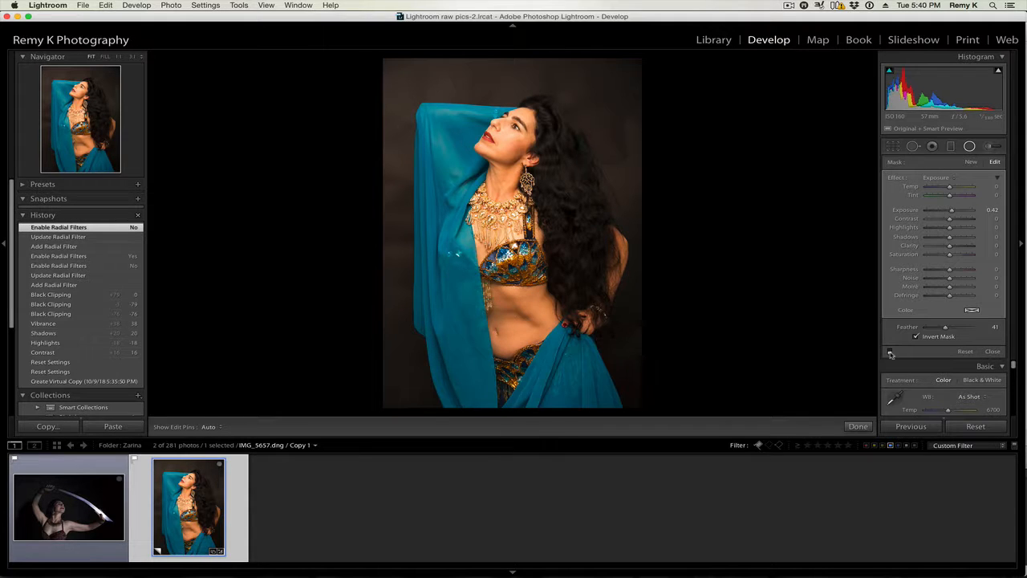
left_click(890, 353)
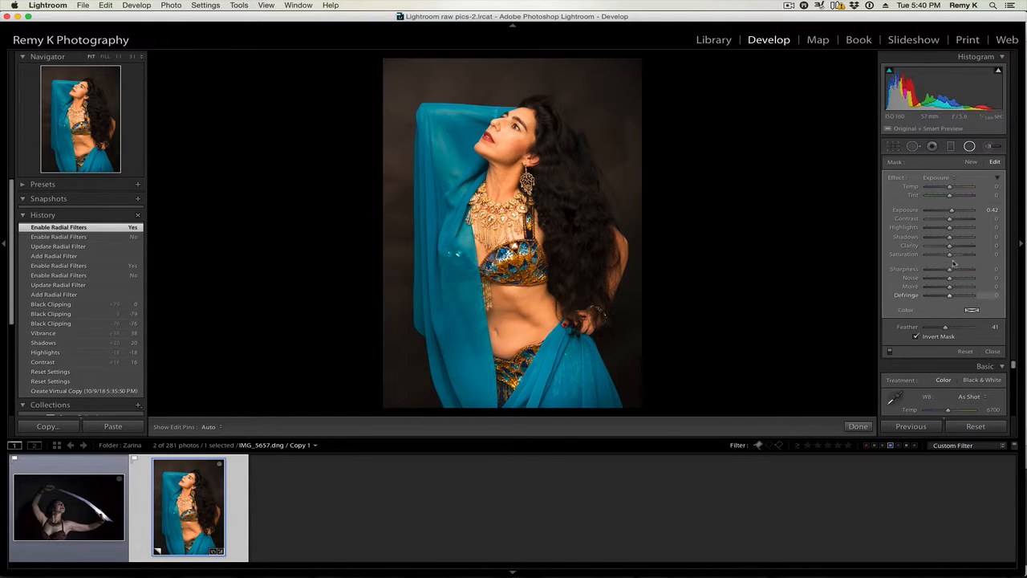
- Add a radial filter over the blue veil beside the torso with Exposure 0.14 and Sharpness 29, and close the Radial Filter tool
left_click(970, 162)
left_click_drag(467, 265, 536, 321)
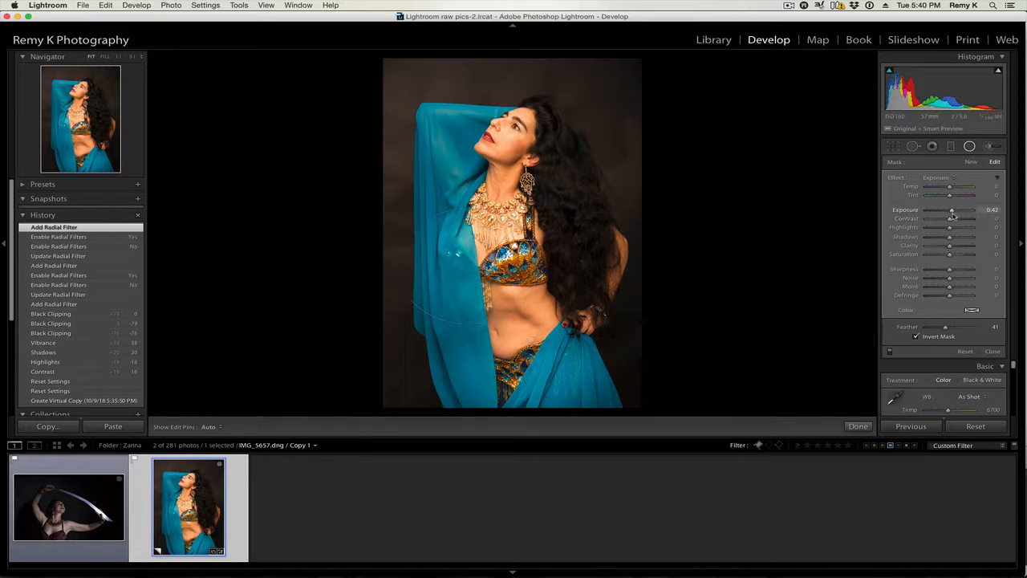
left_click_drag(952, 212, 950, 213)
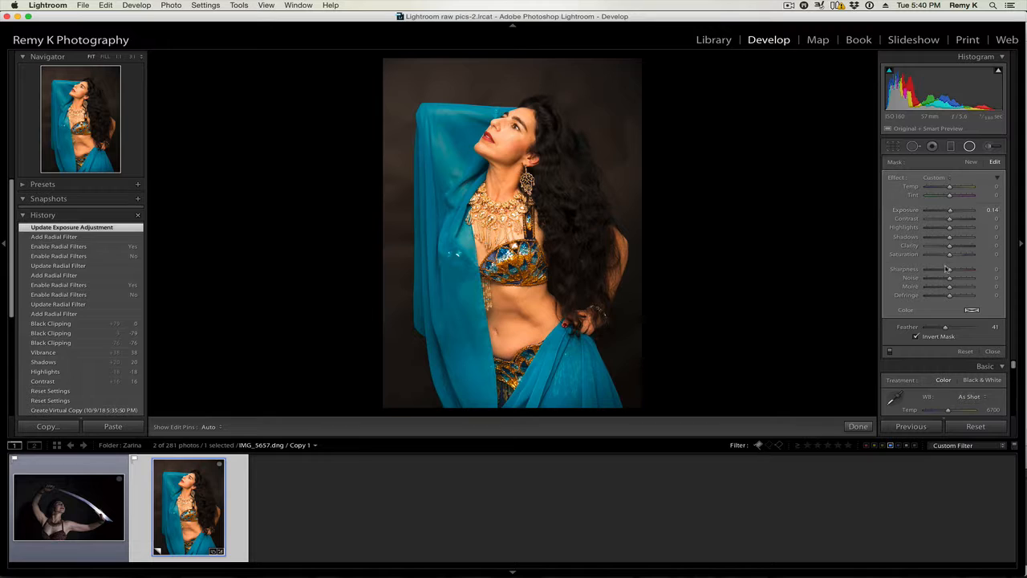
left_click_drag(951, 270, 957, 274)
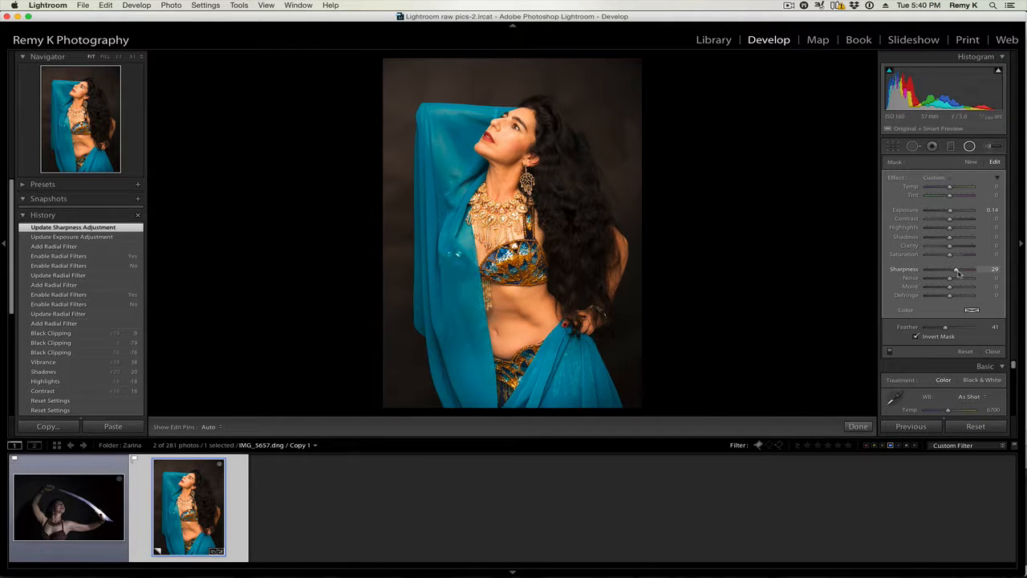
left_click(970, 147)
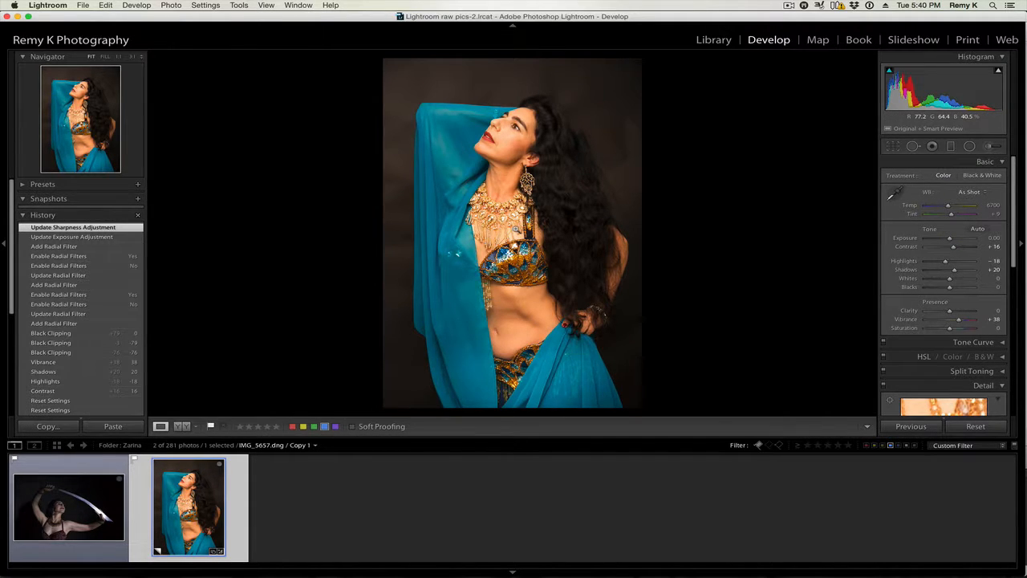
- Add a radial filter around the gold necklace and narrow it to fit the chest area
left_click(969, 147)
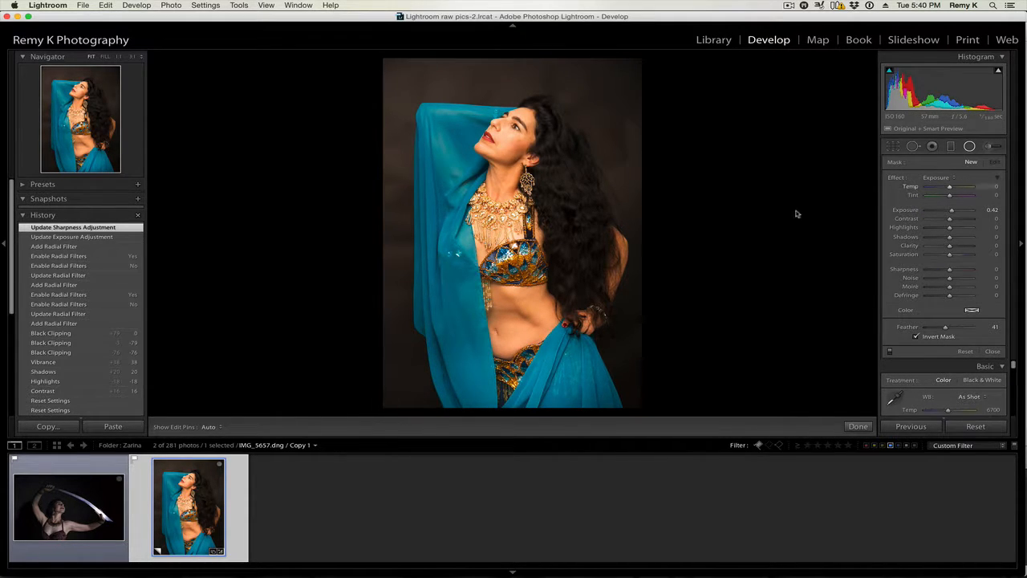
mouse_move(502, 221)
left_mouse_down()
mouse_move(562, 265)
mouse_move(552, 257)
left_mouse_up()
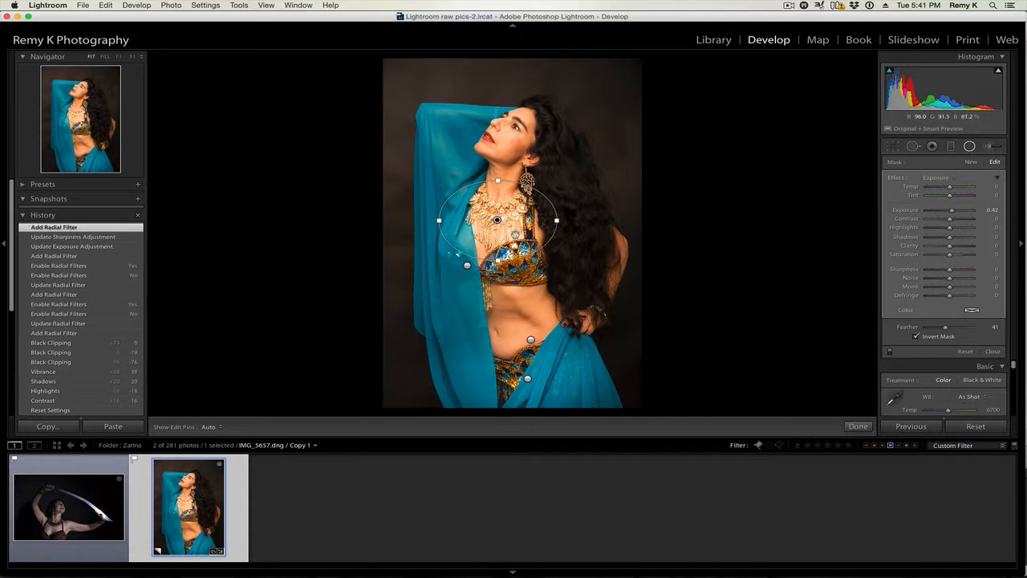
left_click_drag(448, 221, 458, 221)
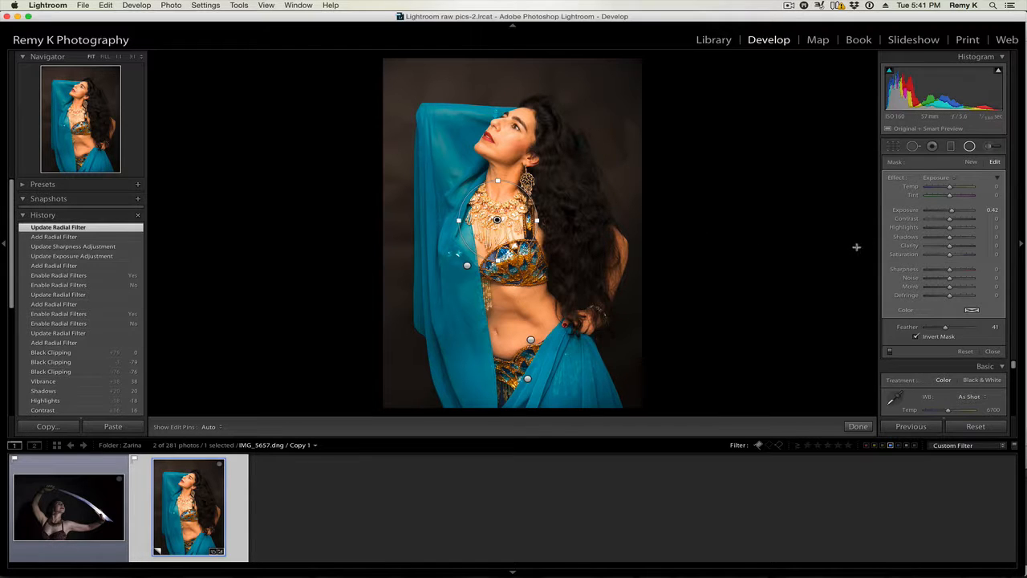
- Set the necklace filter's Exposure to 0.00, Highlights to −8 and Sharpness to 32
left_click_drag(950, 210, 953, 210)
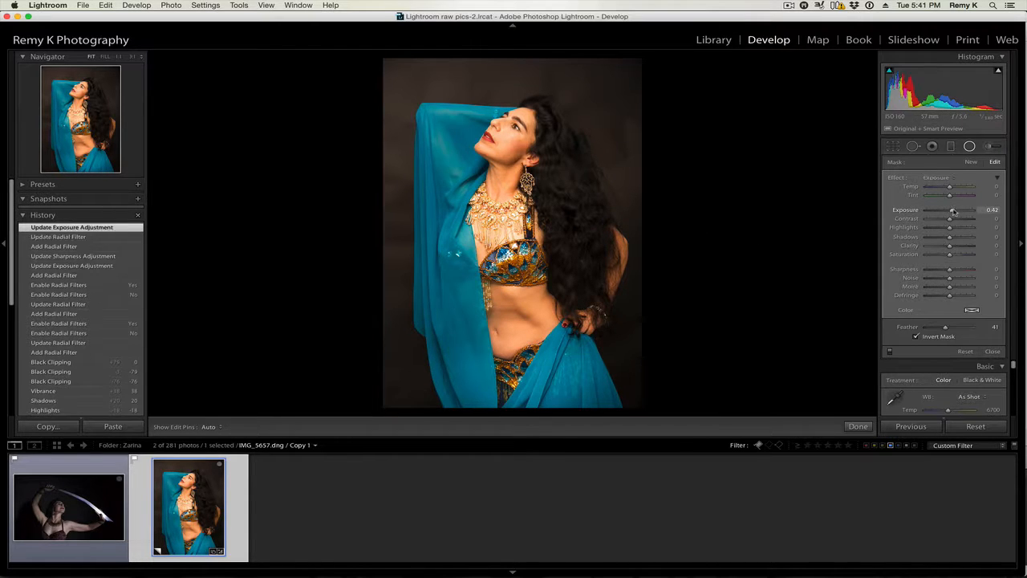
double_click(954, 211)
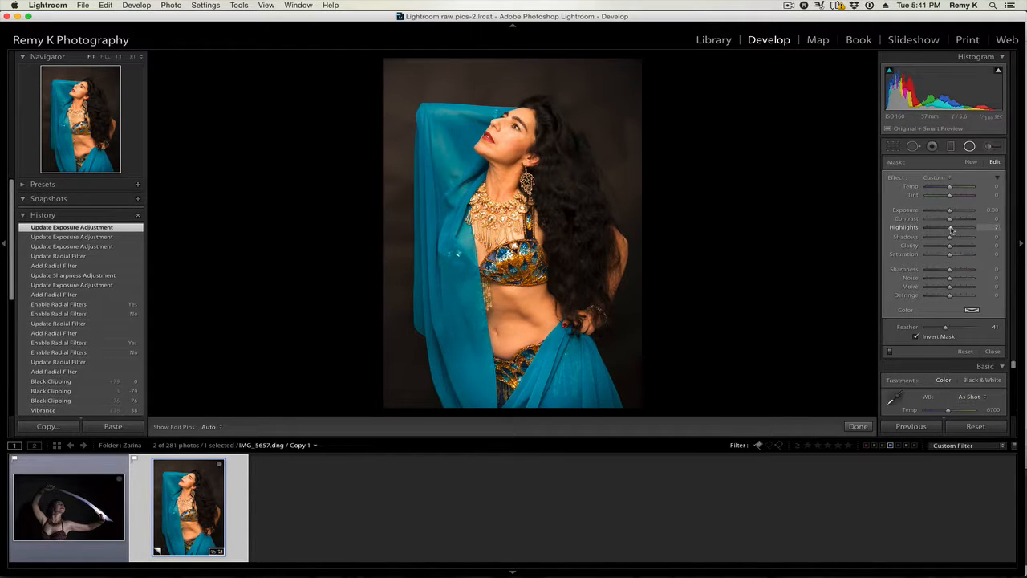
left_click_drag(951, 229, 948, 229)
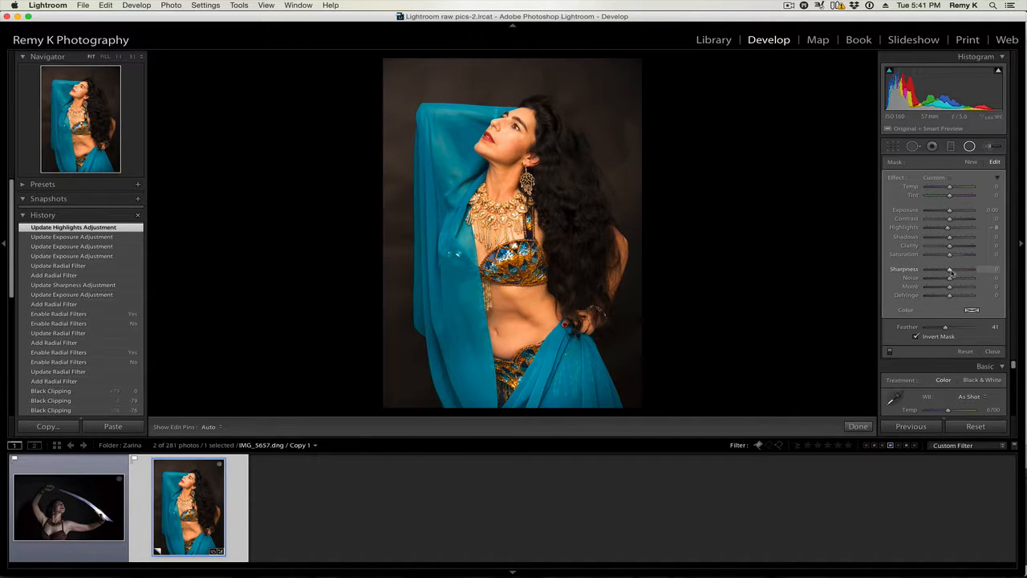
left_click_drag(951, 270, 957, 269)
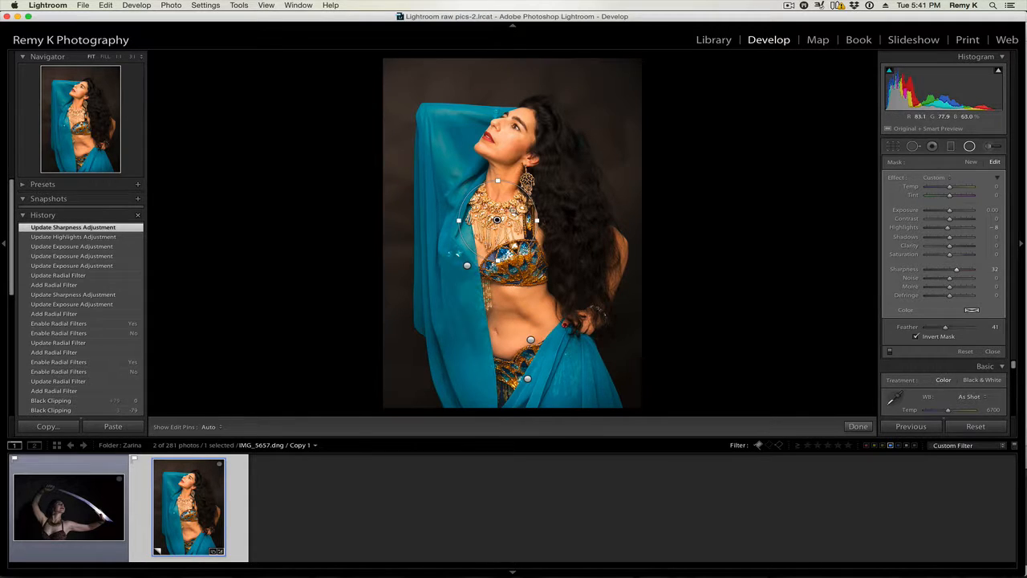
- Compare the necklace up close with radial filters off and on, and raise its filter's Sharpness to 100
key("z")
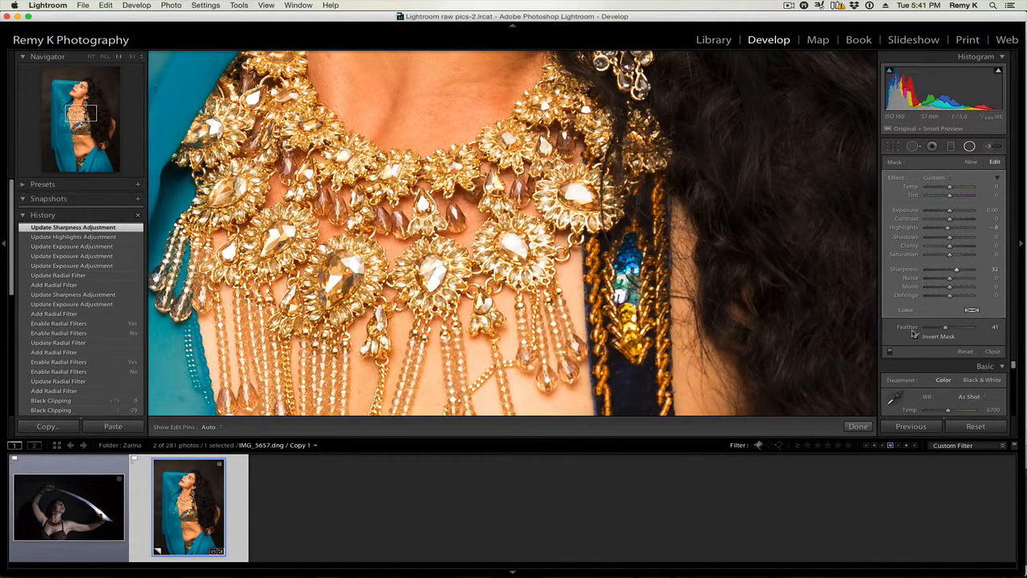
left_click(890, 352)
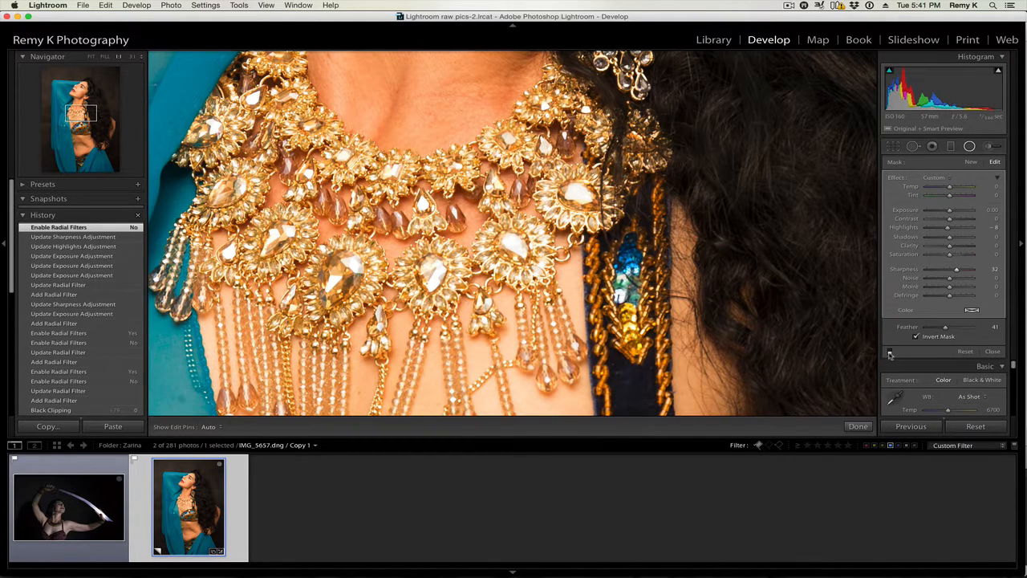
left_click(890, 352)
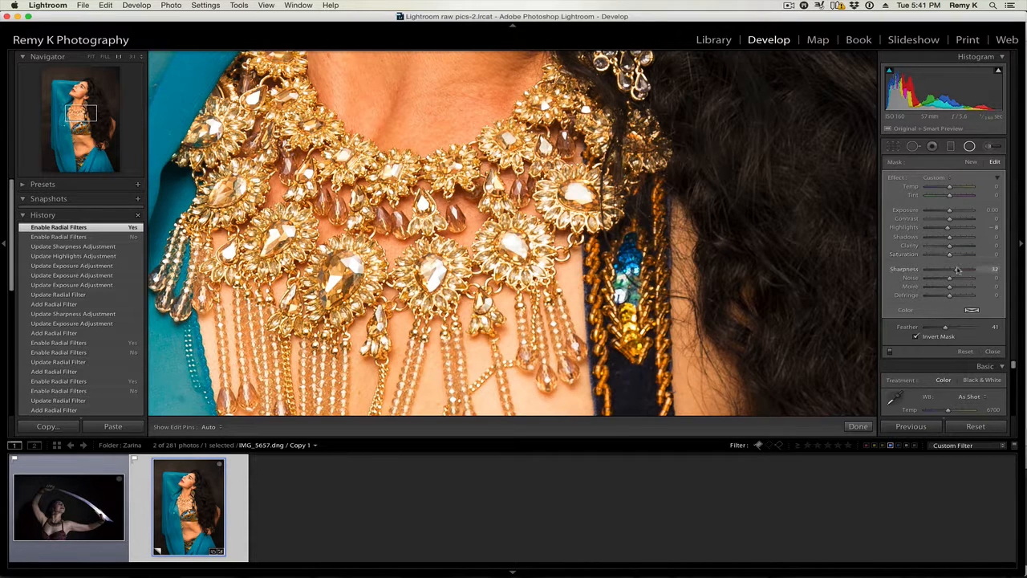
left_click_drag(957, 271, 995, 275)
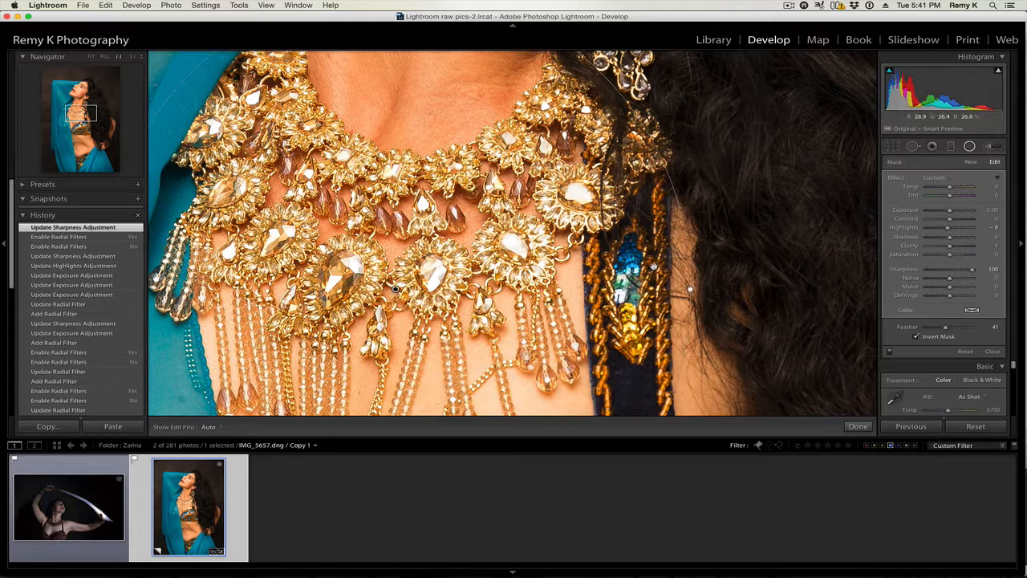
key("z")
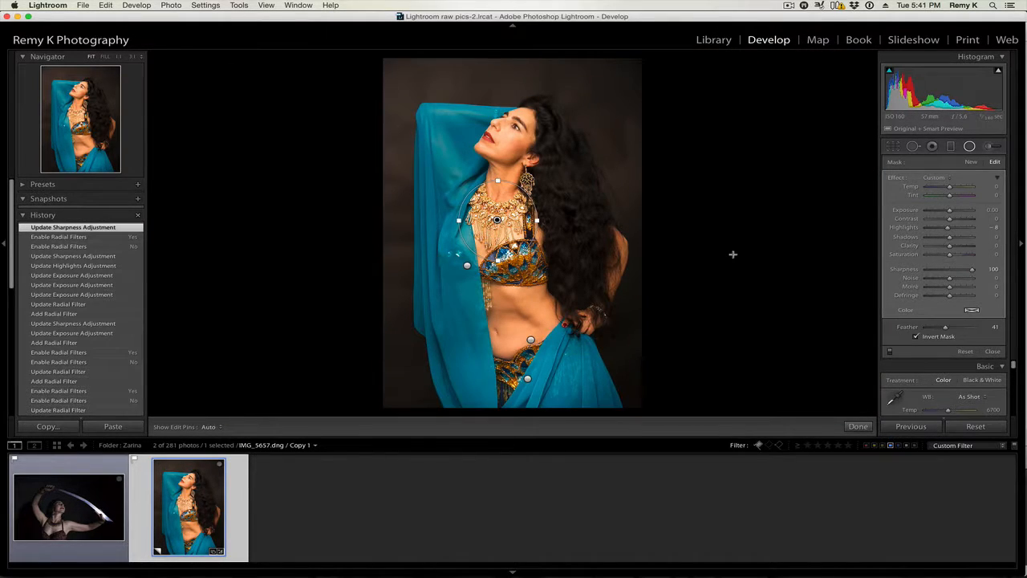
- Hide the edit pins and compare the photo with the radial filters off and on
key("h")
left_click(889, 353)
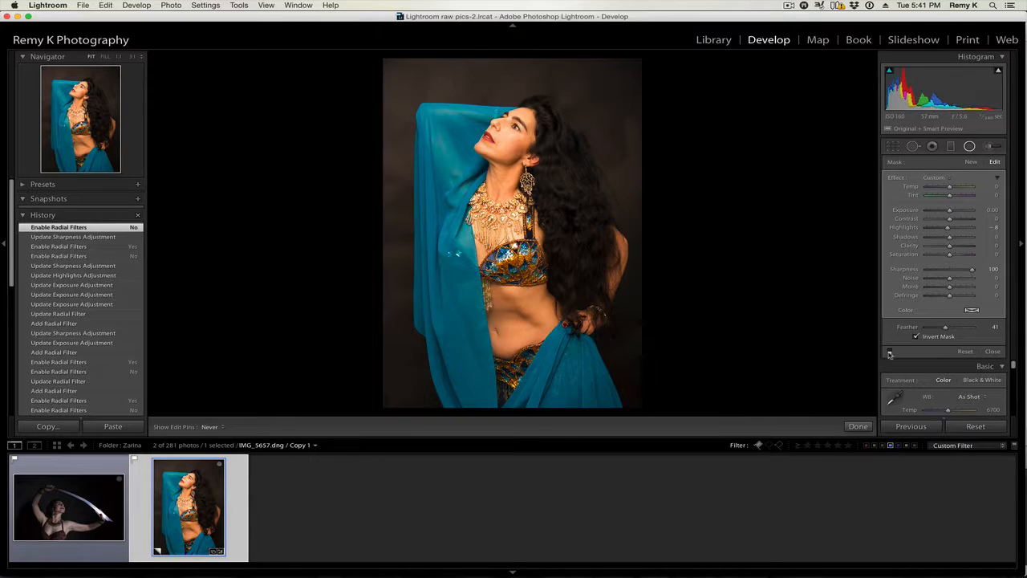
left_click(889, 353)
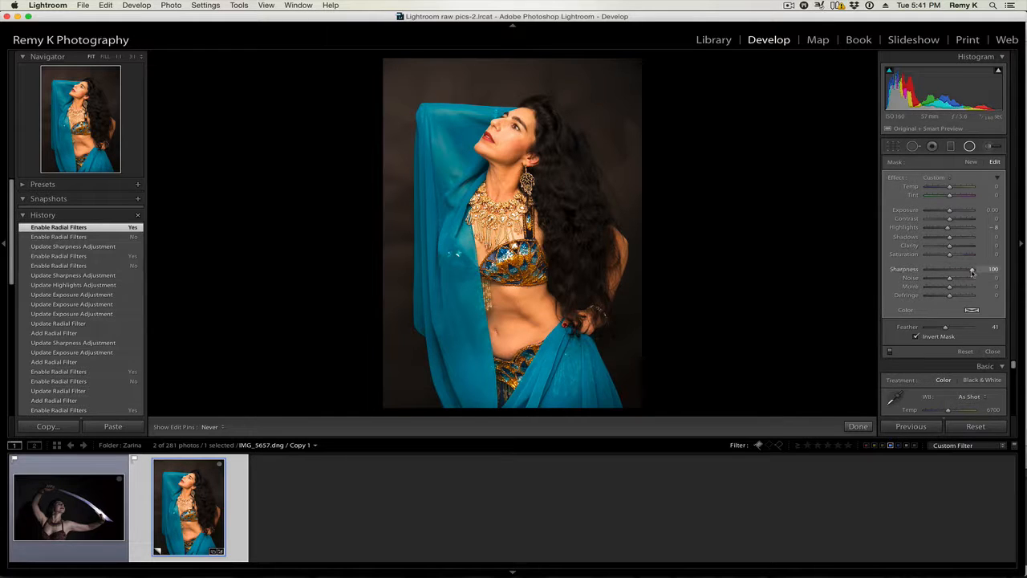
- Reduce the necklace filter's Sharpness to 44, compare the photo with radial filters off and on, and close the tool
left_click_drag(971, 272, 959, 271)
left_click(890, 351)
left_click(890, 351)
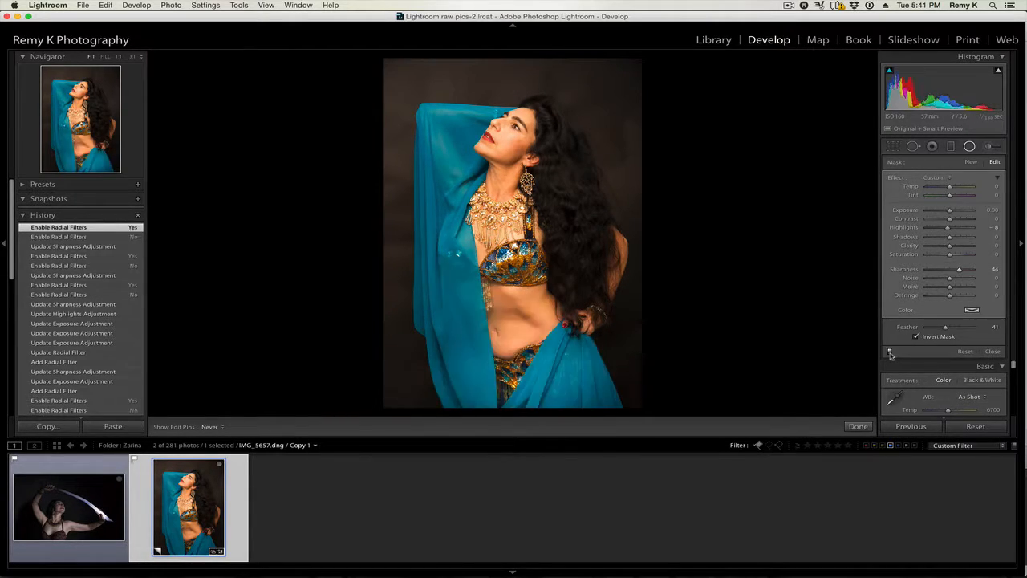
left_click(889, 352)
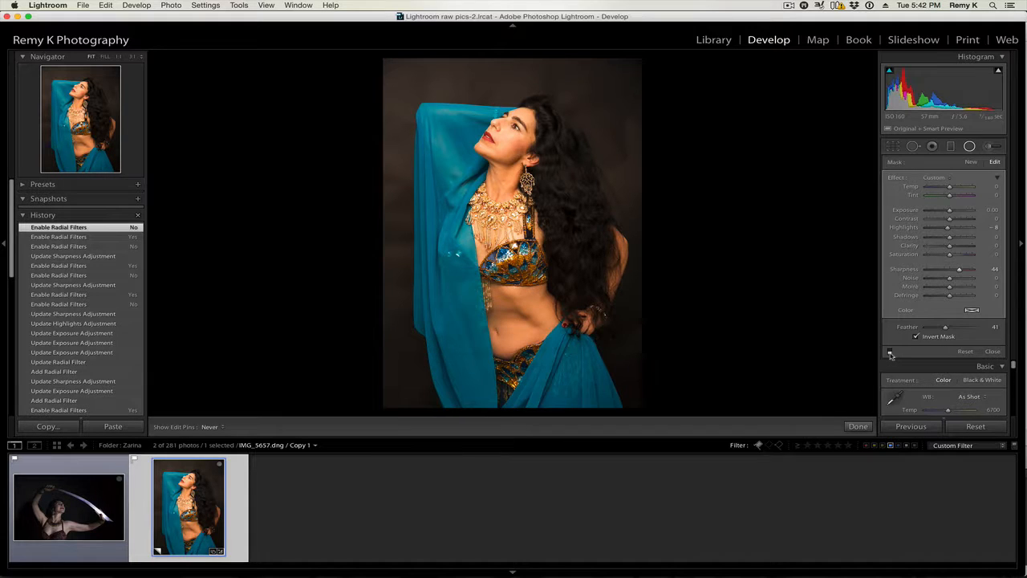
left_click(890, 352)
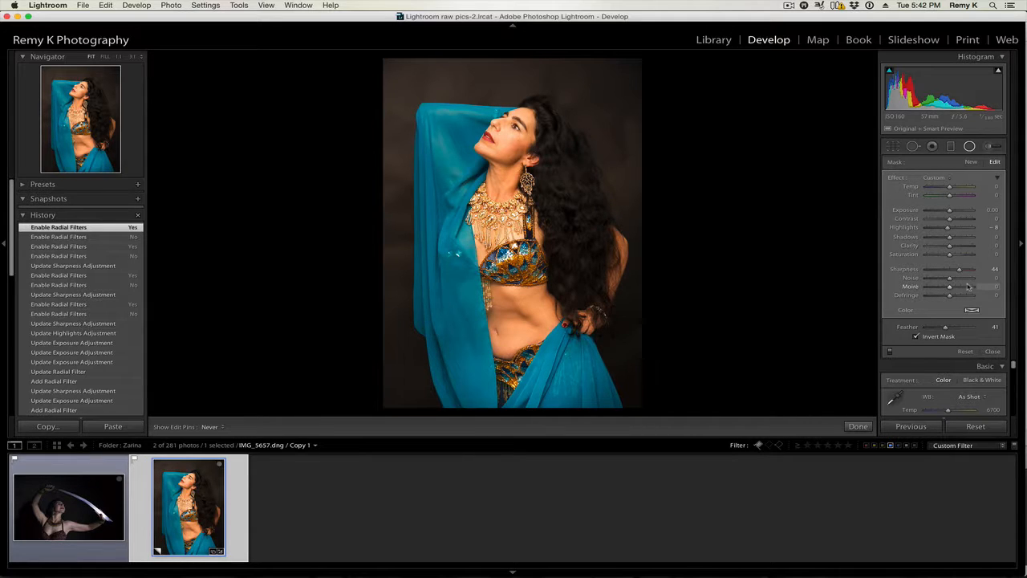
left_click(970, 146)
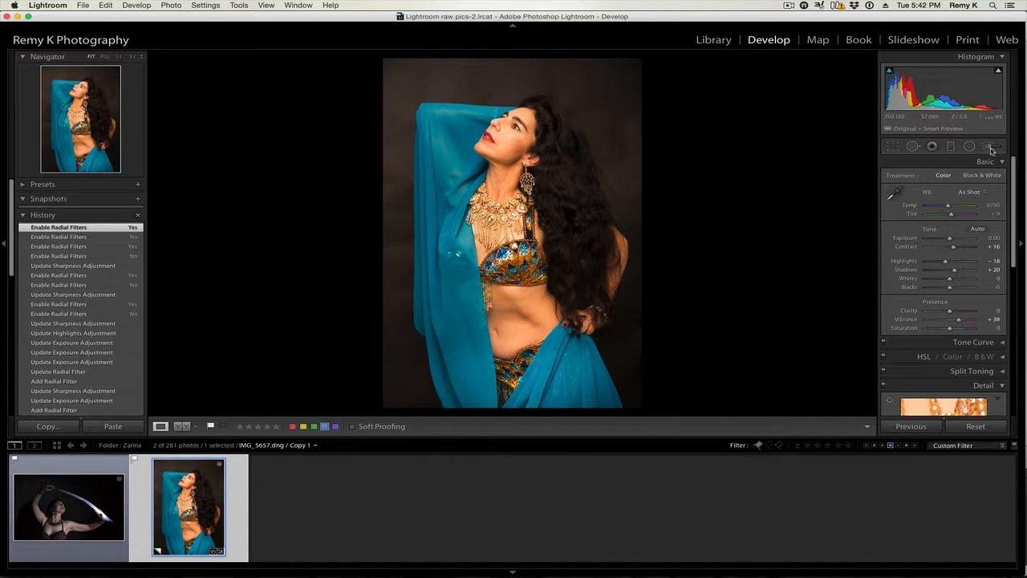
- Paint over the skin of the abdomen and face with an Adjustment Brush using the Soften Skin effect
left_click(991, 147)
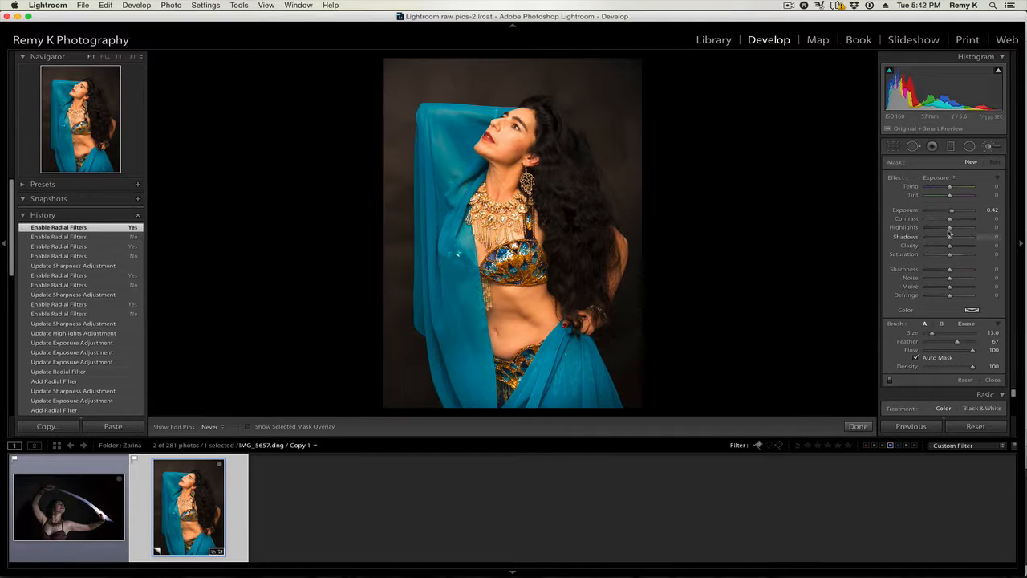
left_click(937, 178)
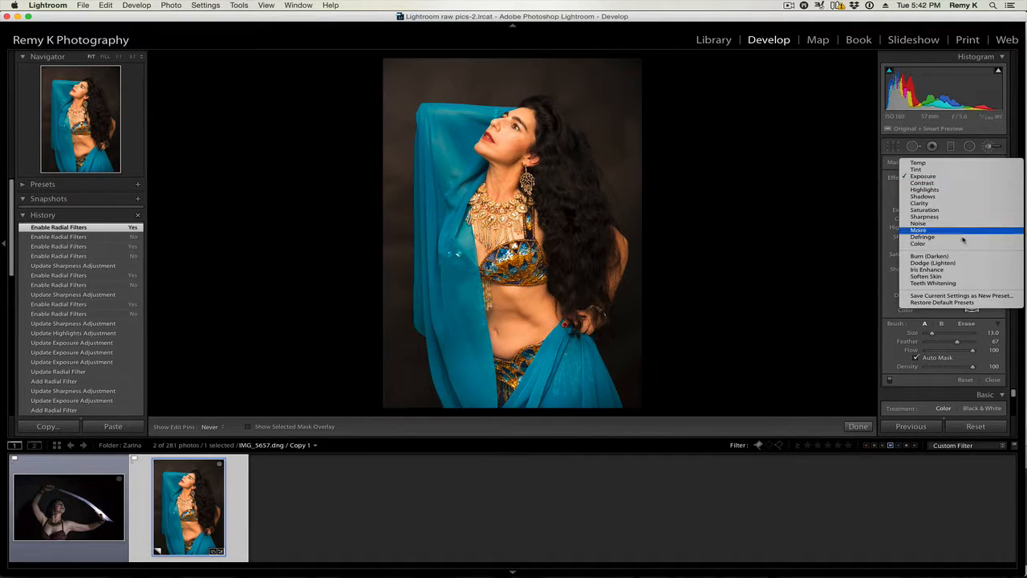
left_click(935, 276)
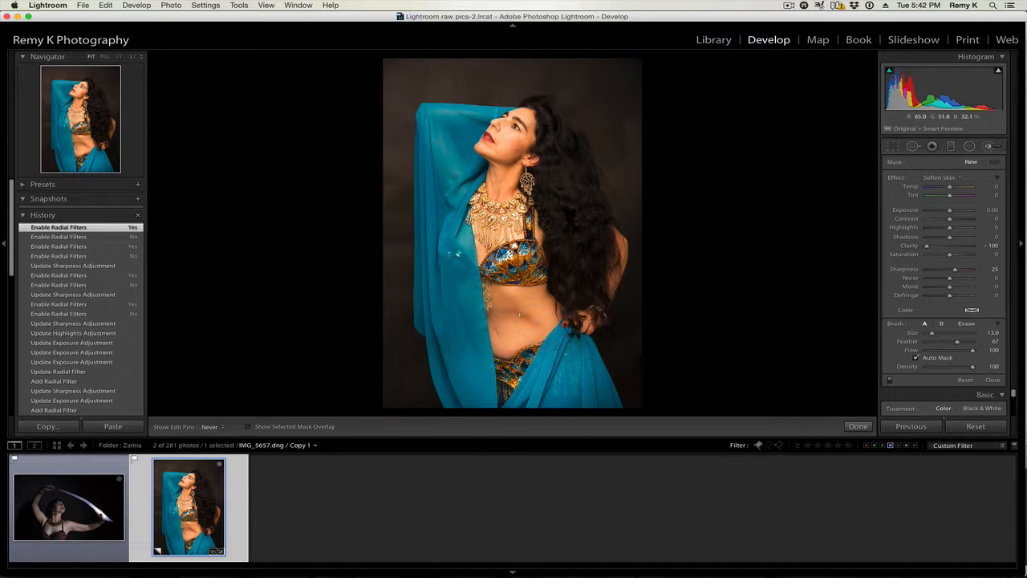
mouse_move(525, 310)
left_mouse_down()
mouse_move(559, 336)
mouse_move(517, 304)
left_mouse_up()
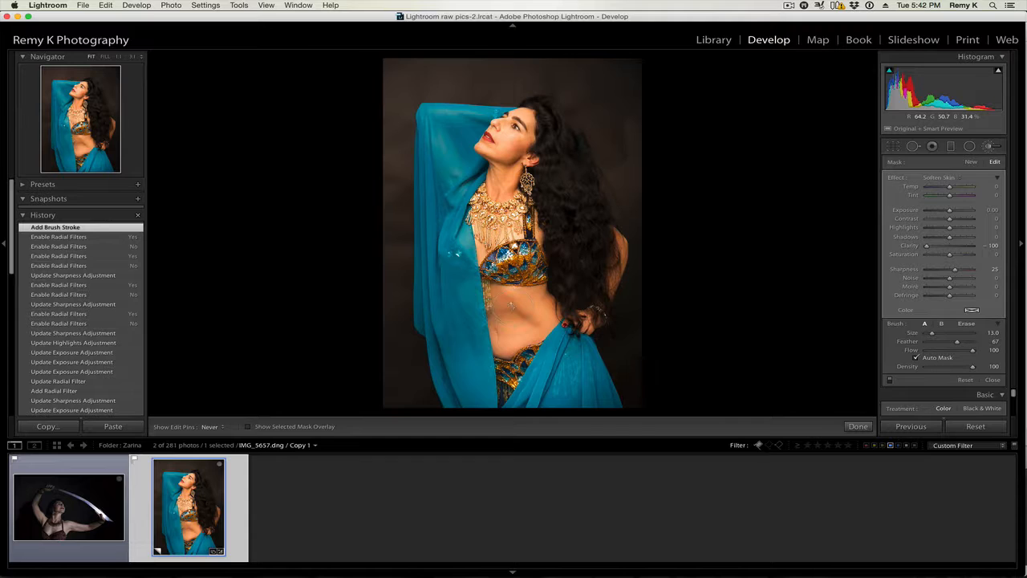
left_click(511, 305)
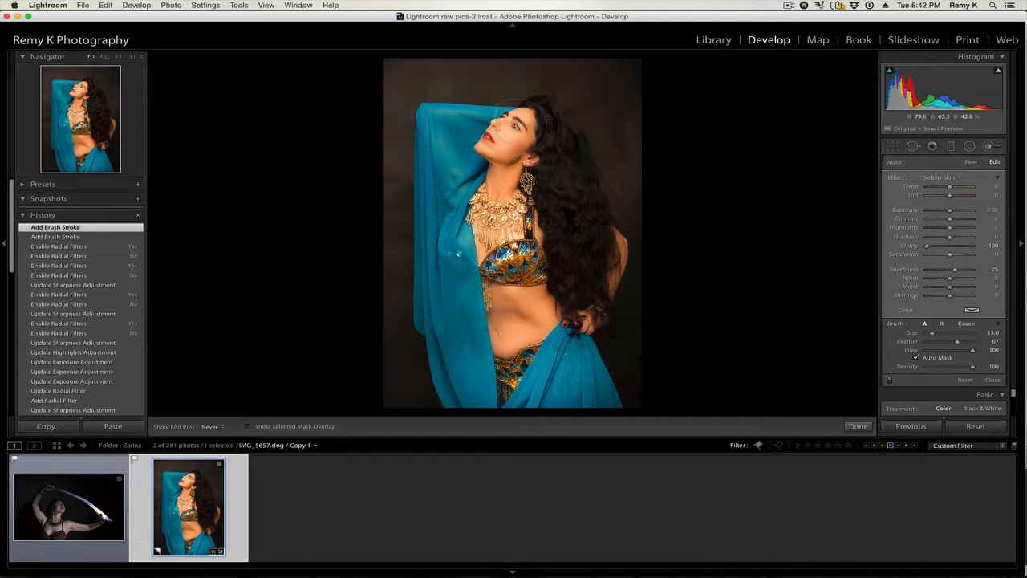
left_click_drag(545, 152, 620, 177)
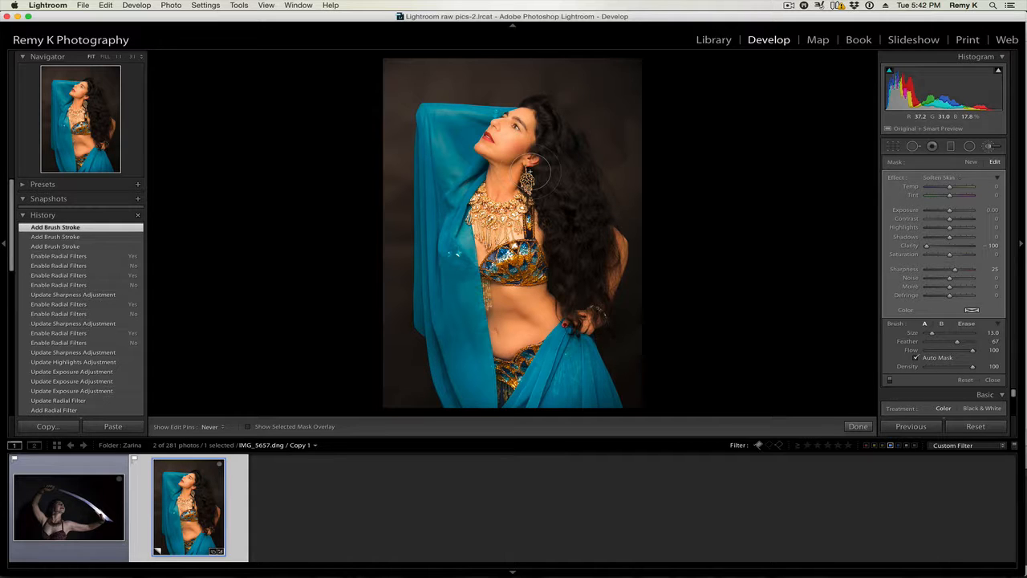
- Inspect the softened facial skin up close and set the Soften Skin brush's Clarity to −62
key("space")
left_click(506, 143)
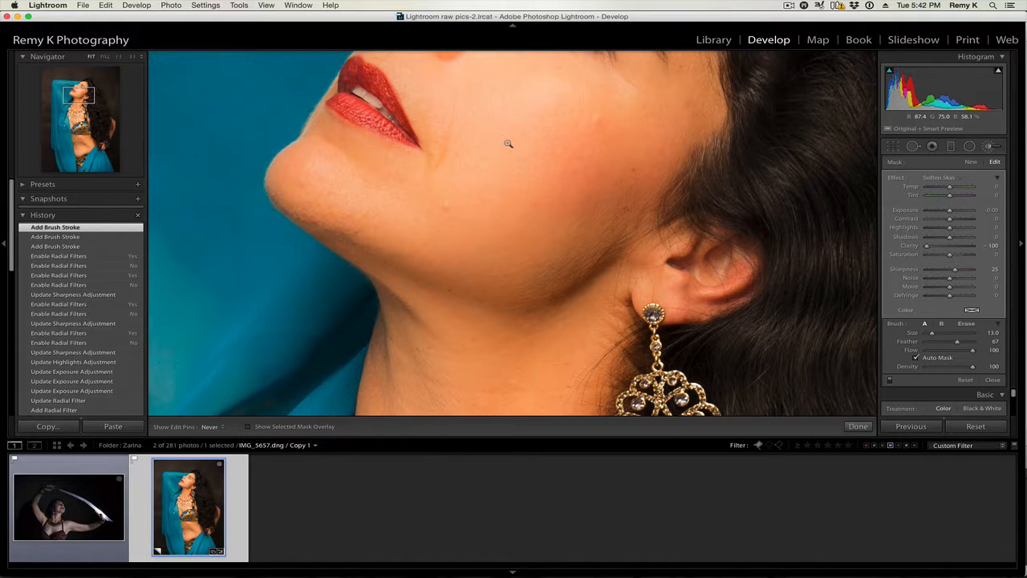
left_click(508, 143)
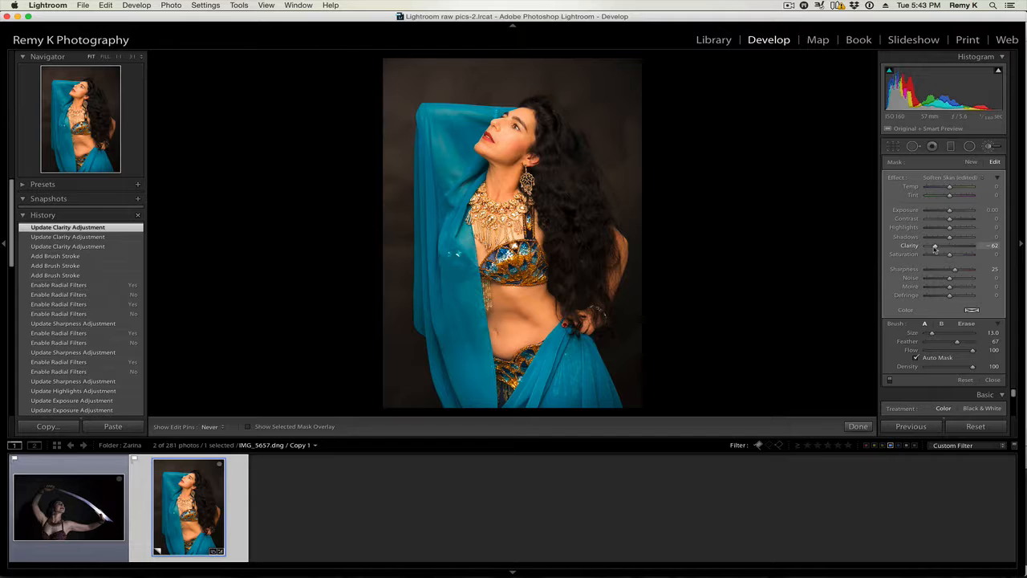
- Create a new Adjustment Brush mask with the Exposure effect at −2.40 and paint the backdrop around the dancer
left_click(970, 162)
left_click(955, 178)
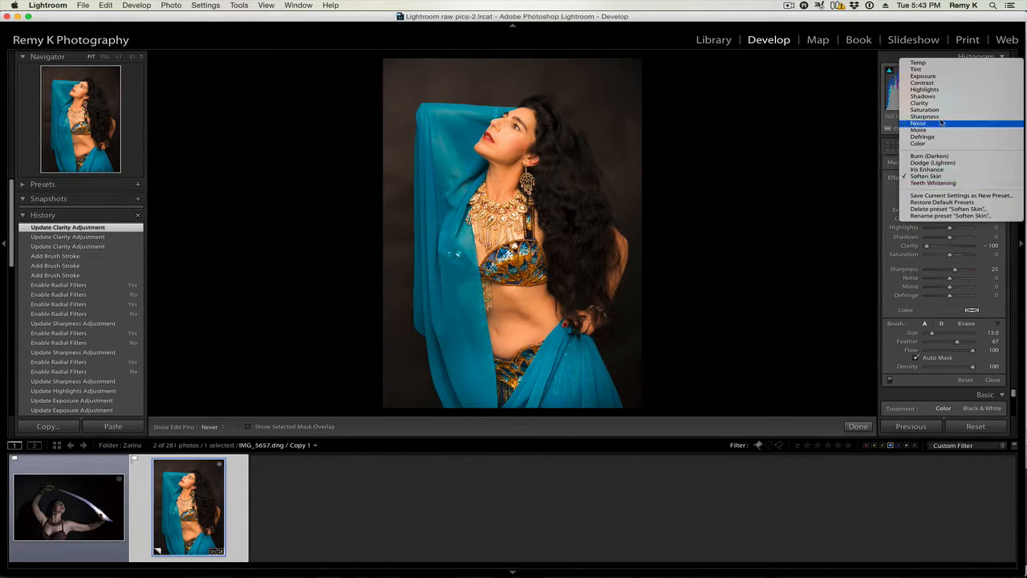
left_click(923, 76)
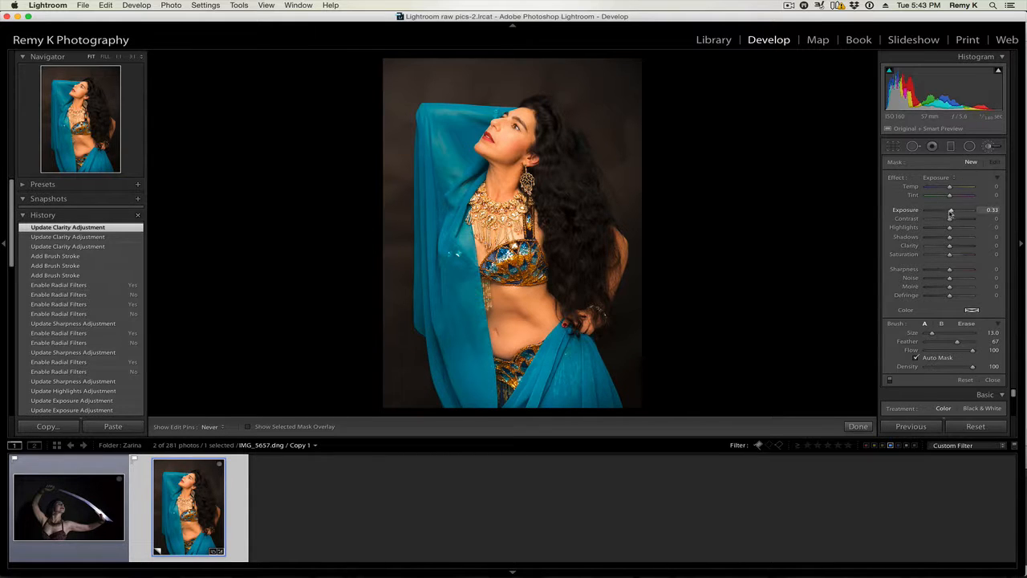
left_click_drag(951, 213, 936, 212)
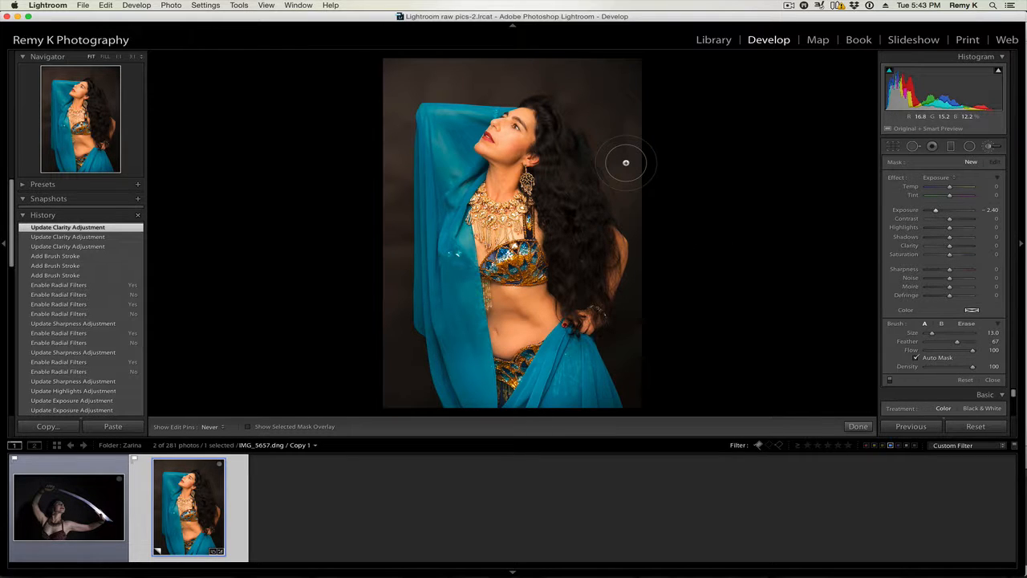
mouse_move(635, 169)
left_mouse_down()
mouse_move(641, 210)
mouse_move(635, 167)
mouse_move(608, 124)
mouse_move(618, 107)
mouse_move(625, 129)
mouse_move(626, 64)
mouse_move(384, 70)
mouse_move(463, 64)
mouse_move(400, 78)
mouse_move(386, 117)
mouse_move(384, 276)
mouse_move(406, 401)
mouse_move(378, 366)
mouse_move(396, 388)
mouse_move(389, 230)
left_mouse_up()
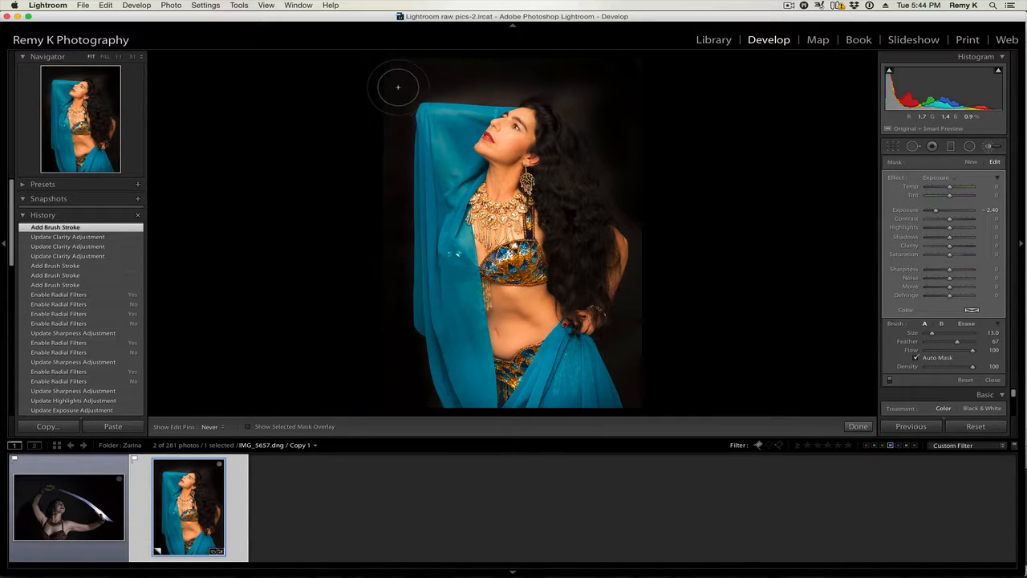
- Darken the remaining lighter backdrop patches above the veil and head, beside the hair and in the lower corner
left_click_drag(442, 84, 456, 84)
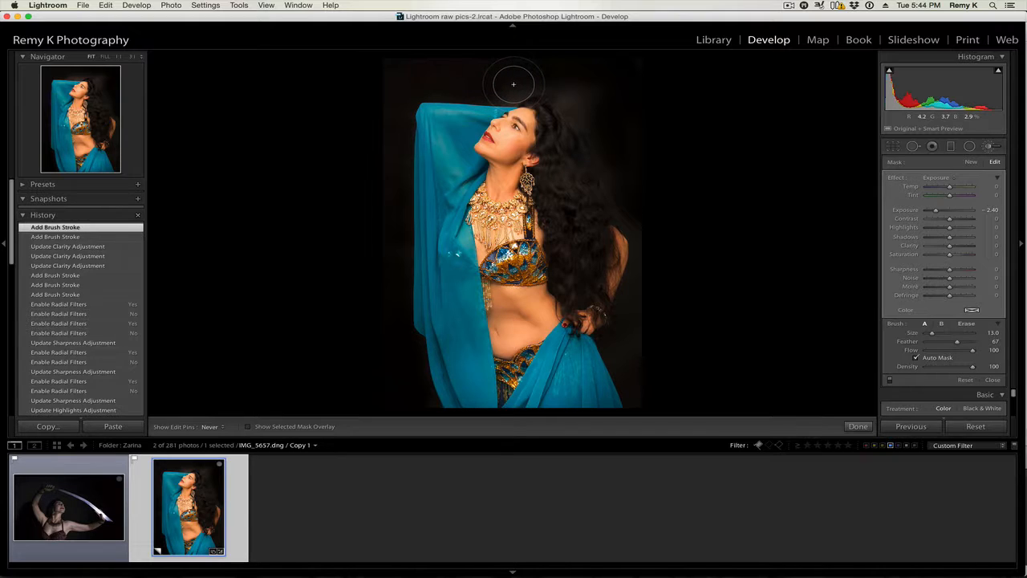
left_click_drag(514, 85, 508, 84)
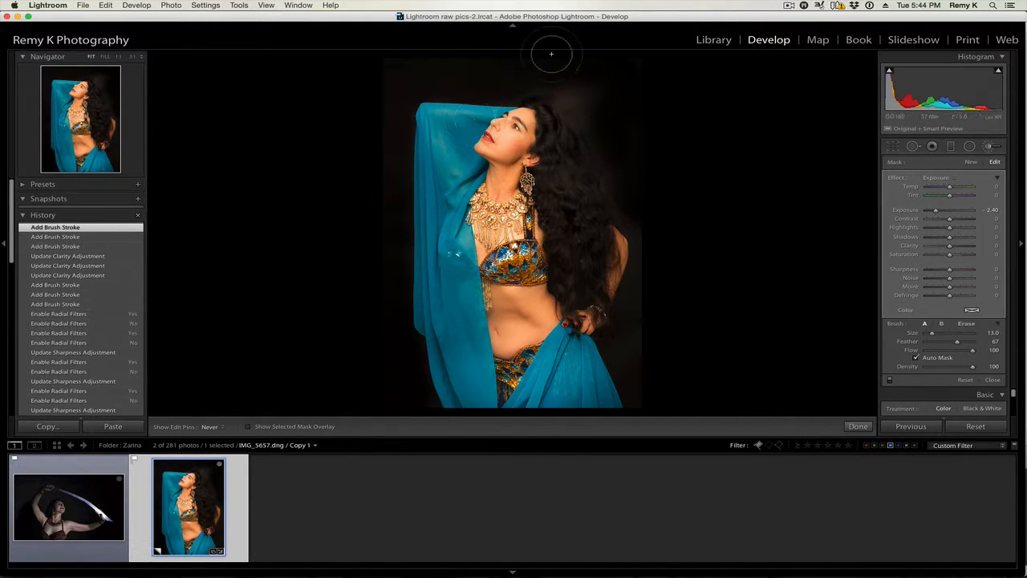
mouse_move(550, 50)
left_mouse_down()
mouse_move(532, 80)
mouse_move(549, 76)
left_mouse_up()
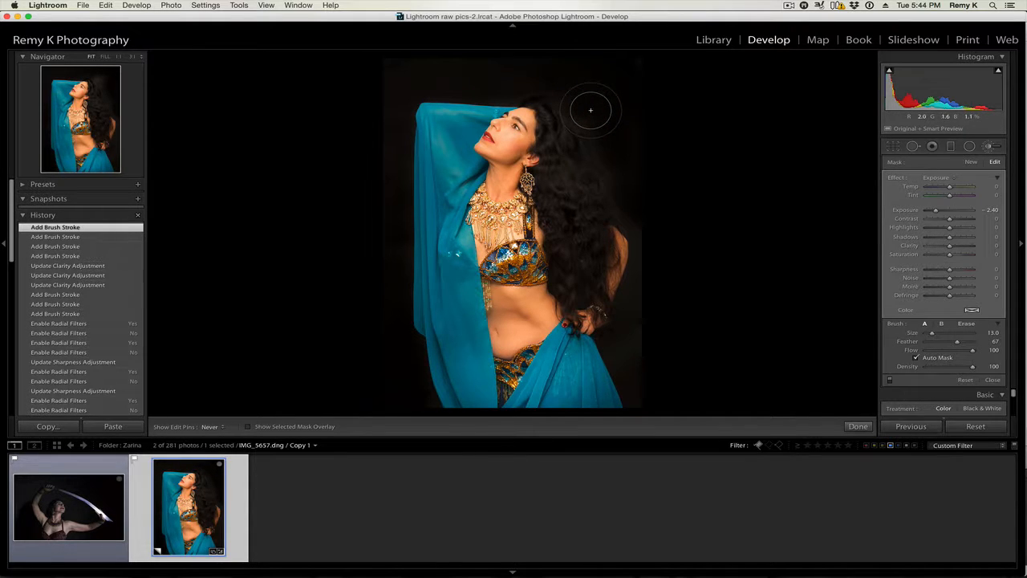
left_click_drag(590, 110, 607, 156)
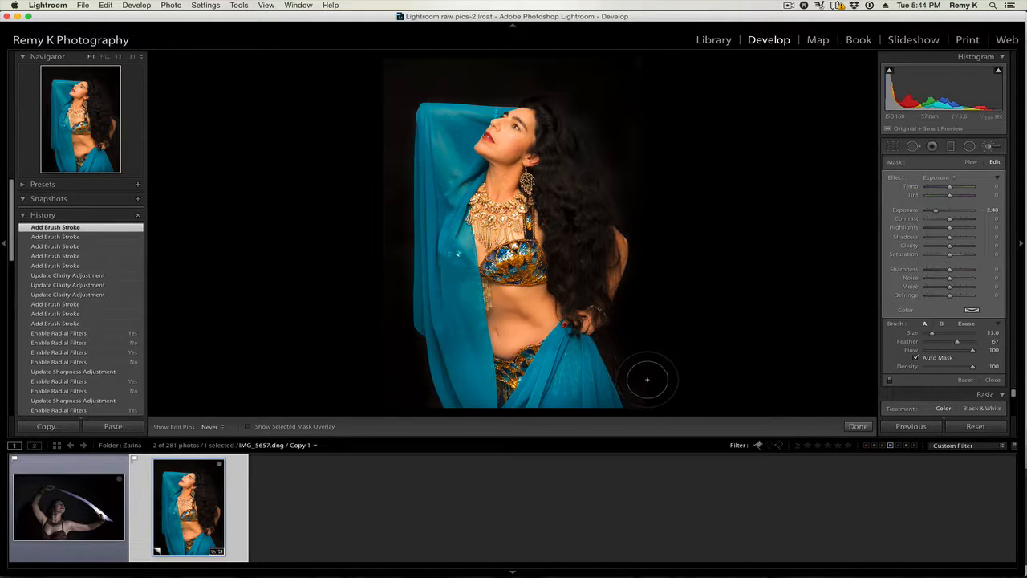
left_click_drag(647, 379, 651, 395)
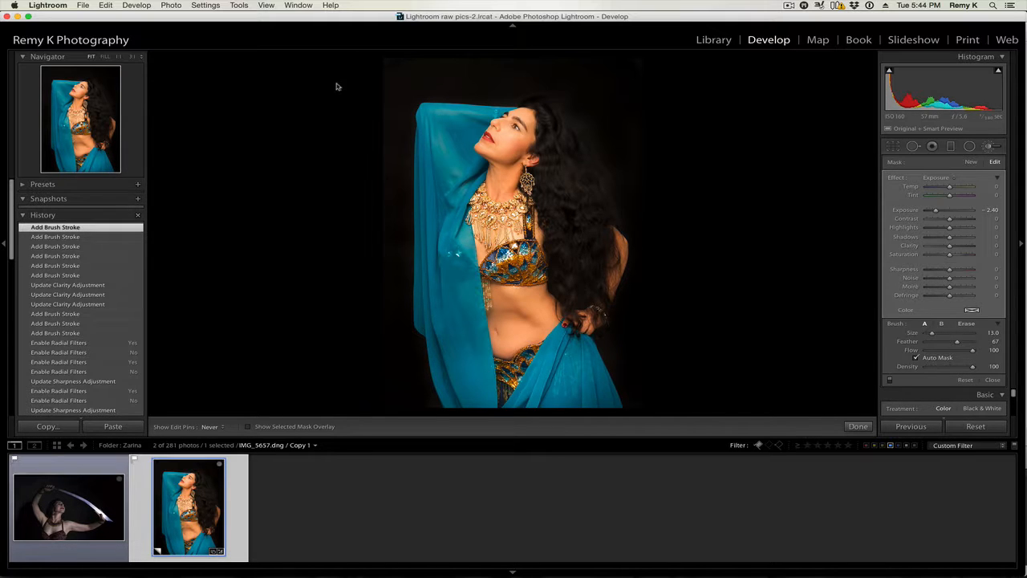
mouse_move(408, 71)
left_mouse_down()
mouse_move(532, 57)
mouse_move(633, 72)
mouse_move(566, 101)
mouse_move(575, 119)
left_mouse_up()
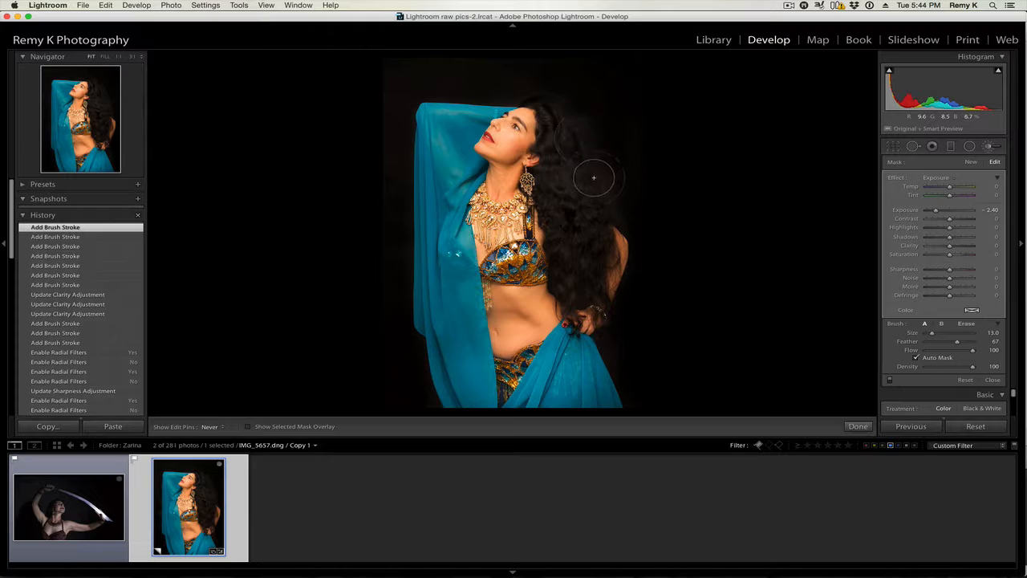
- Create a new brush mask with Exposure −0.89 and Flow 76, and paint the backdrop beside the hair
left_click(972, 163)
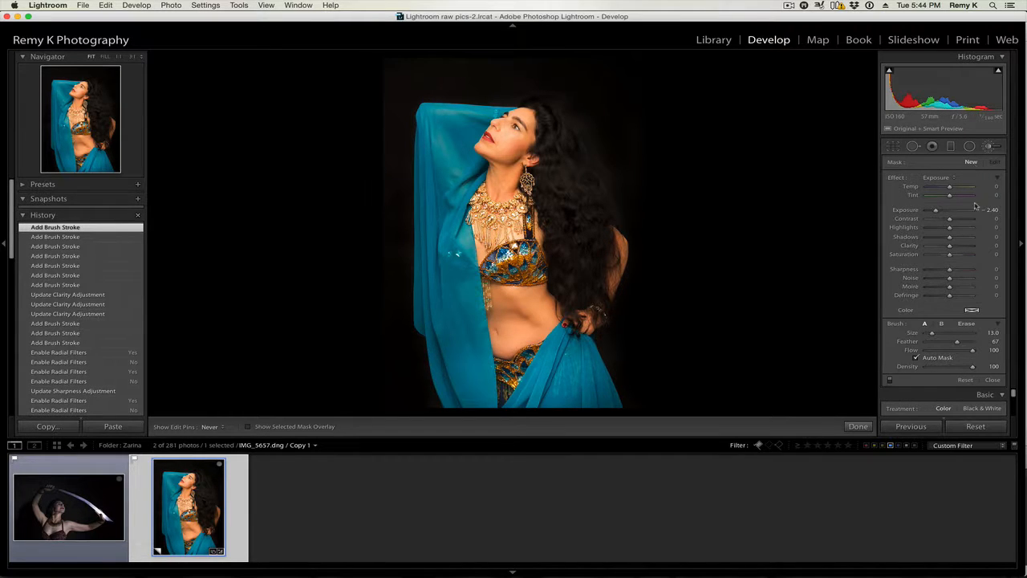
left_click_drag(938, 211, 944, 212)
left_click_drag(975, 354, 963, 351)
mouse_move(600, 184)
left_mouse_down()
mouse_move(664, 243)
mouse_move(625, 200)
mouse_move(618, 209)
mouse_move(601, 181)
mouse_move(625, 194)
mouse_move(657, 184)
mouse_move(624, 171)
mouse_move(572, 108)
mouse_move(638, 134)
mouse_move(588, 116)
mouse_move(575, 96)
mouse_move(616, 195)
left_mouse_up()
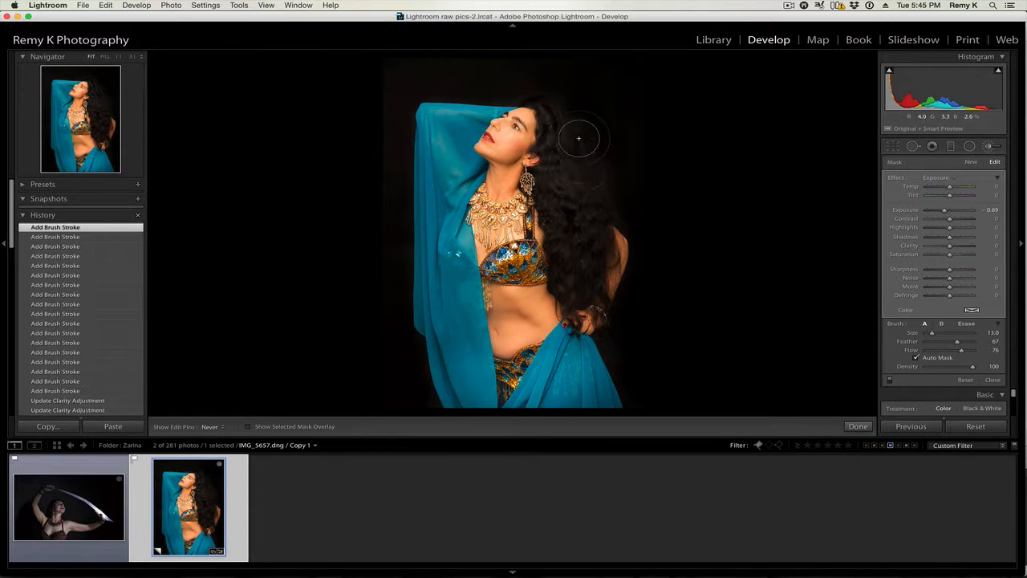
- Continue darkening the backdrop along the hair's outer edge, undo the last change, and repaint from the shoulder upward
left_click_drag(580, 137, 560, 101)
mouse_move(614, 187)
left_mouse_down()
mouse_move(594, 164)
mouse_move(587, 130)
left_mouse_up()
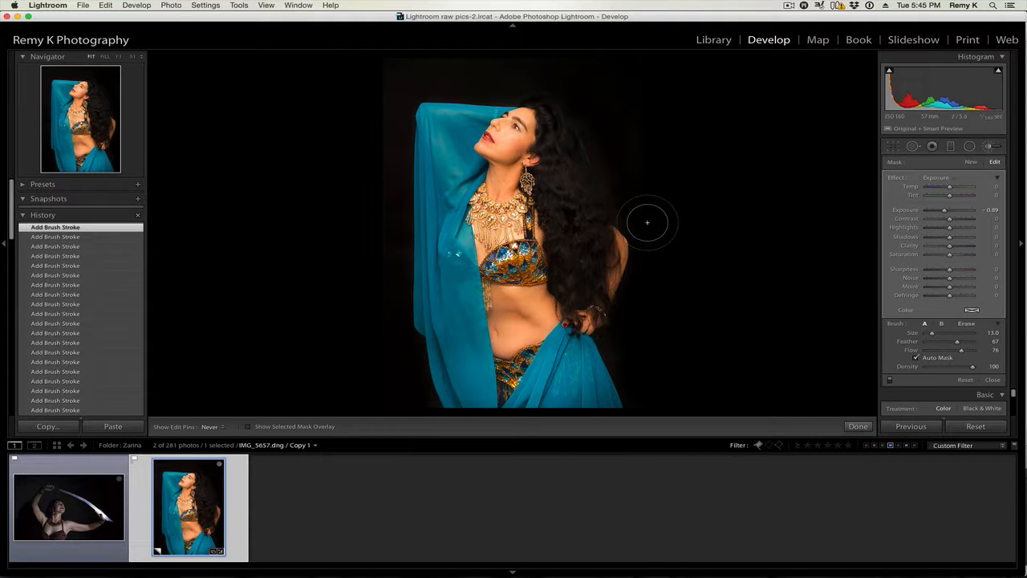
key("super+z")
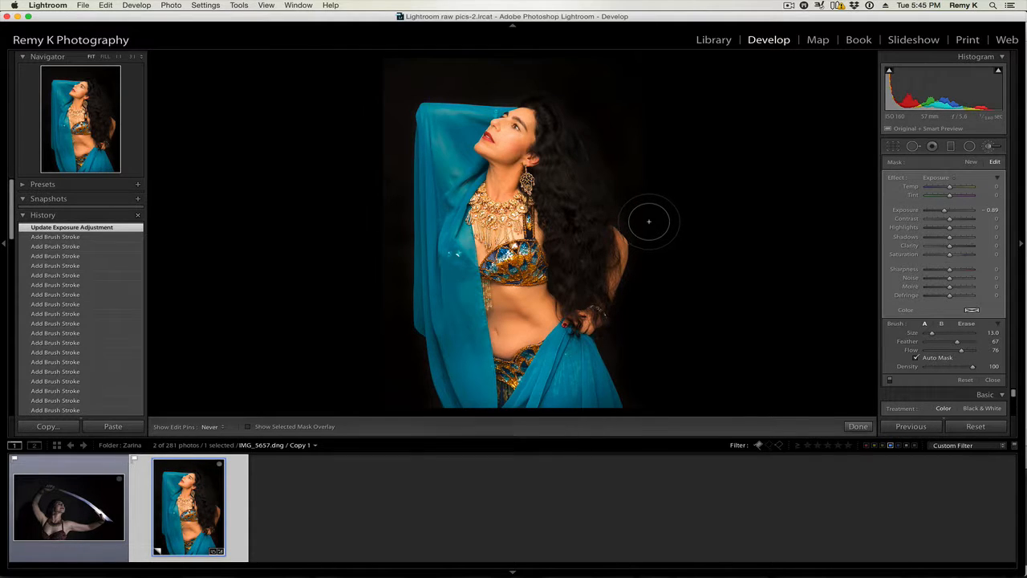
mouse_move(648, 220)
left_mouse_down()
mouse_move(606, 193)
mouse_move(635, 207)
mouse_move(610, 177)
left_mouse_up()
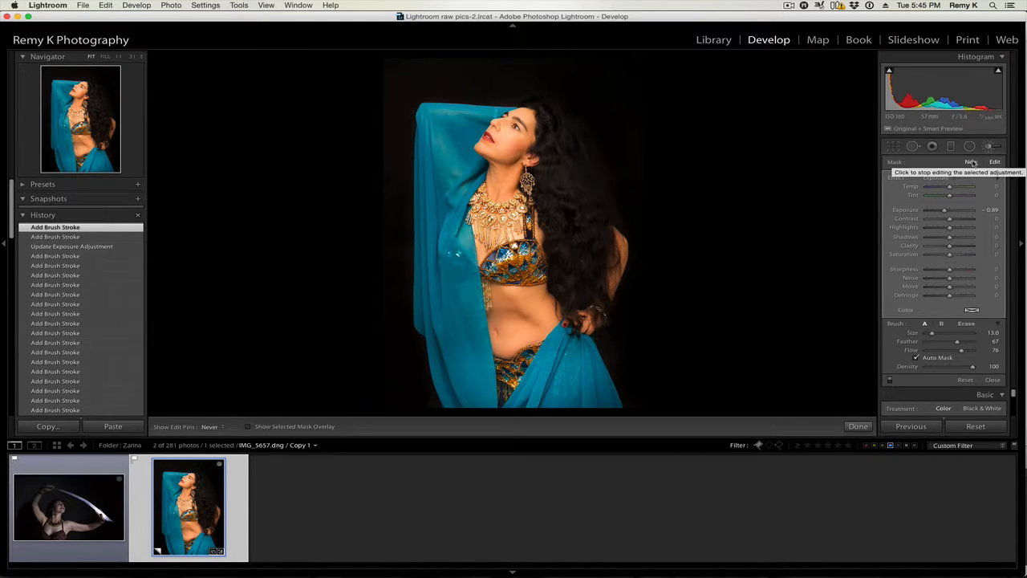
- Create another brush mask with Exposure −1.08, Size 5.0 and Flow 54, and paint closely along the hair and shoulder
left_click(971, 162)
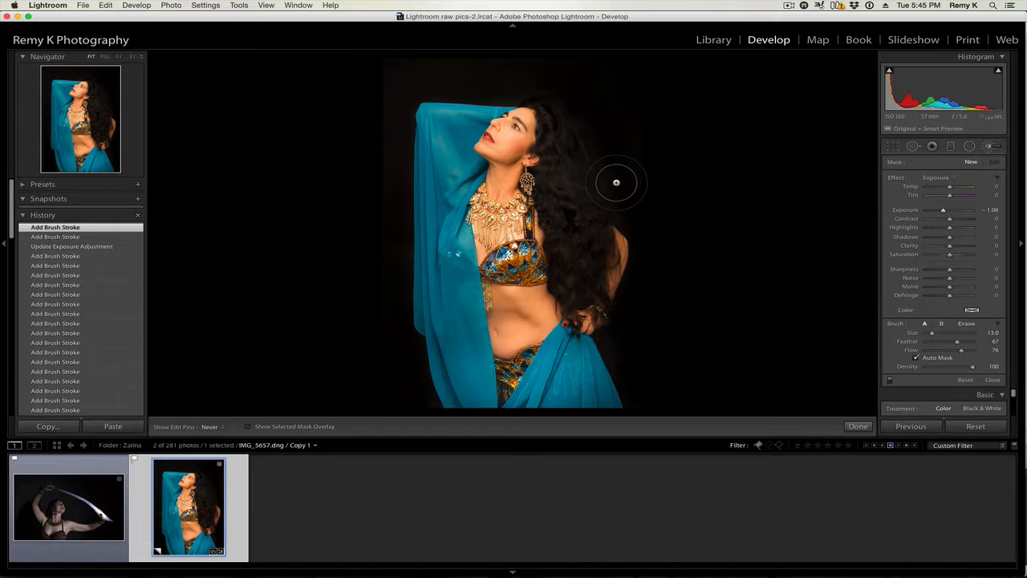
scroll(616, 182, "down", 8)
left_click_drag(962, 352, 951, 351)
mouse_move(573, 131)
left_mouse_down()
mouse_move(614, 118)
mouse_move(554, 113)
mouse_move(569, 115)
left_mouse_up()
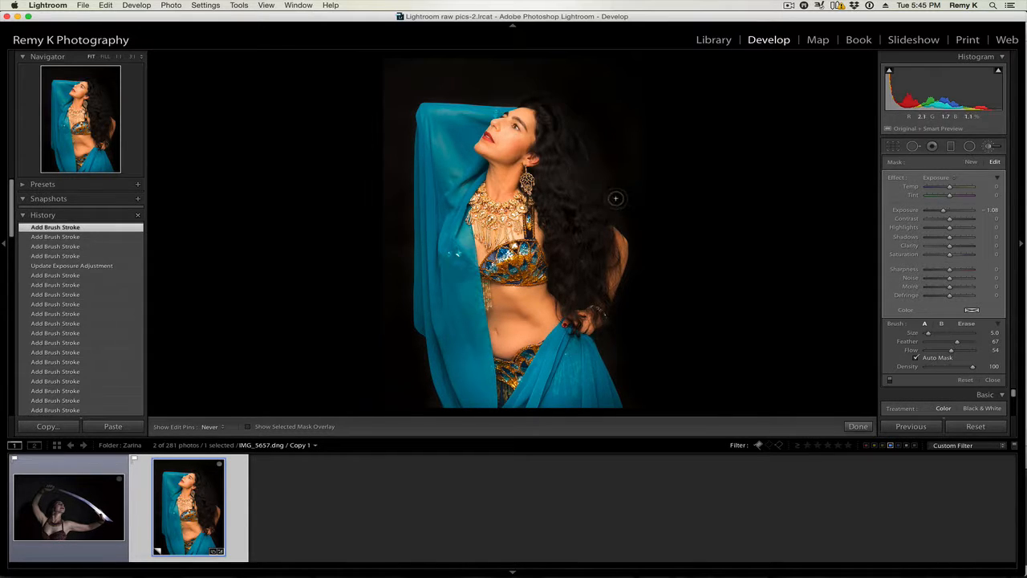
mouse_move(615, 198)
left_mouse_down()
mouse_move(594, 155)
mouse_move(623, 223)
mouse_move(639, 212)
left_mouse_up()
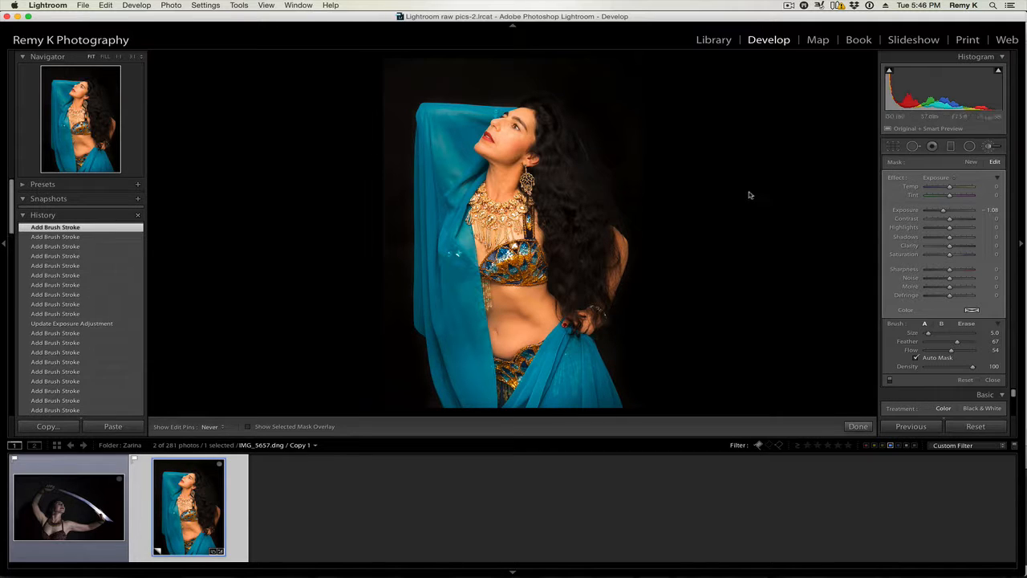
- Enlarge the brush to Size 8.0, darken the remaining backdrop around the hair, and start a new brush mask
left_click(607, 173)
scroll(608, 171, "up", 3)
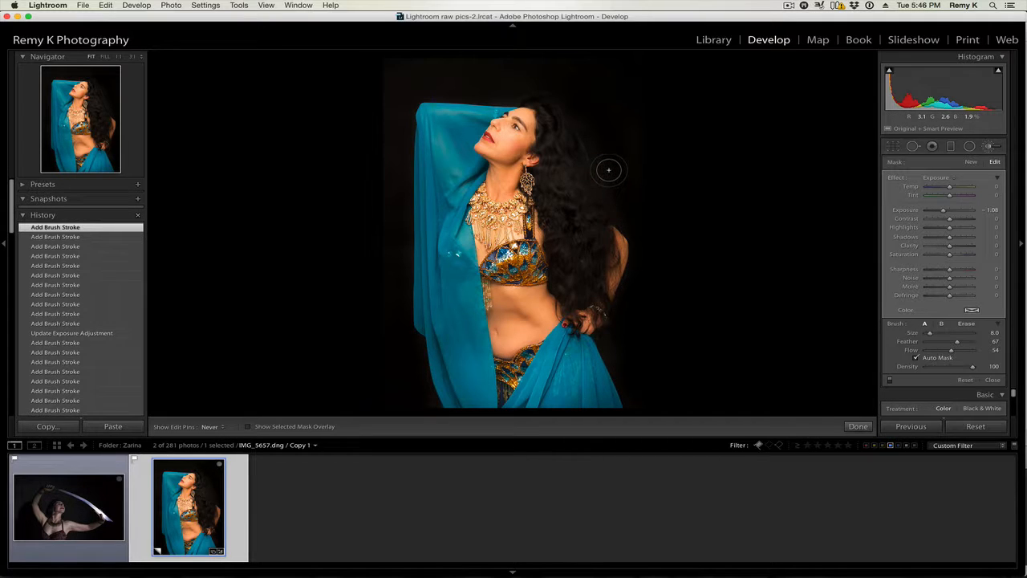
left_click_drag(609, 170, 573, 115)
mouse_move(634, 151)
left_mouse_down()
mouse_move(638, 197)
mouse_move(598, 183)
mouse_move(613, 214)
mouse_move(658, 236)
mouse_move(610, 211)
mouse_move(602, 180)
left_mouse_up()
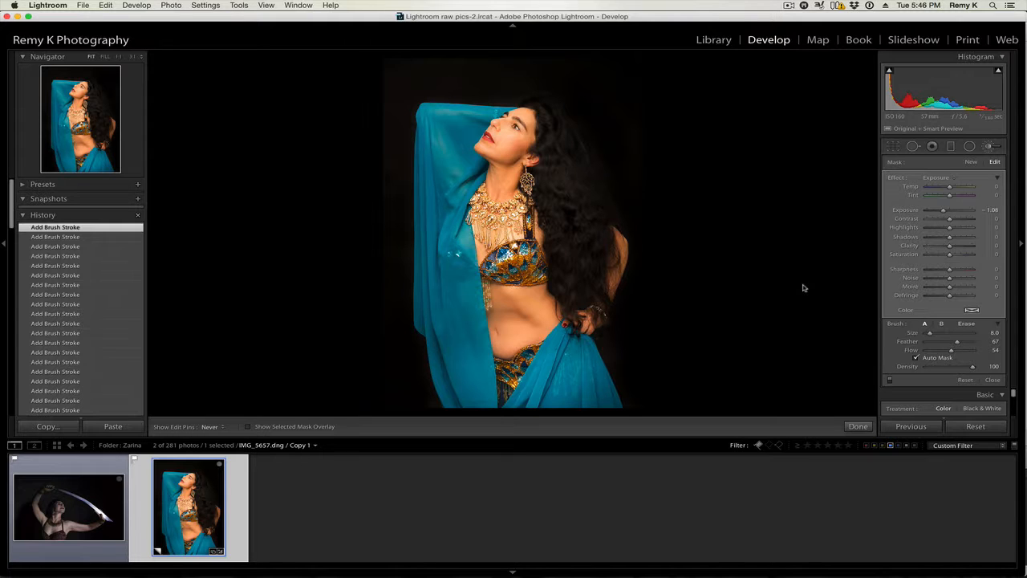
left_click(970, 164)
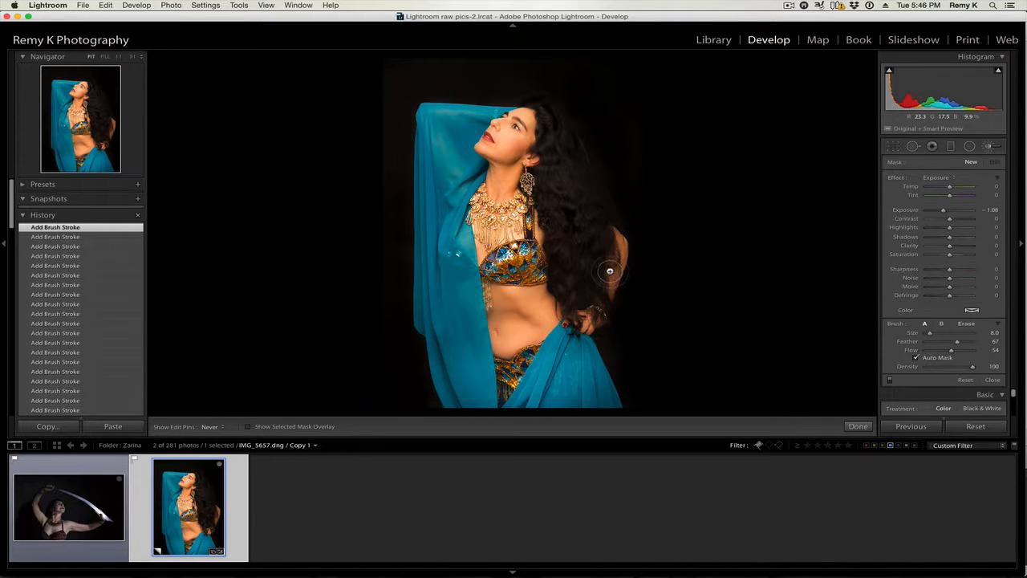
- Brighten the arm behind the hair with a Size 12.0 brush at Exposure 0.61 and Shadows 41, and check the face up close
scroll(610, 271, "up", 4)
left_click_drag(944, 210, 951, 211)
mouse_move(613, 269)
left_mouse_down()
mouse_move(606, 289)
mouse_move(617, 241)
mouse_move(622, 250)
mouse_move(602, 261)
mouse_move(573, 160)
mouse_move(605, 258)
left_mouse_up()
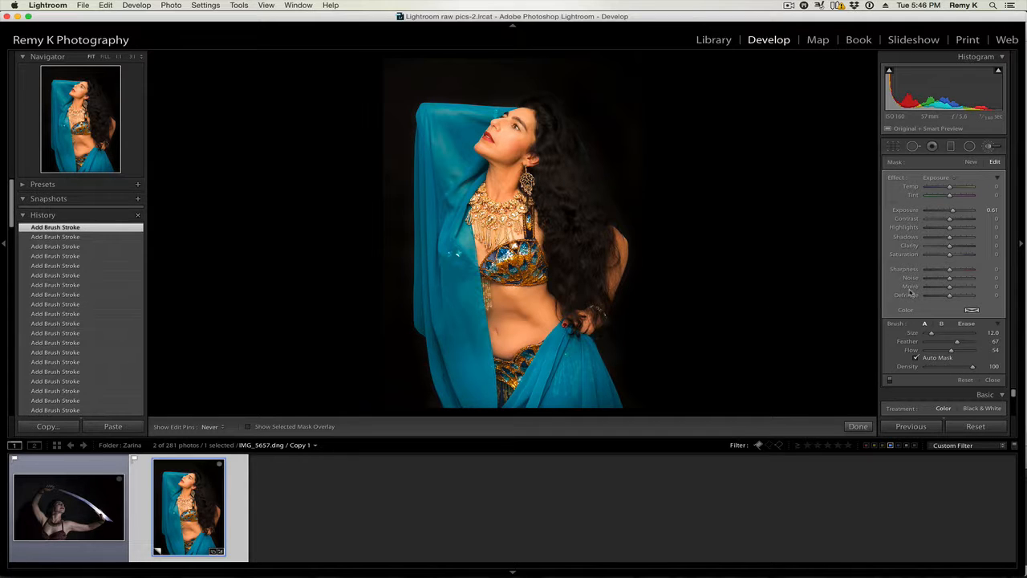
left_click_drag(950, 237, 959, 240)
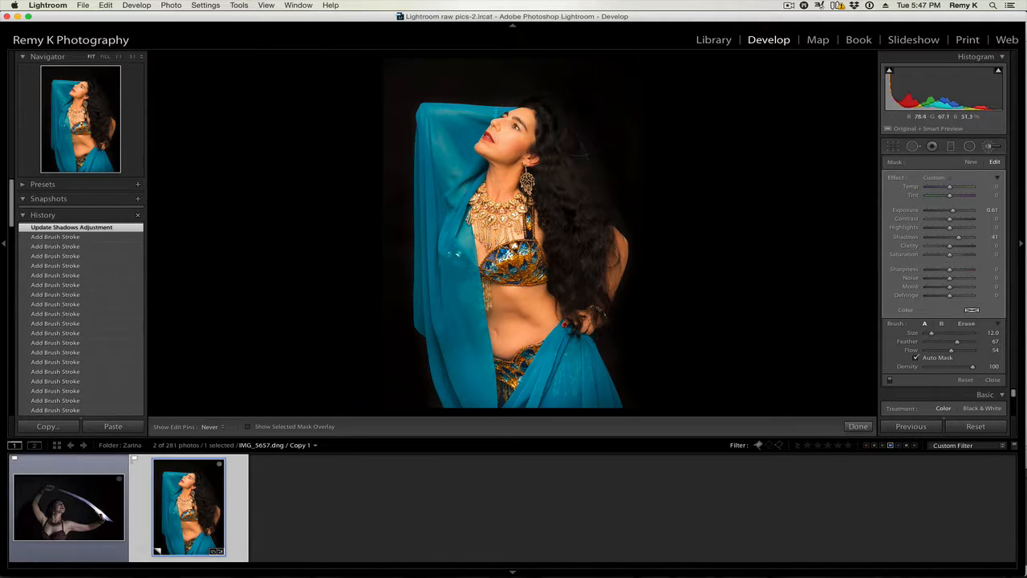
left_click(511, 130)
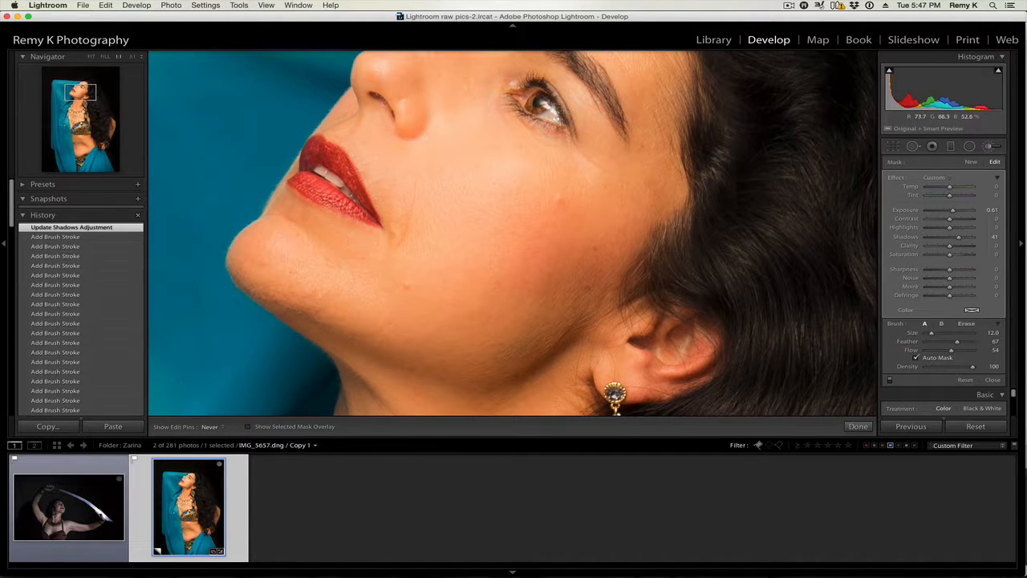
left_click(495, 197)
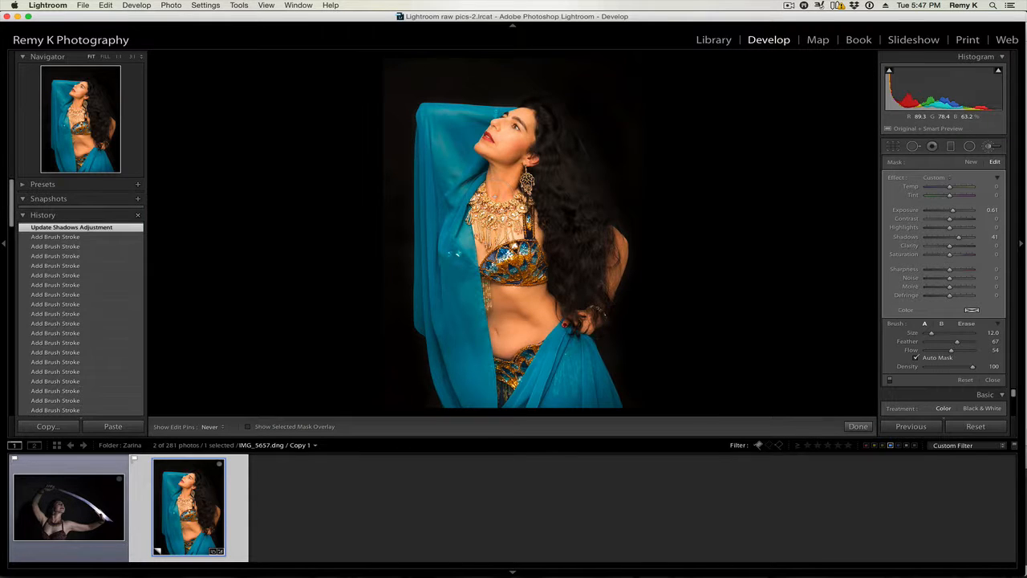
left_click(990, 148)
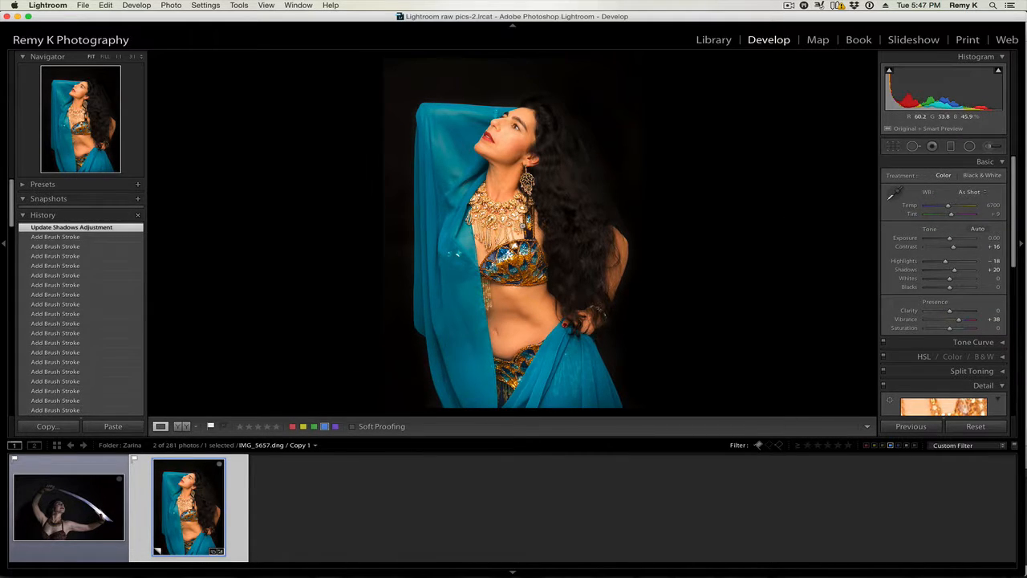
- Lower Highlights to −25 in the existing radial filter over the necklace, and close the filter
left_click(969, 146)
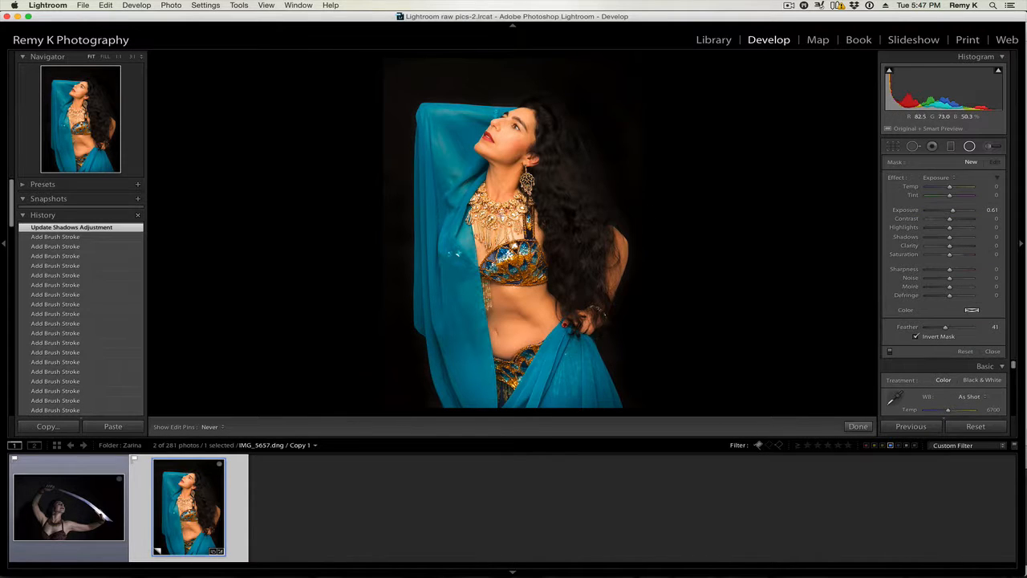
left_click(498, 220)
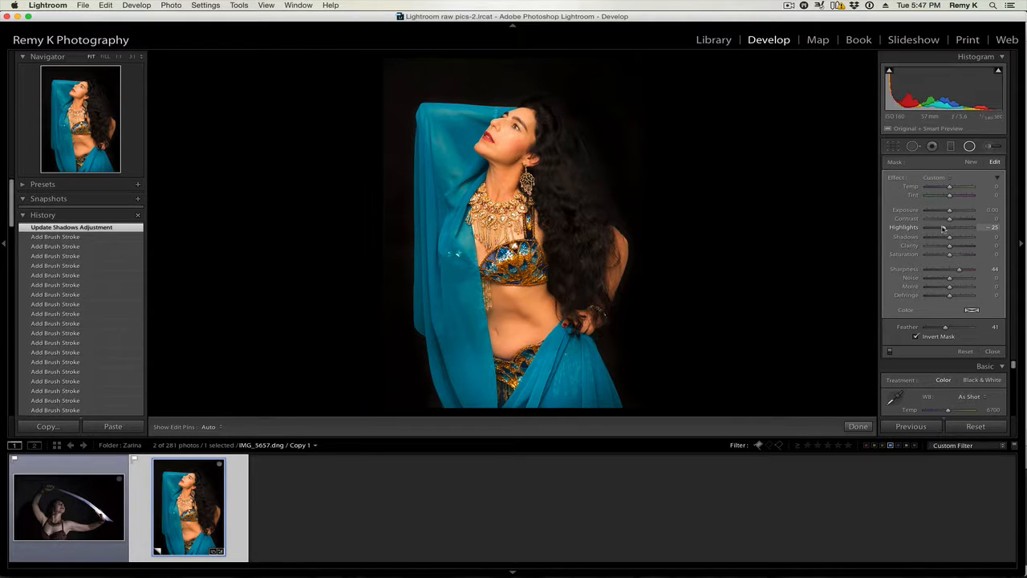
left_click(972, 149)
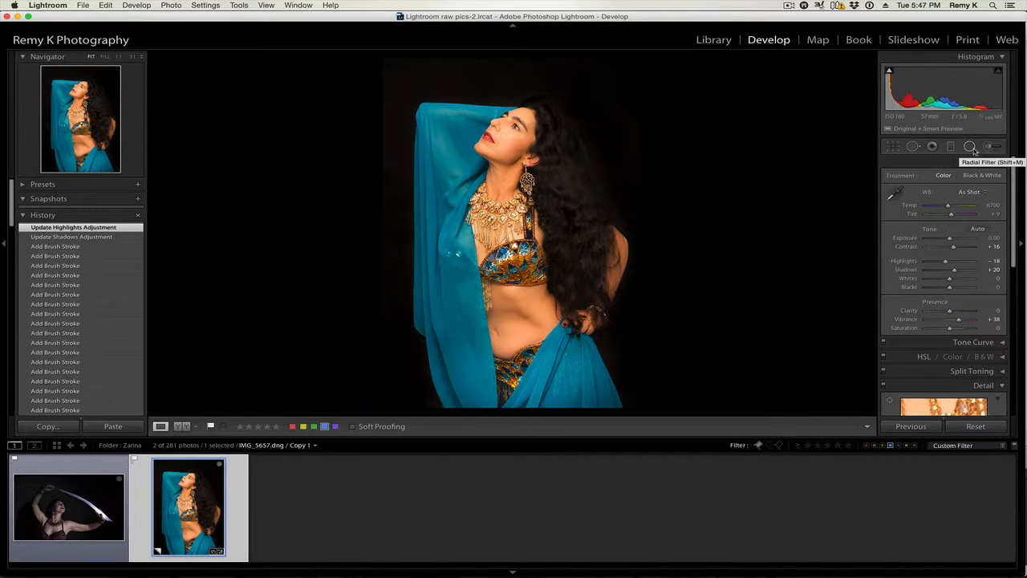
- Switch to the sword photo and set Highlights to −42, Exposure to +1.20 and Shadows to +49
key("Left")
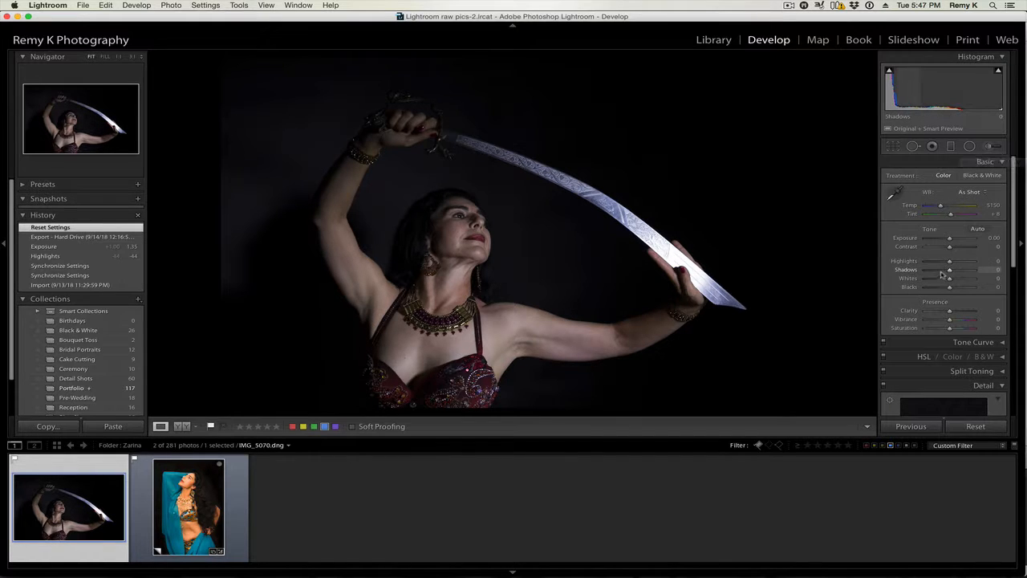
left_click_drag(948, 262, 934, 263)
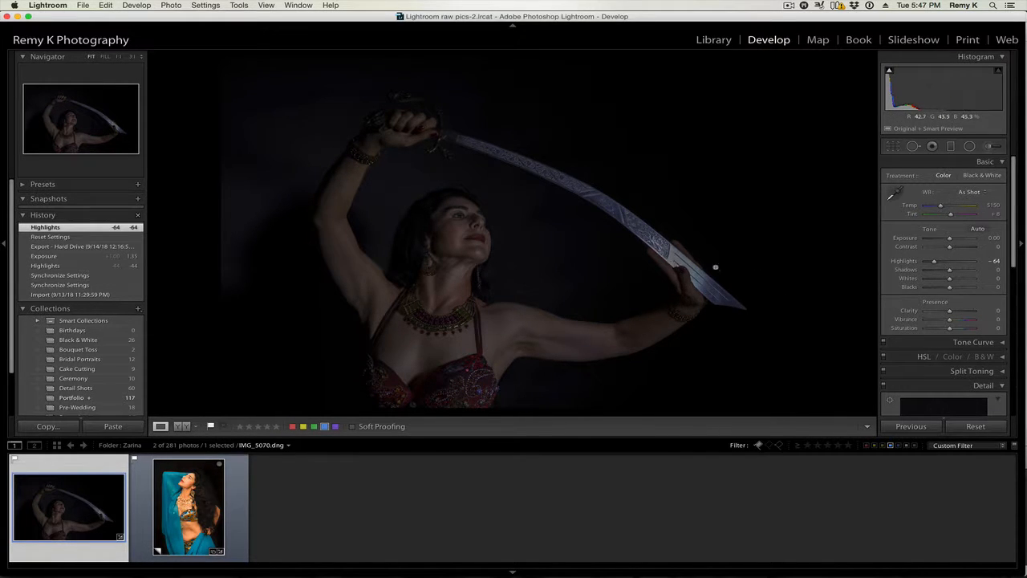
left_click_drag(936, 263, 941, 263)
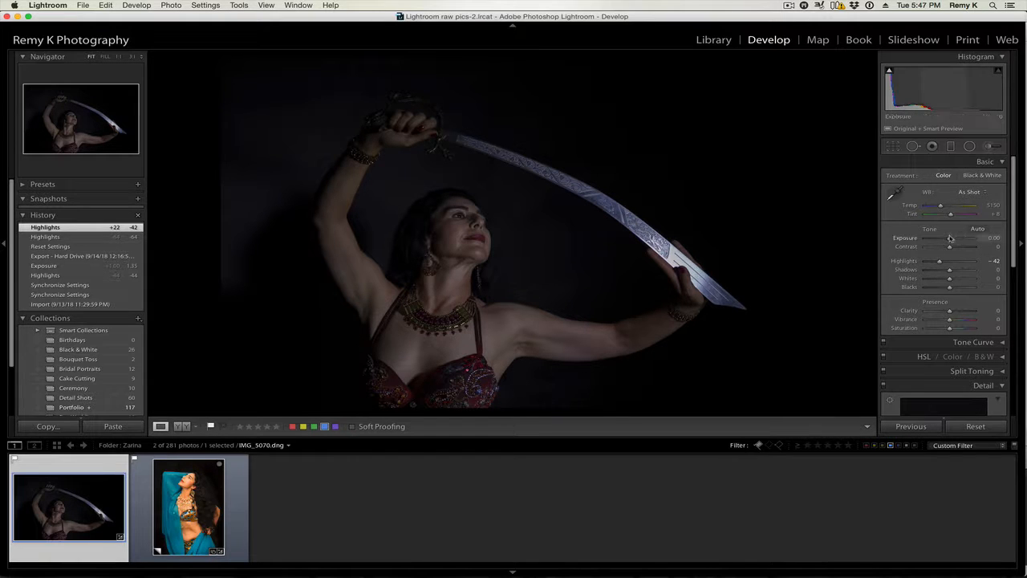
left_click_drag(950, 239, 956, 239)
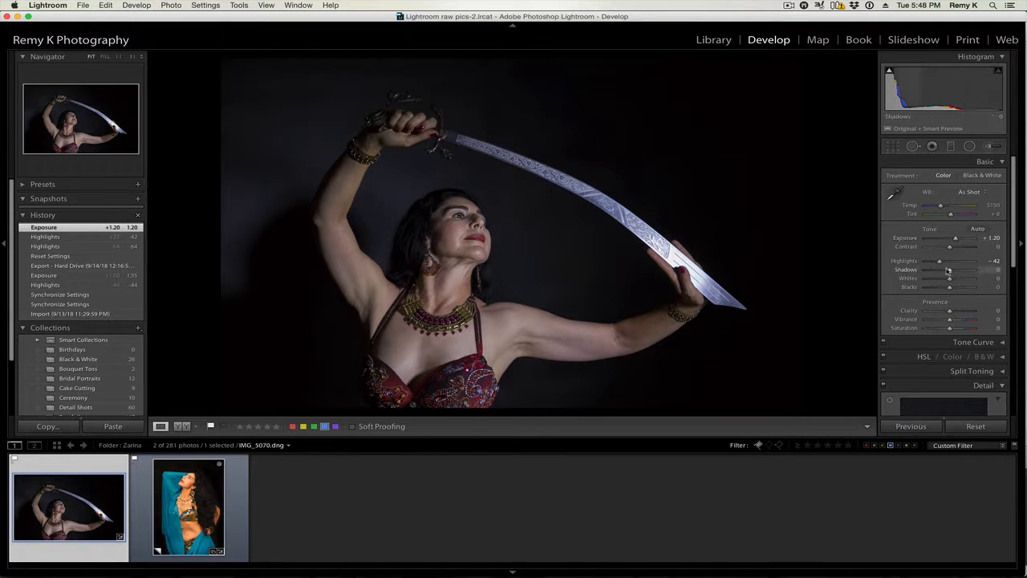
left_click_drag(952, 273, 962, 270)
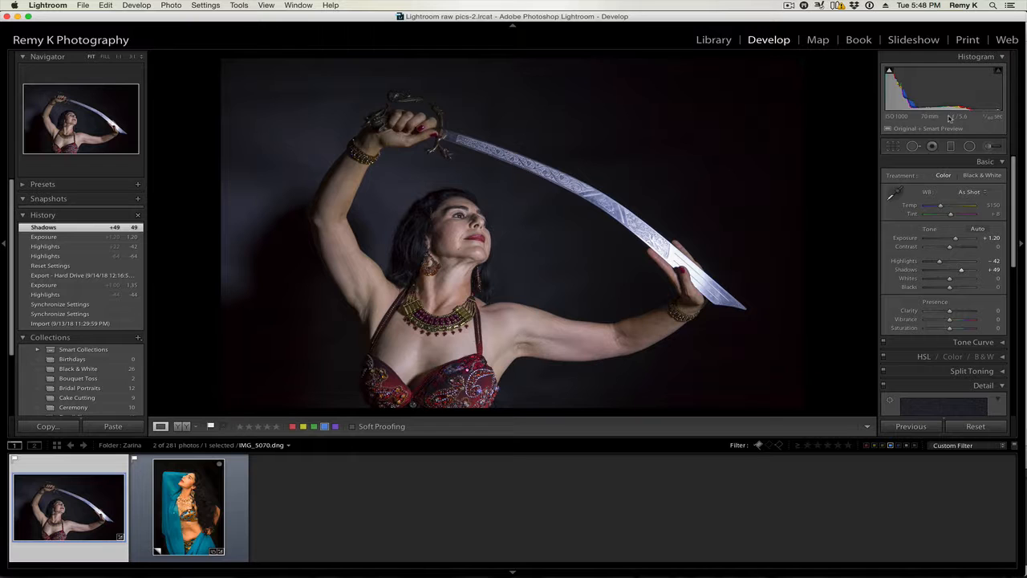
- Return to the portrait with the blue veil and set its Sharpening Amount to 50 and Luminance noise reduction to 24
key("Right")
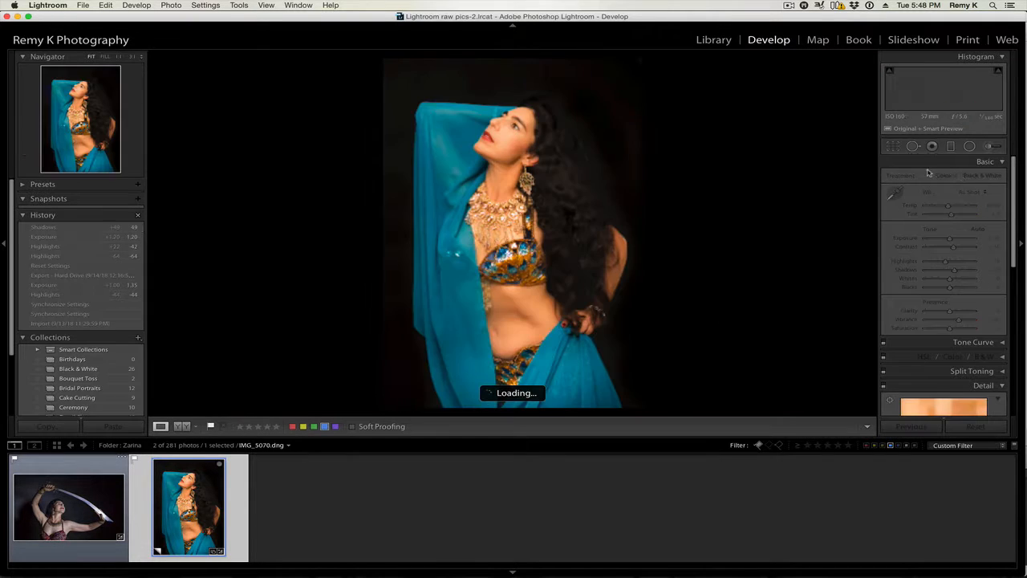
key("Left")
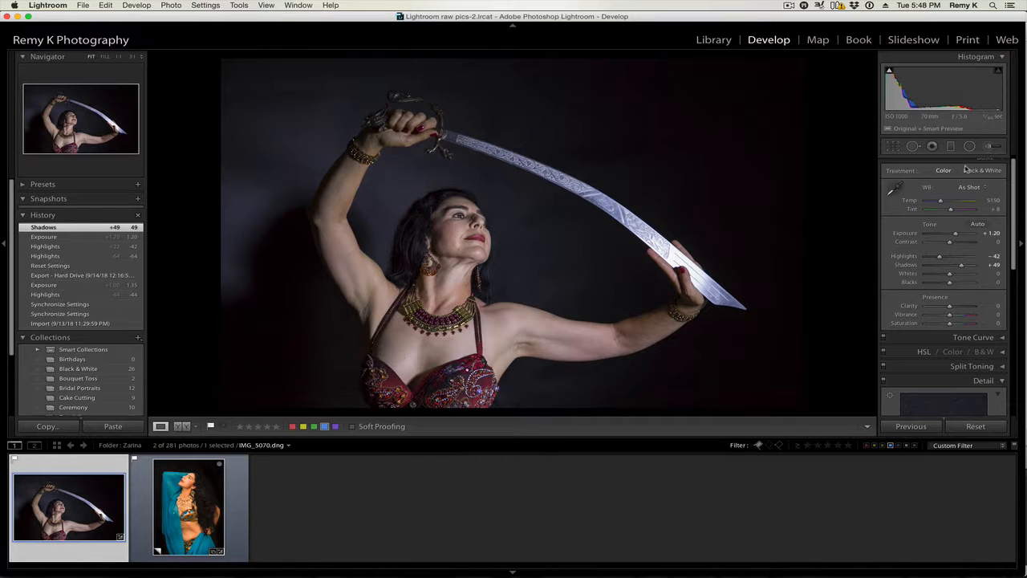
key("Right")
scroll(971, 225, "down", 5)
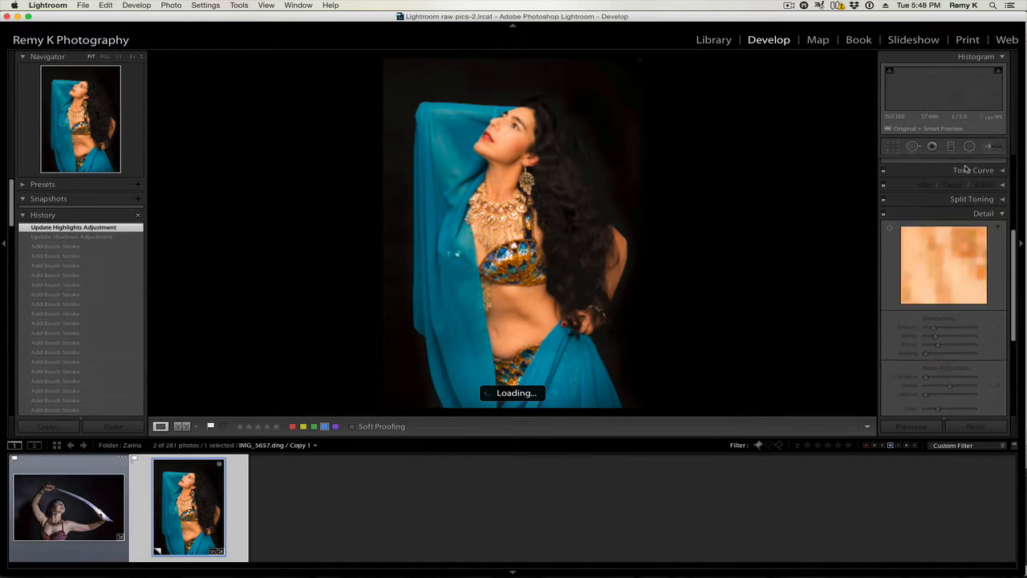
scroll(943, 193, "up", 2)
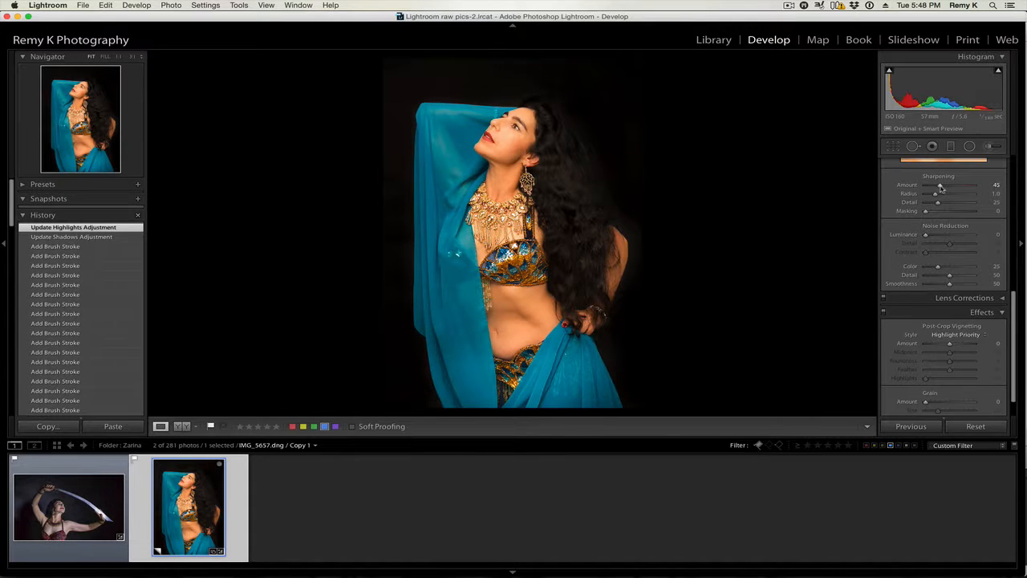
left_click_drag(927, 234, 937, 237)
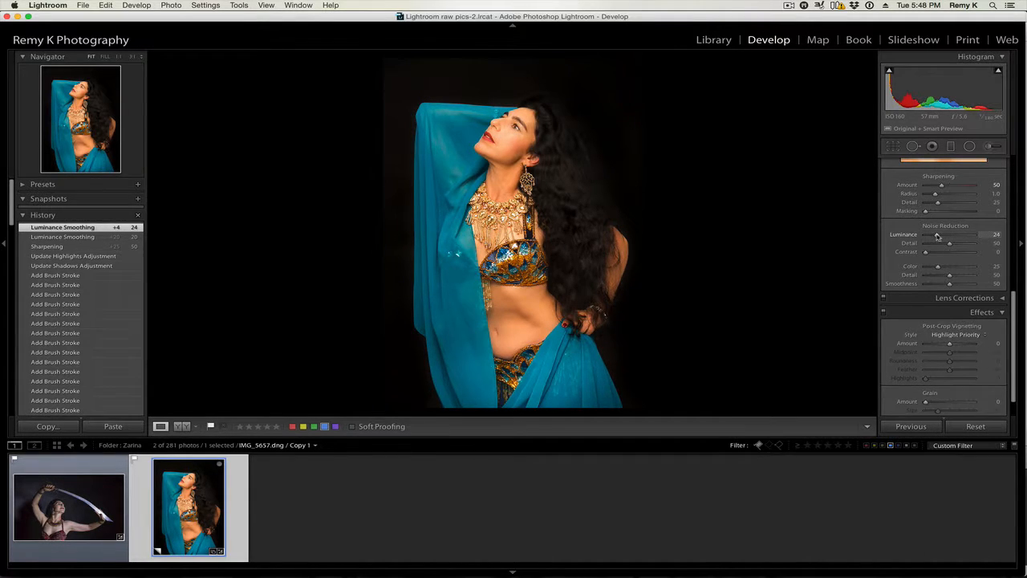
- On the sword photo, set Luminance noise reduction to 44, Sharpening Amount to 48 and Vibrance to +47
key("Left")
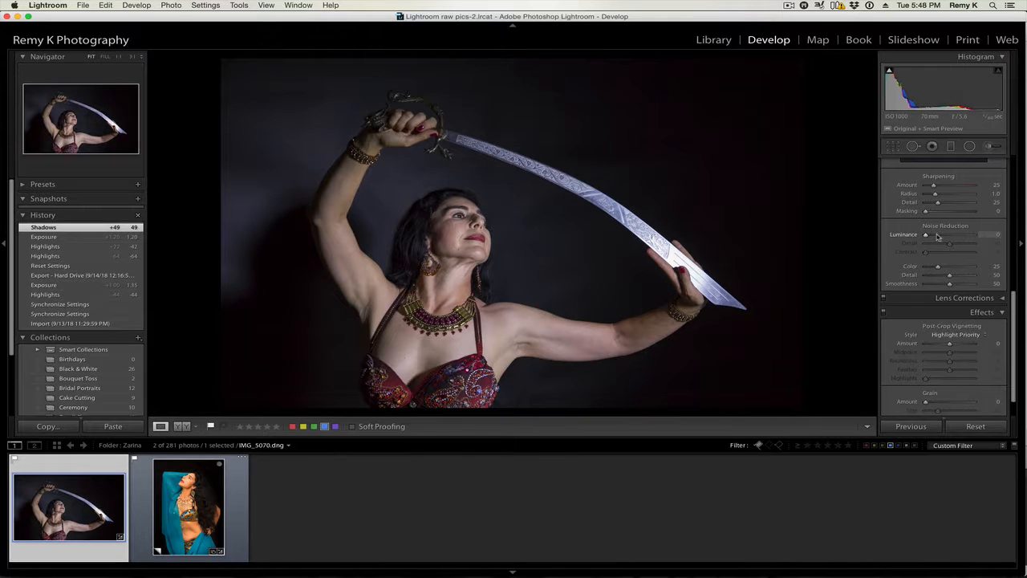
left_click_drag(933, 237, 947, 237)
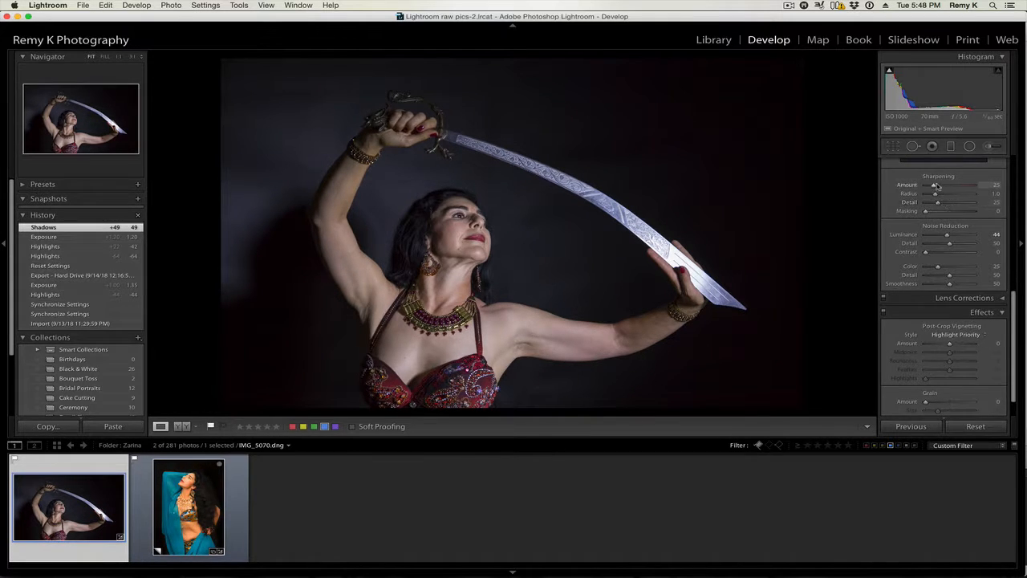
left_click_drag(934, 185, 943, 186)
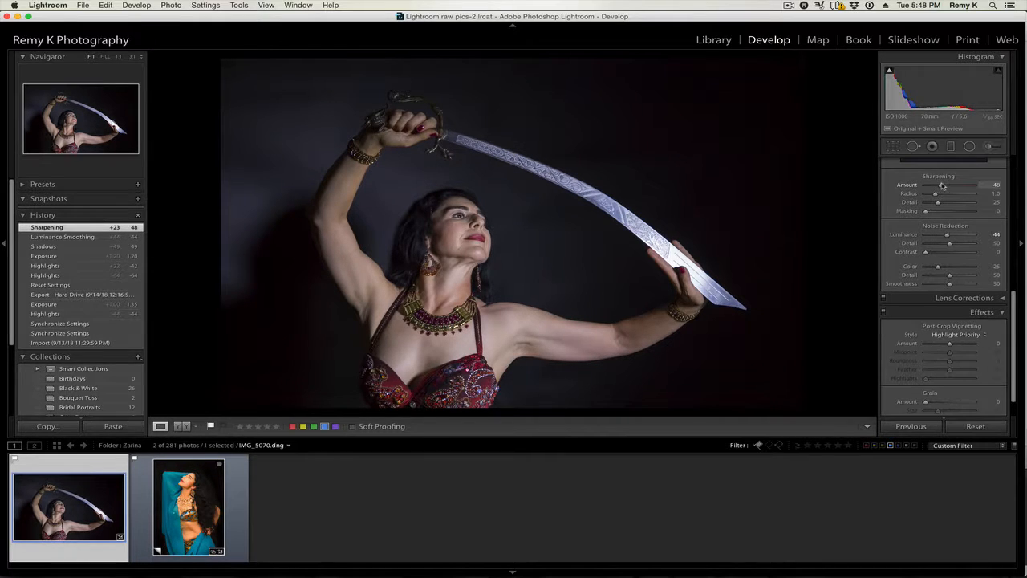
scroll(942, 187, "up", 10)
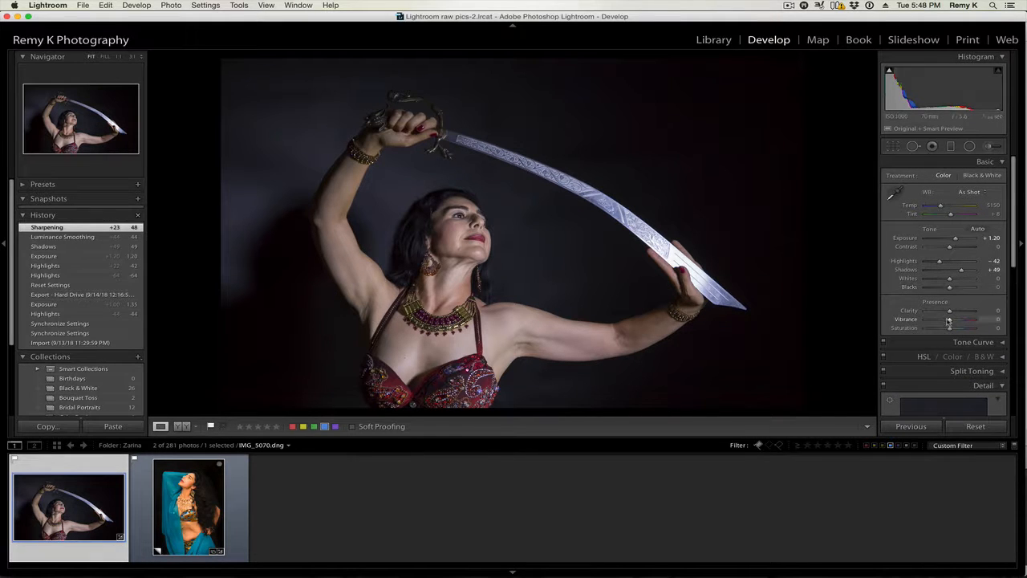
left_click_drag(950, 320, 962, 322)
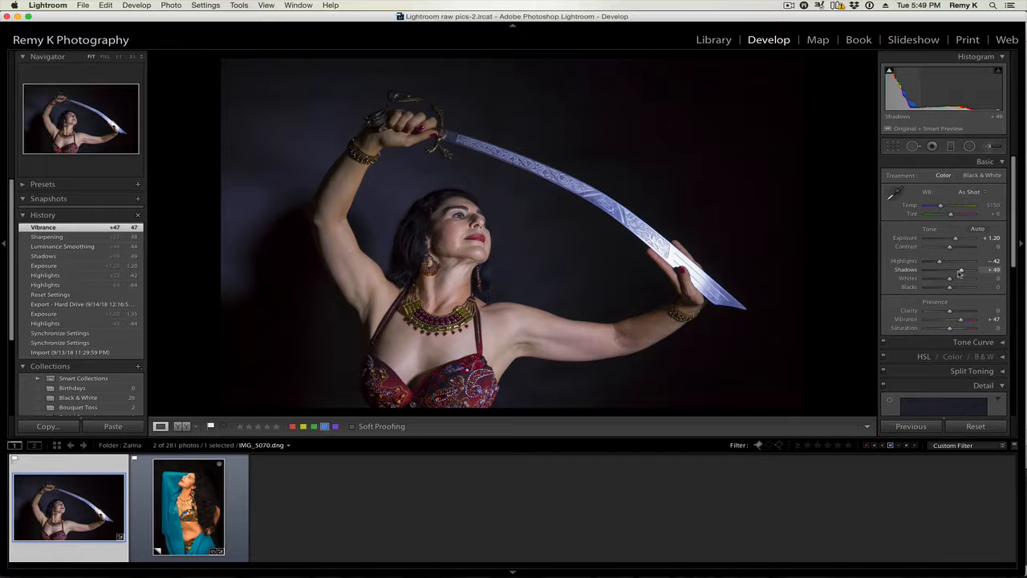
- Brush over the raised hand and sword hilt, set the mask's Exposure to 1.36, and finish the brush adjustment
key("k")
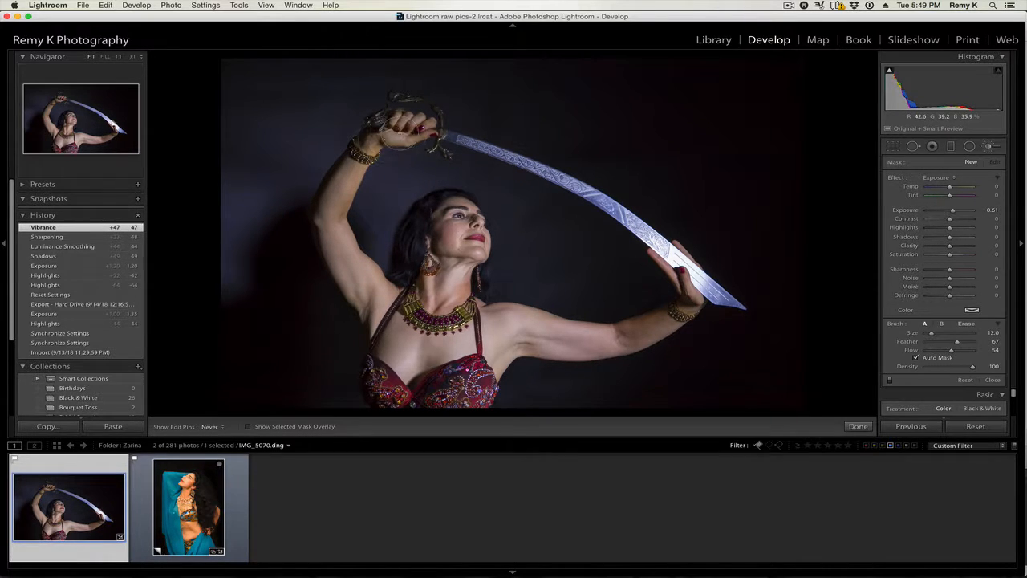
left_click(434, 126)
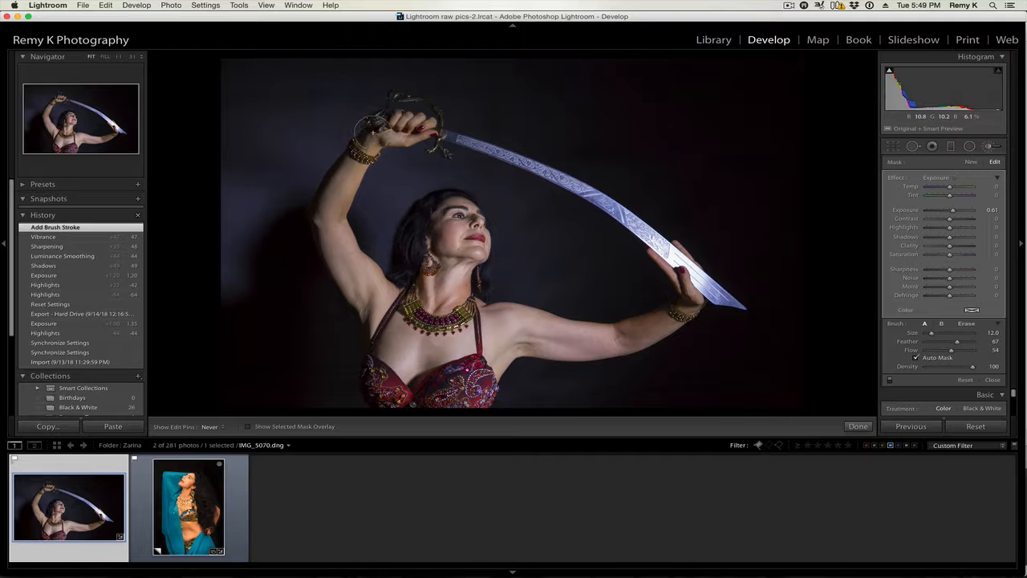
left_click_drag(384, 116, 393, 128)
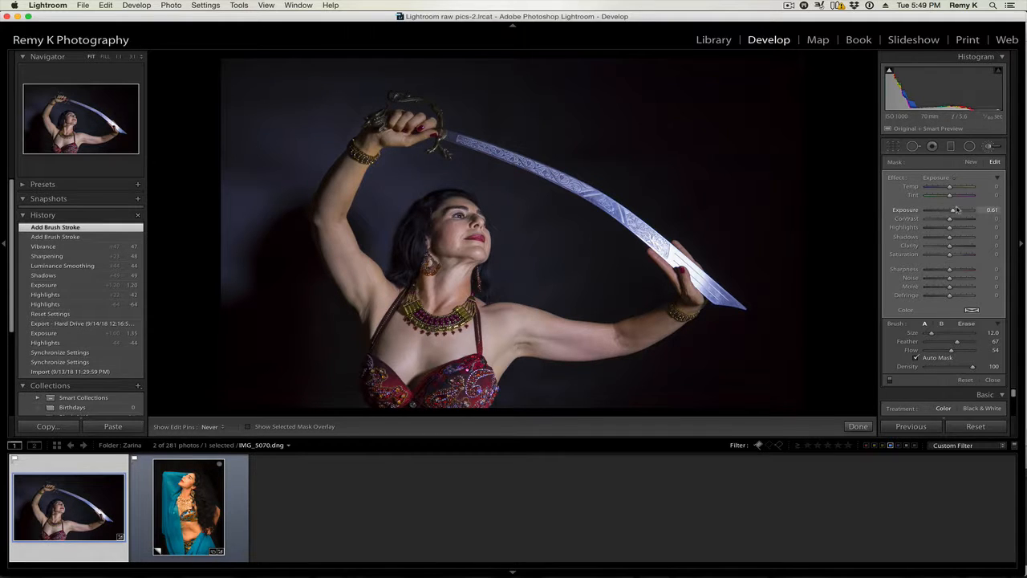
left_click_drag(954, 211, 957, 211)
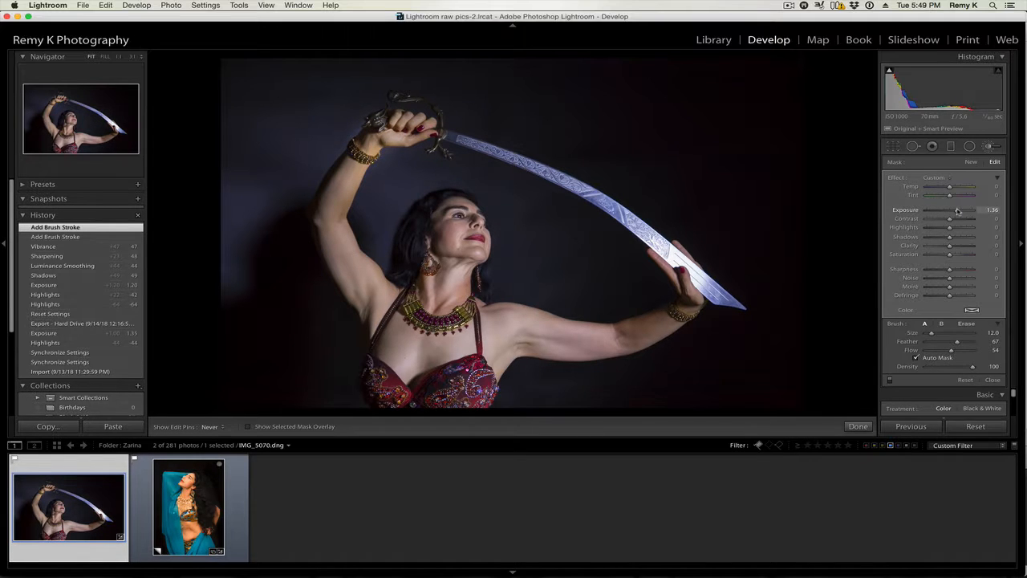
left_click(858, 426)
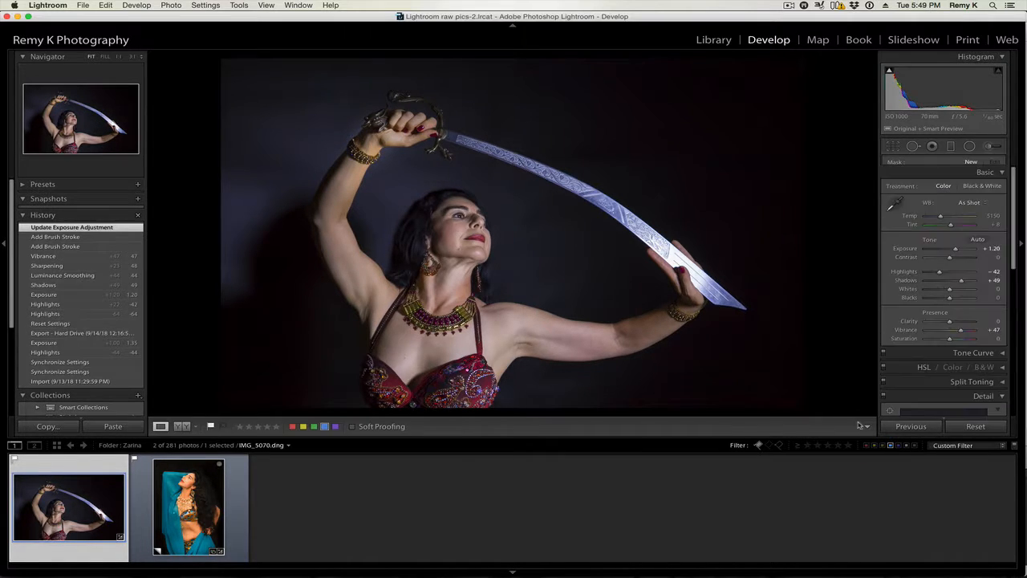
- Convert the sword photo to Black & White, and brush the blade near its tip with Exposure −4.00
left_click(985, 177)
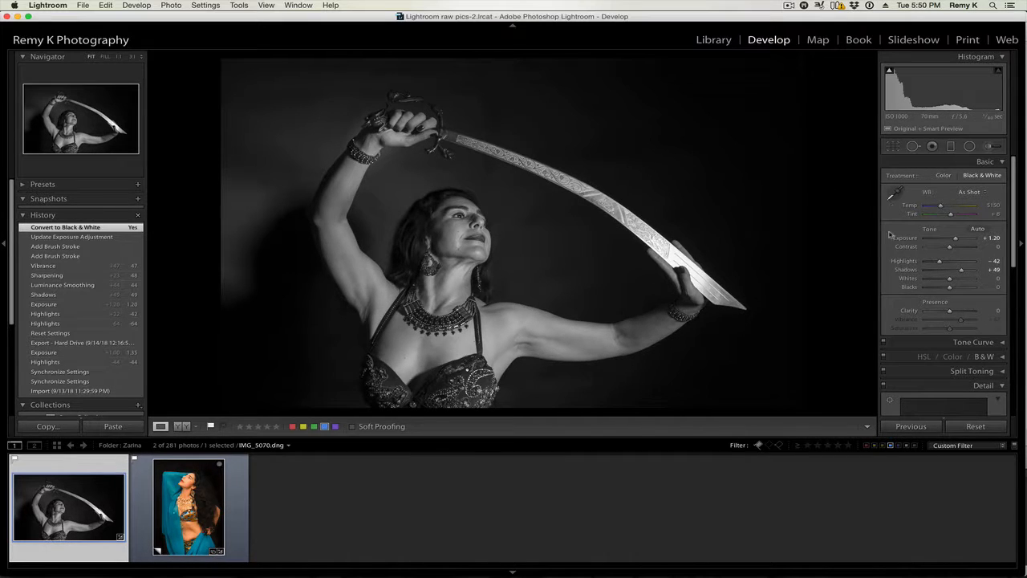
left_click(990, 150)
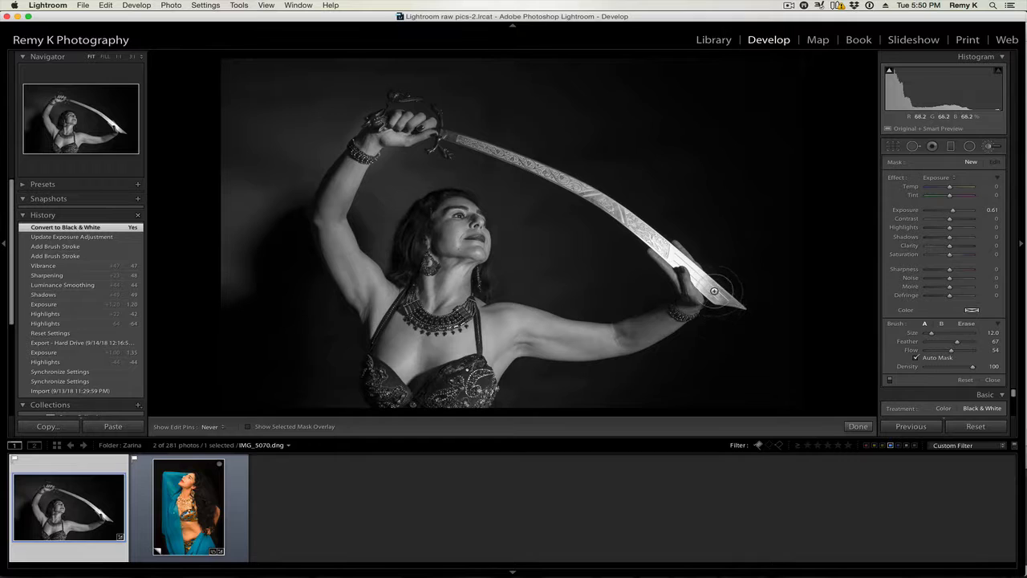
left_click_drag(710, 289, 652, 238)
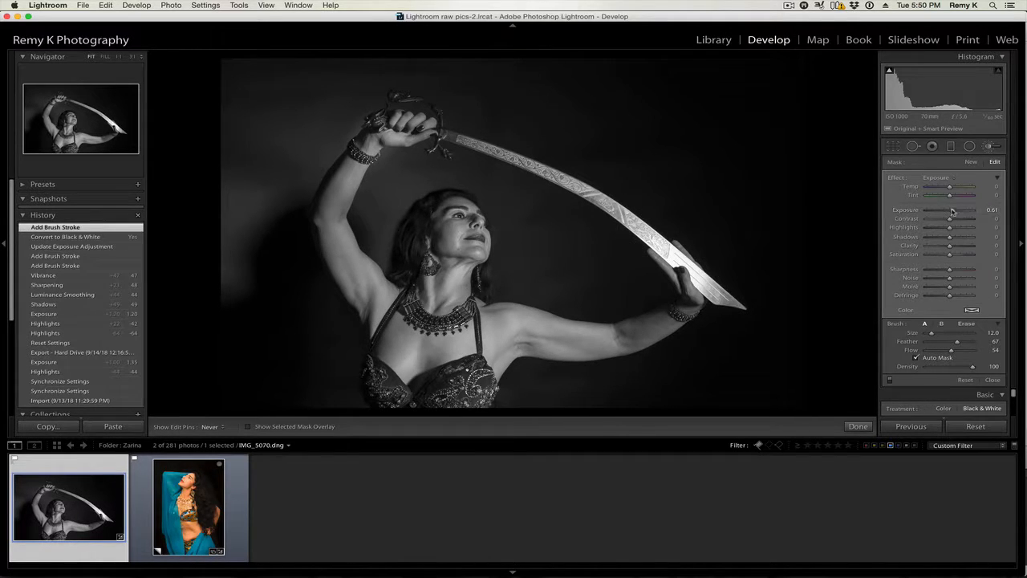
left_click_drag(952, 210, 926, 209)
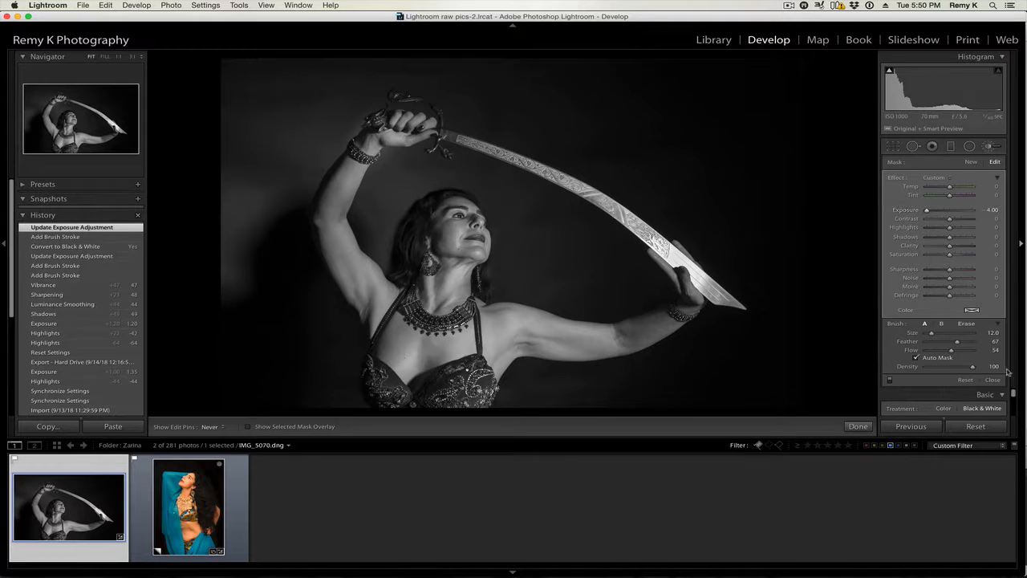
- Turn the brush adjustments off and on twice to compare the blade before and after, and close the brush
left_click(889, 382)
left_click(889, 382)
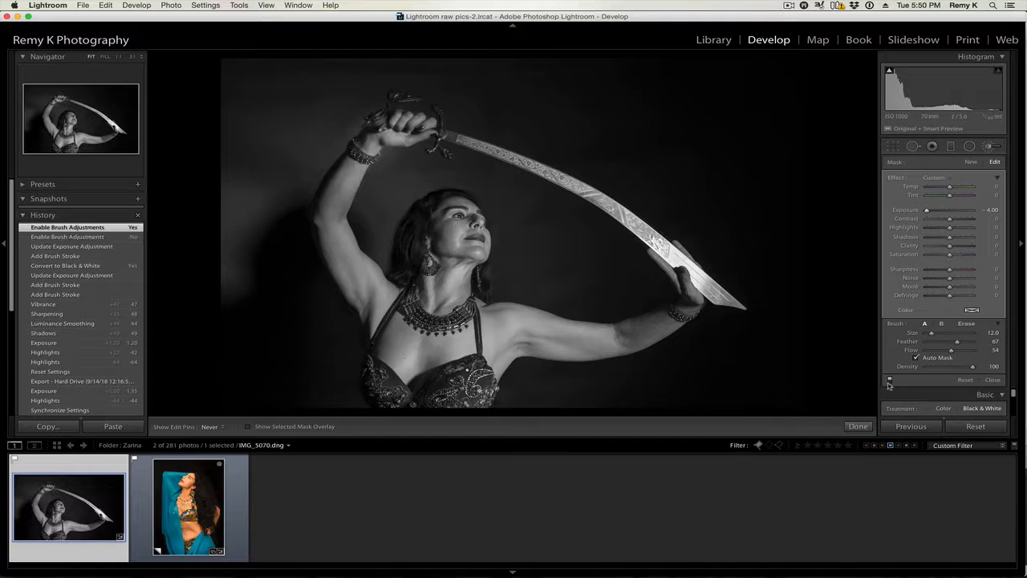
left_click(889, 382)
left_click(889, 382)
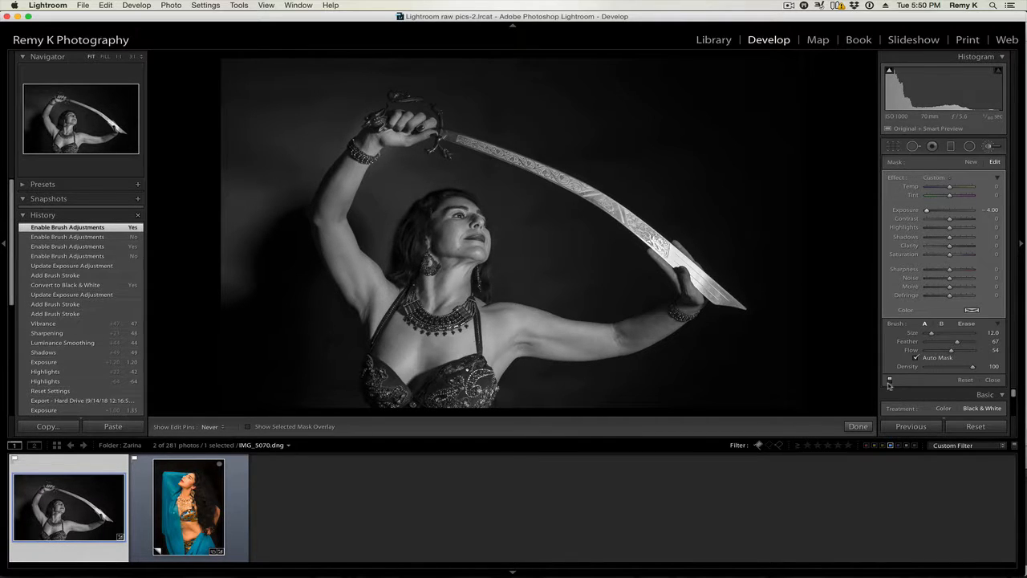
left_click(853, 427)
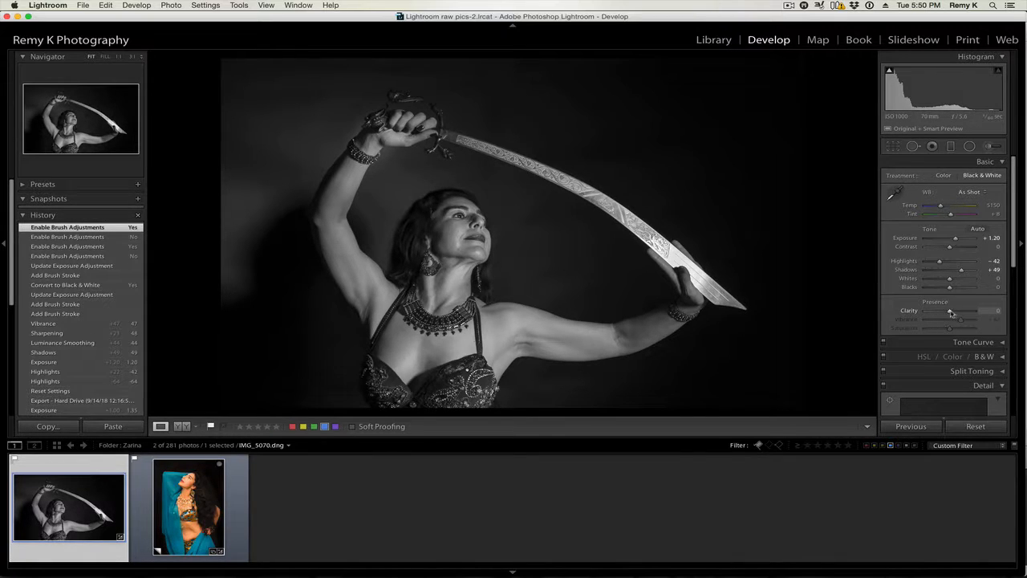
- Set the sword photo's Clarity to +13, after trying stronger Clarity values
left_click_drag(950, 312, 958, 314)
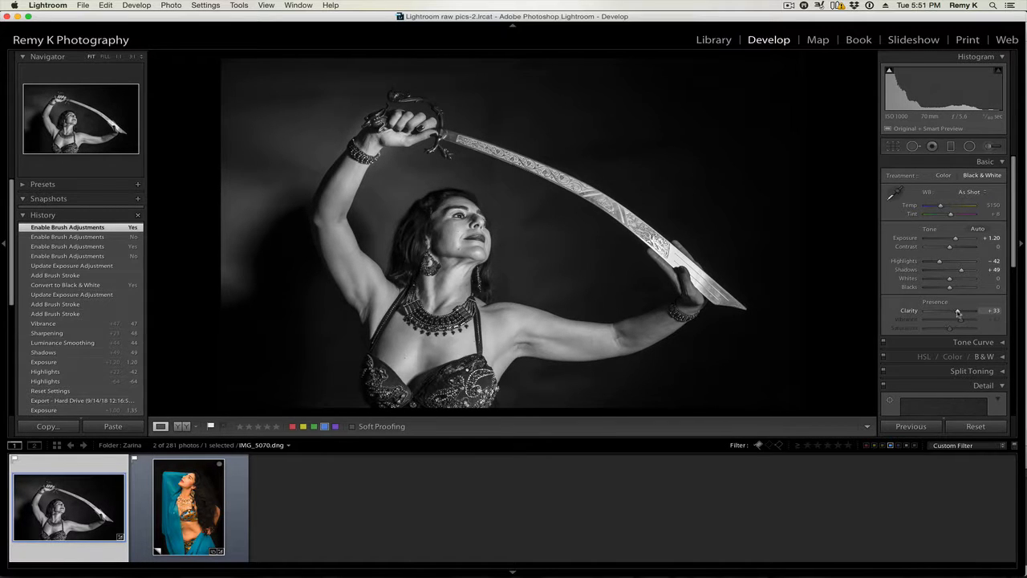
double_click(957, 312)
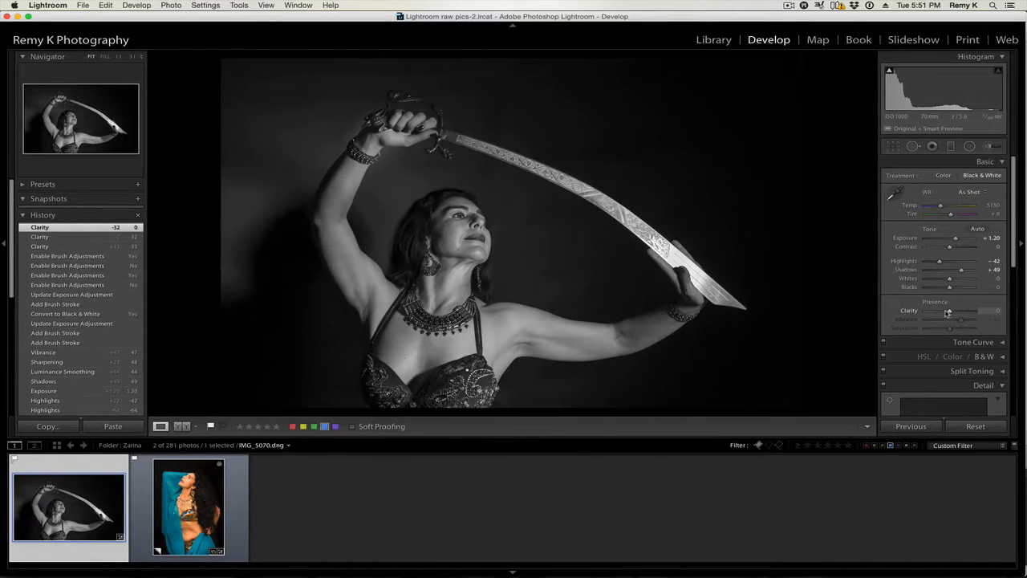
left_click_drag(948, 312, 970, 313)
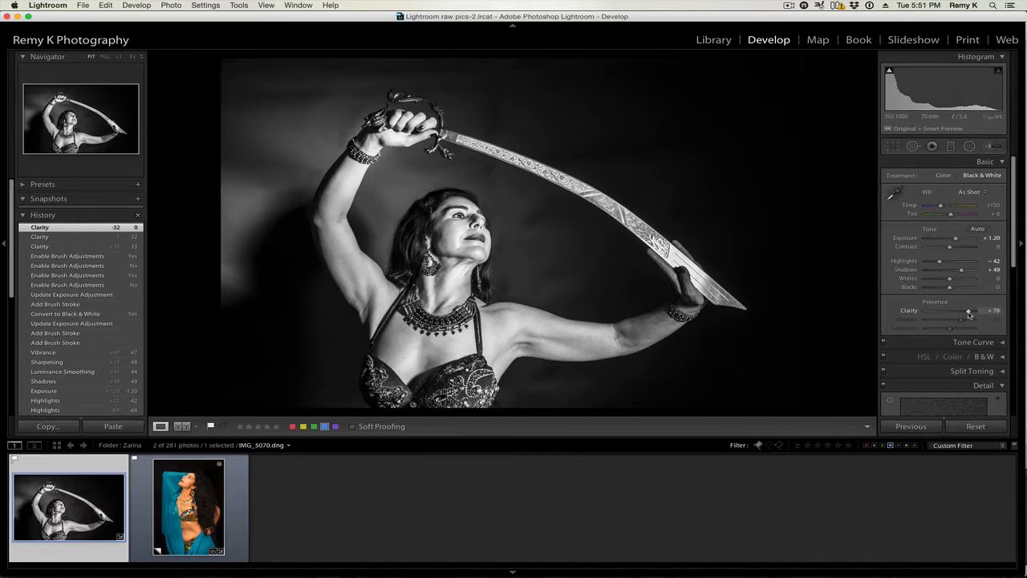
double_click(962, 313)
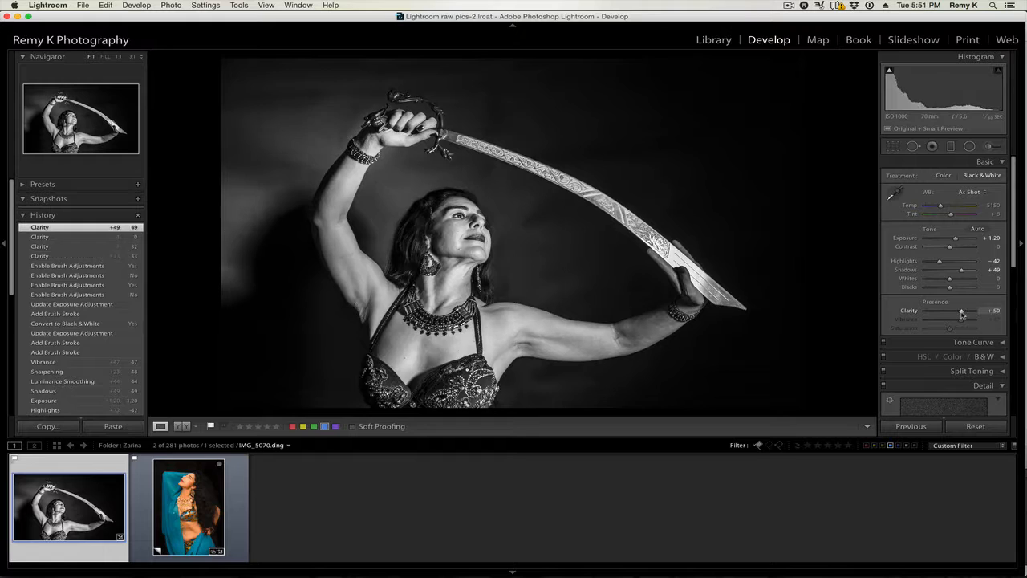
left_click_drag(949, 311, 953, 312)
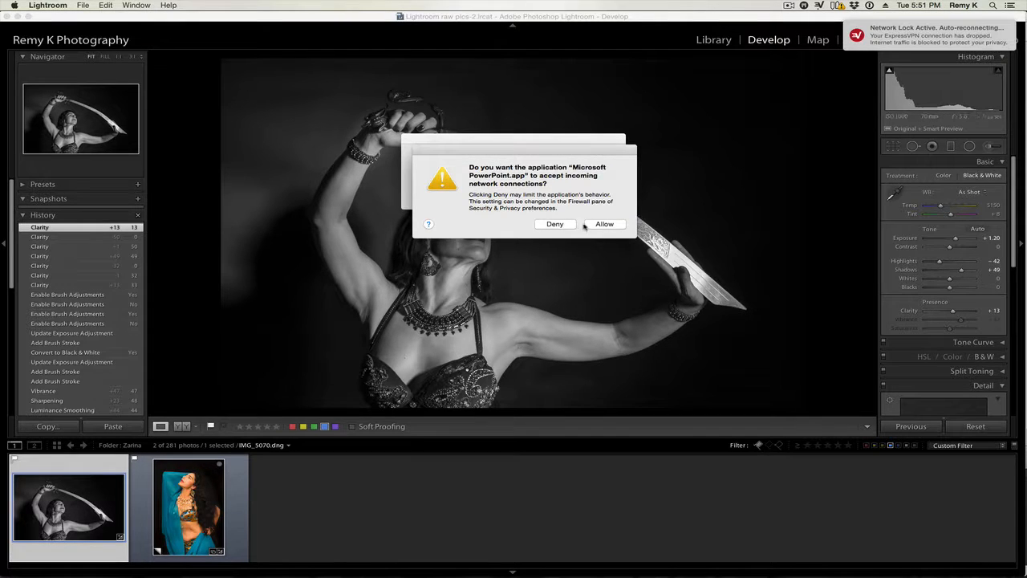
- Deny PowerPoint incoming network connections and dismiss the VPN connection alert
left_click(555, 224)
left_click(601, 198)
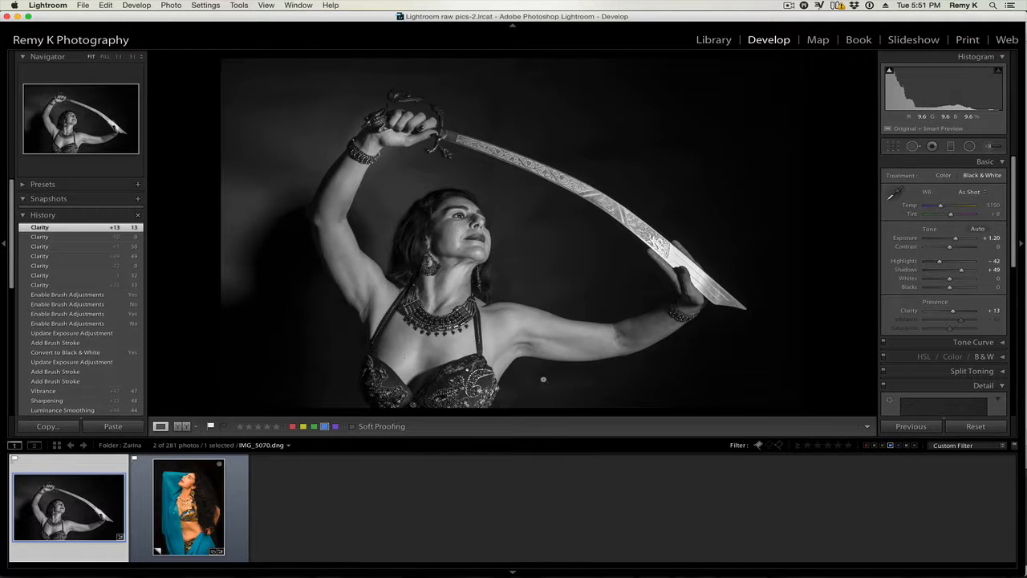
- Brush the background beneath the sword and beside the raised arm with Exposure −2.40 and brush size up to 18, dismissing the VPN alert
key("k")
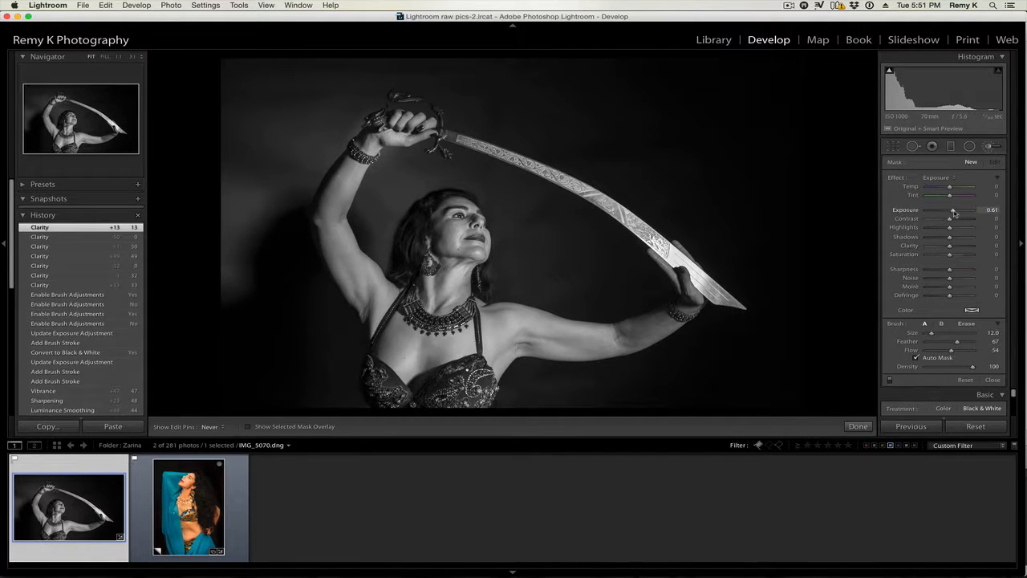
left_click_drag(953, 210, 936, 213)
mouse_move(525, 301)
left_mouse_down()
mouse_move(555, 280)
mouse_move(589, 291)
left_mouse_up()
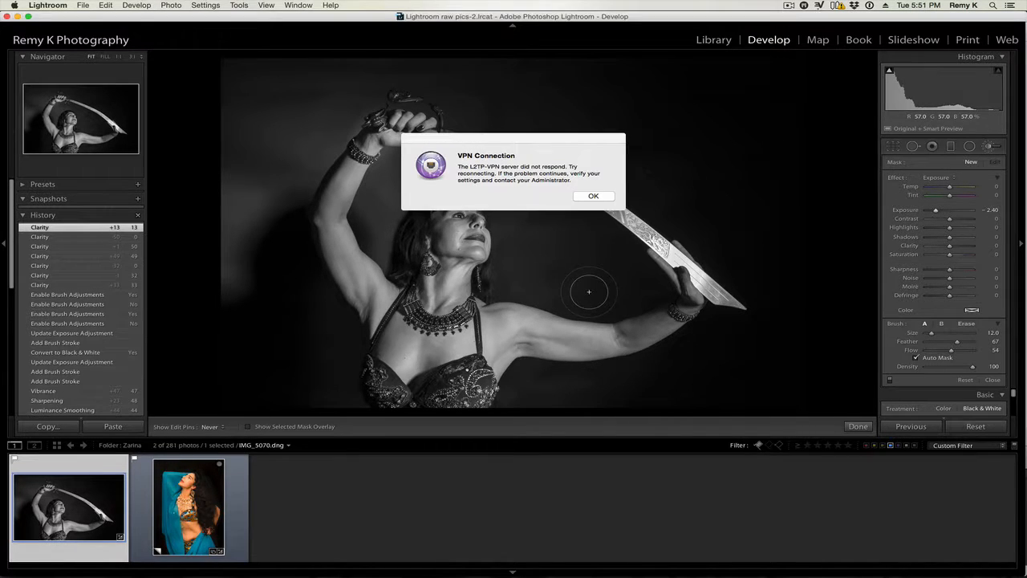
left_click(599, 197)
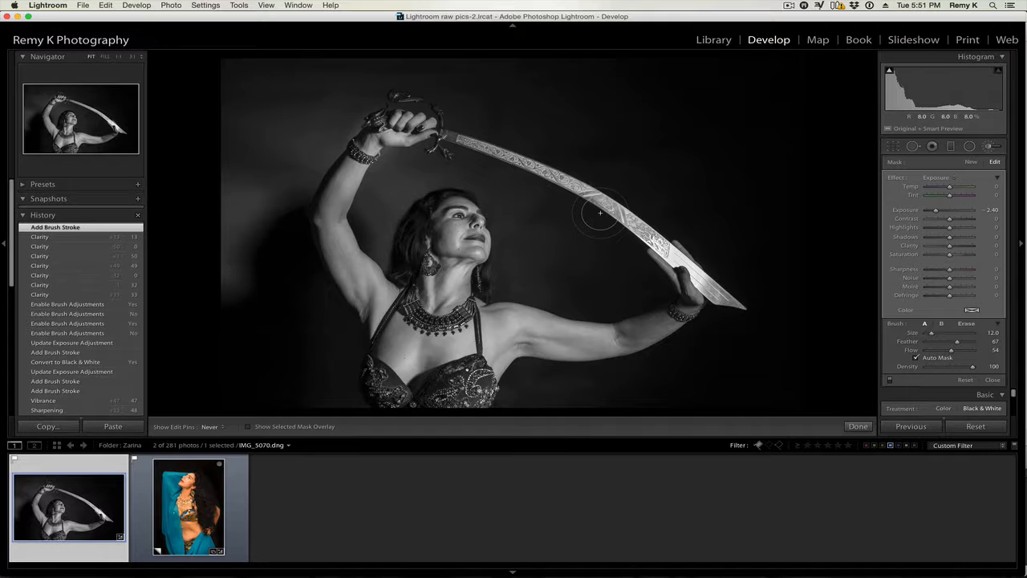
scroll(594, 219, "up", 6)
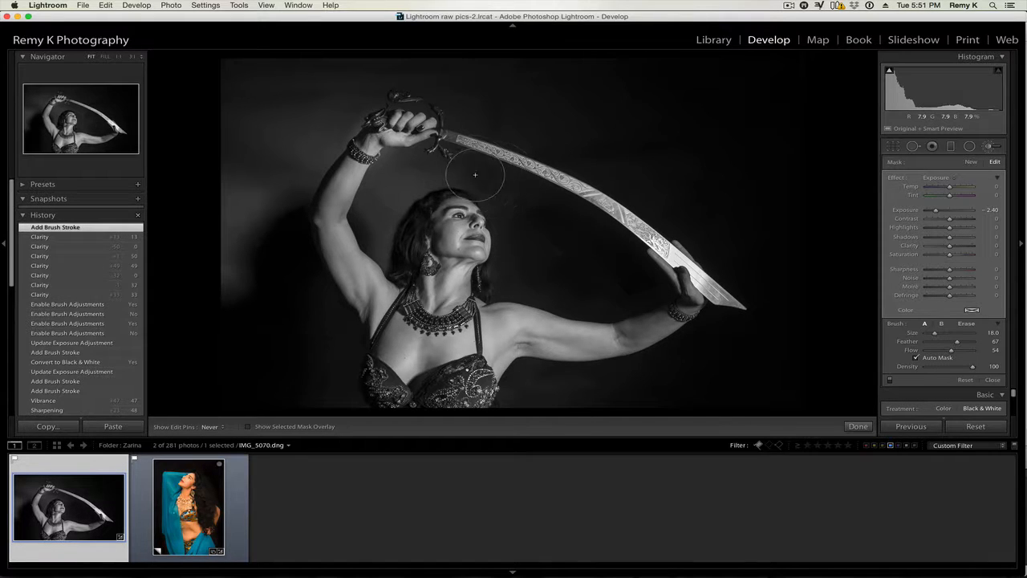
left_click(406, 168)
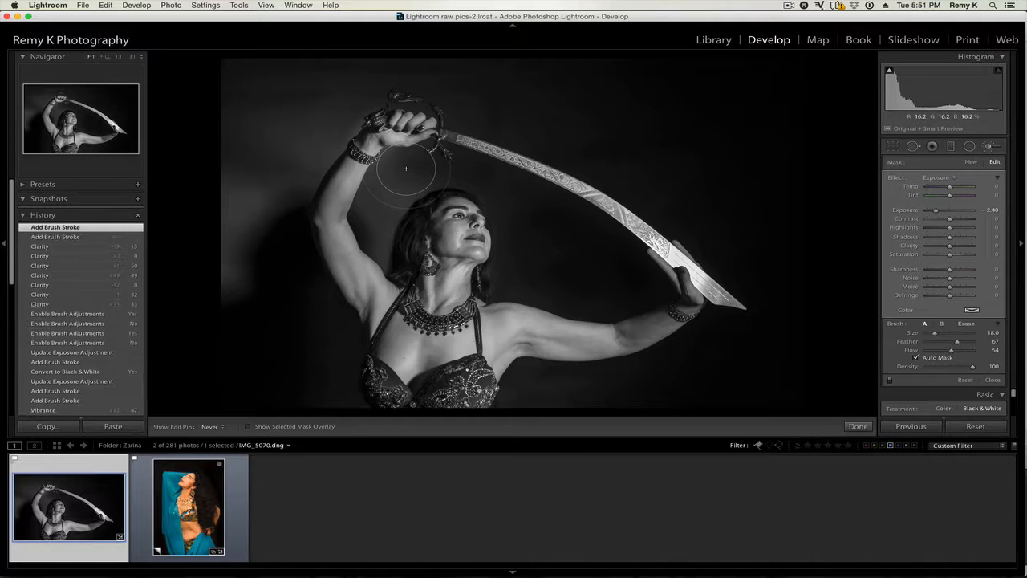
left_click(374, 222)
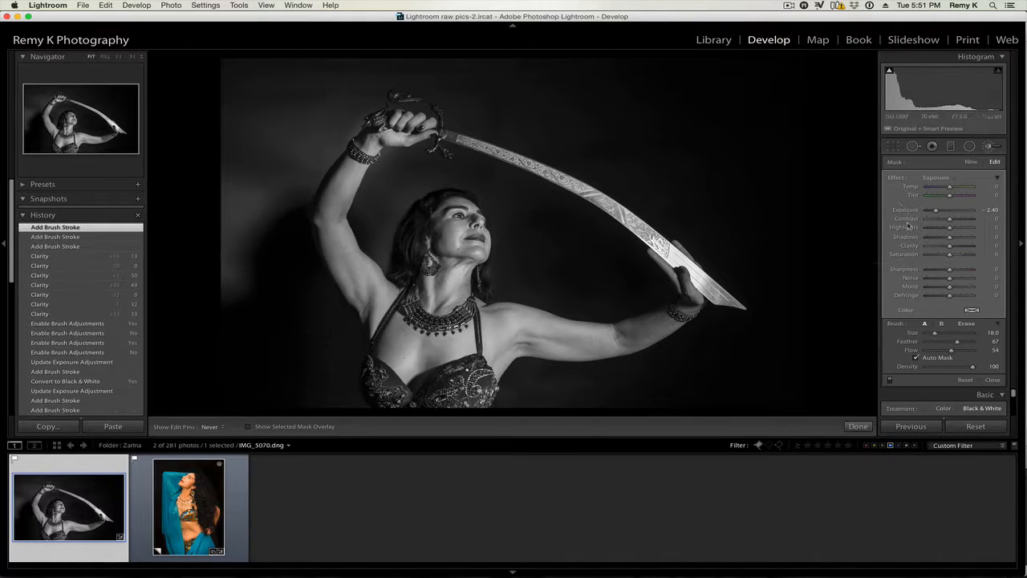
- Set the background mask's Exposure to −4.00 and paint the background above, below and around the sword, enlarging the brush to 28
left_click_drag(942, 211, 924, 211)
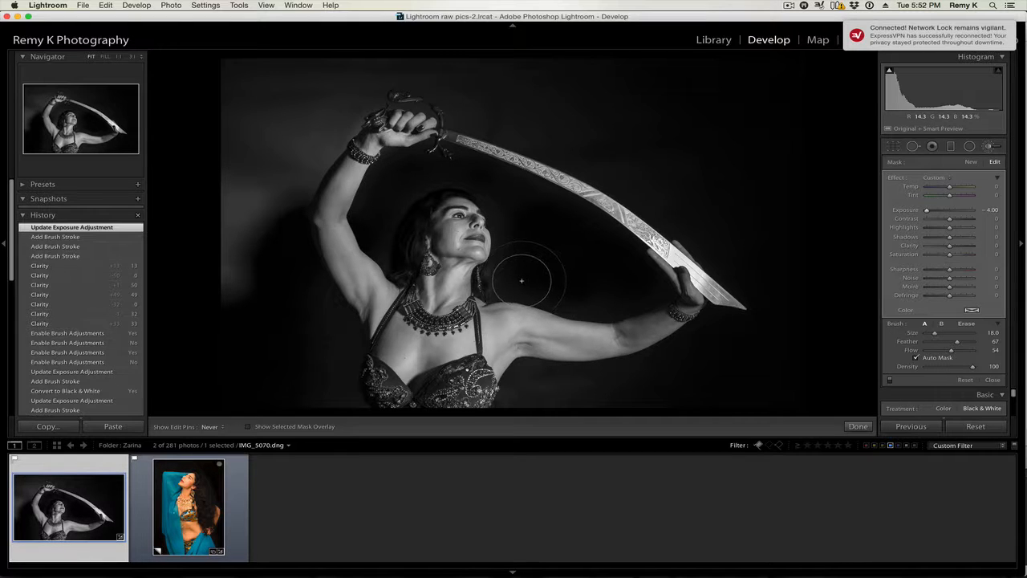
left_click_drag(524, 280, 642, 285)
mouse_move(681, 156)
left_mouse_down()
mouse_move(528, 97)
mouse_move(537, 99)
left_mouse_up()
scroll(537, 100, "up", 3)
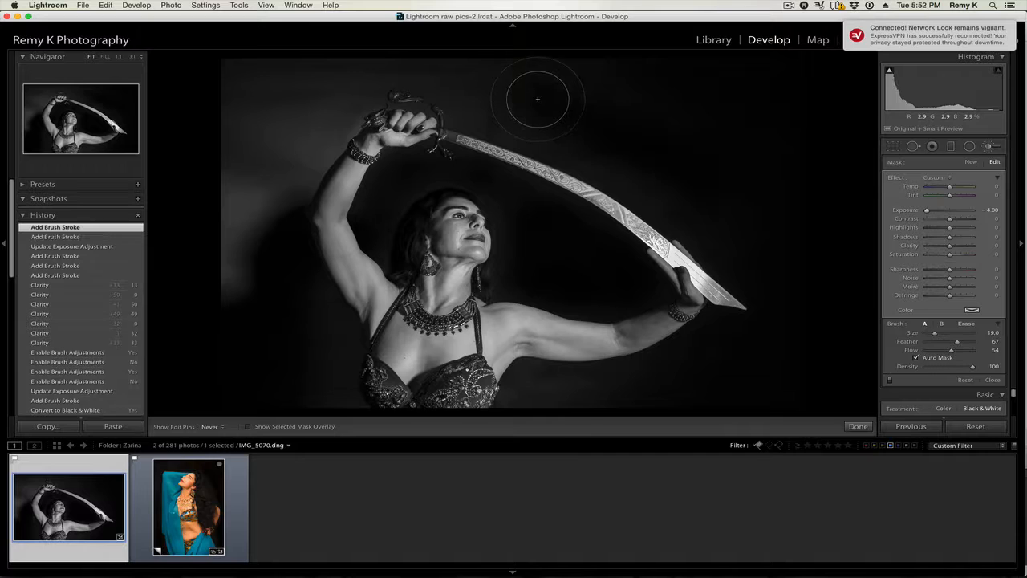
scroll(553, 100, "up", 5)
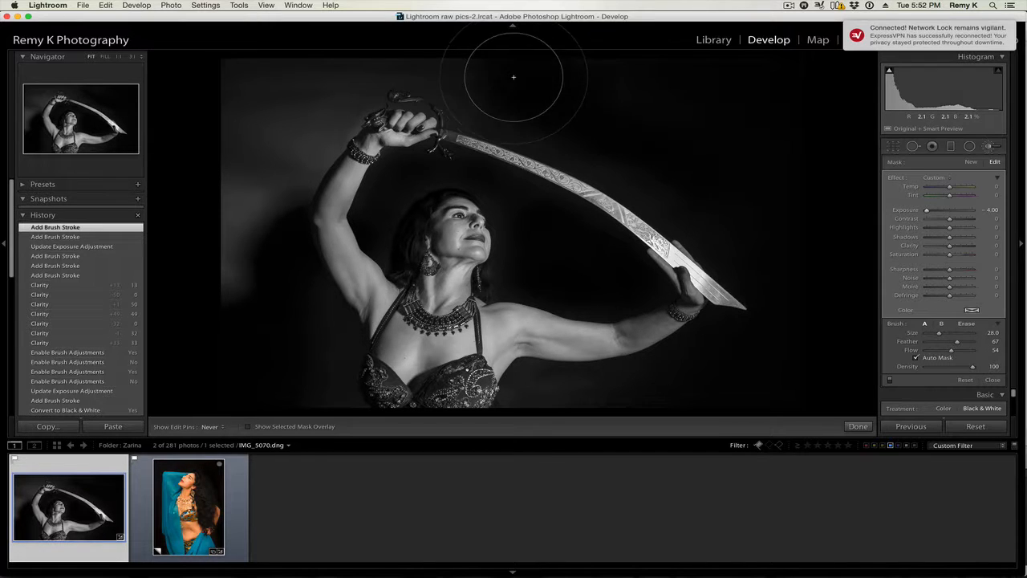
mouse_move(285, 61)
left_mouse_down()
mouse_move(317, 120)
mouse_move(412, 102)
mouse_move(245, 139)
mouse_move(304, 110)
mouse_move(321, 87)
mouse_move(293, 132)
mouse_move(291, 105)
mouse_move(280, 138)
mouse_move(291, 147)
mouse_move(285, 180)
mouse_move(235, 236)
mouse_move(218, 321)
mouse_move(236, 115)
mouse_move(286, 374)
mouse_move(304, 390)
mouse_move(556, 391)
mouse_move(562, 401)
mouse_move(542, 401)
mouse_move(573, 392)
mouse_move(594, 408)
mouse_move(529, 401)
mouse_move(811, 337)
mouse_move(772, 120)
mouse_move(617, 90)
mouse_move(840, 214)
mouse_move(848, 263)
left_mouse_up()
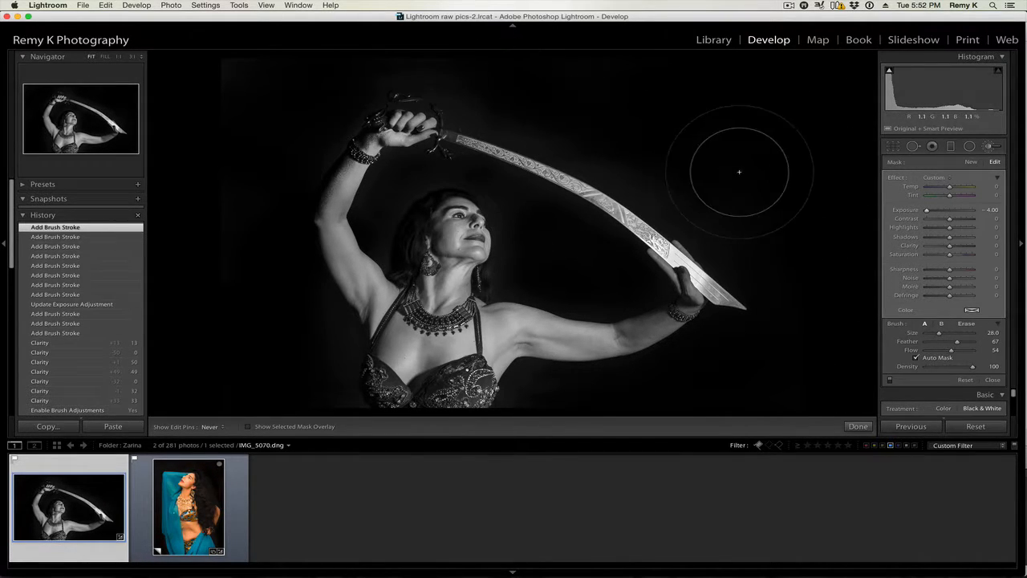
left_click_drag(776, 125, 781, 131)
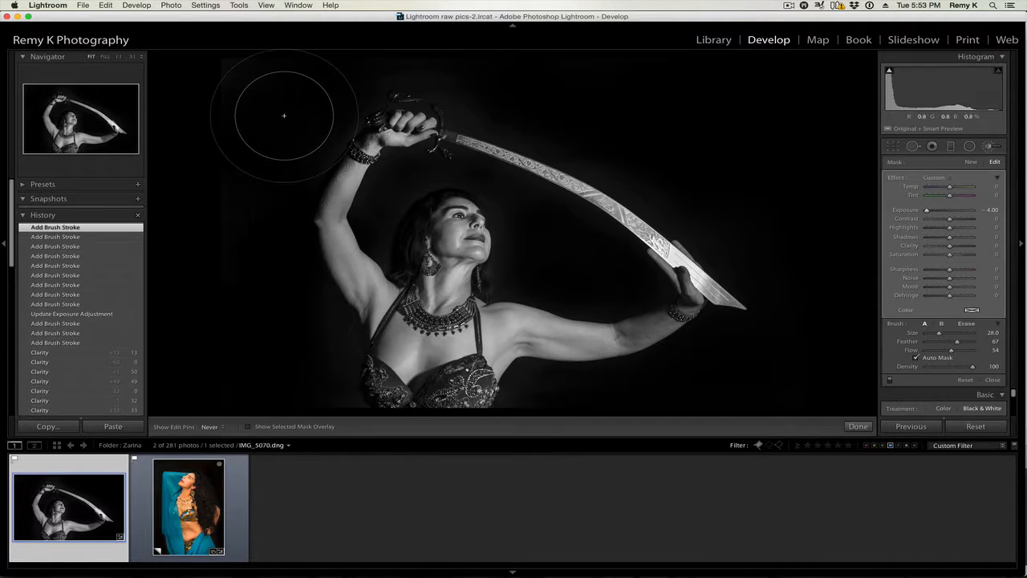
- Compare the photo with brush adjustments off and on, then undo the last two brush strokes and close the brush
left_click(889, 380)
left_click(889, 380)
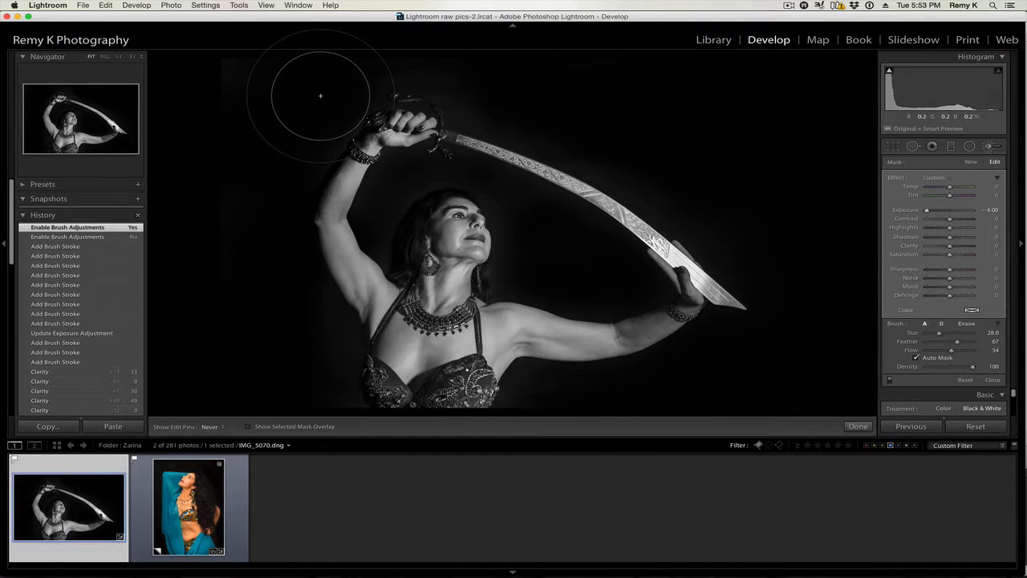
key("super+z")
key("super+z")
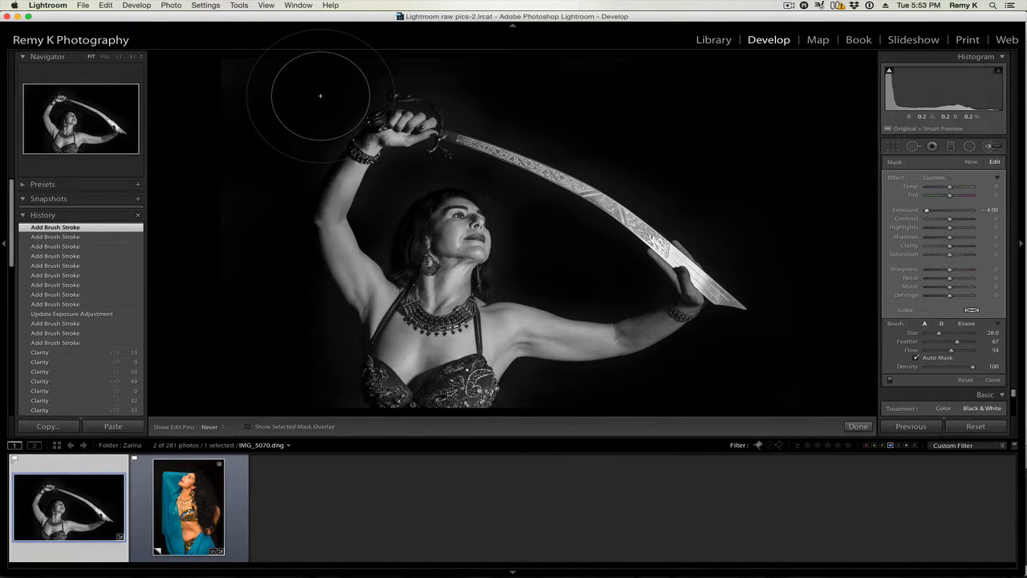
key("super+z")
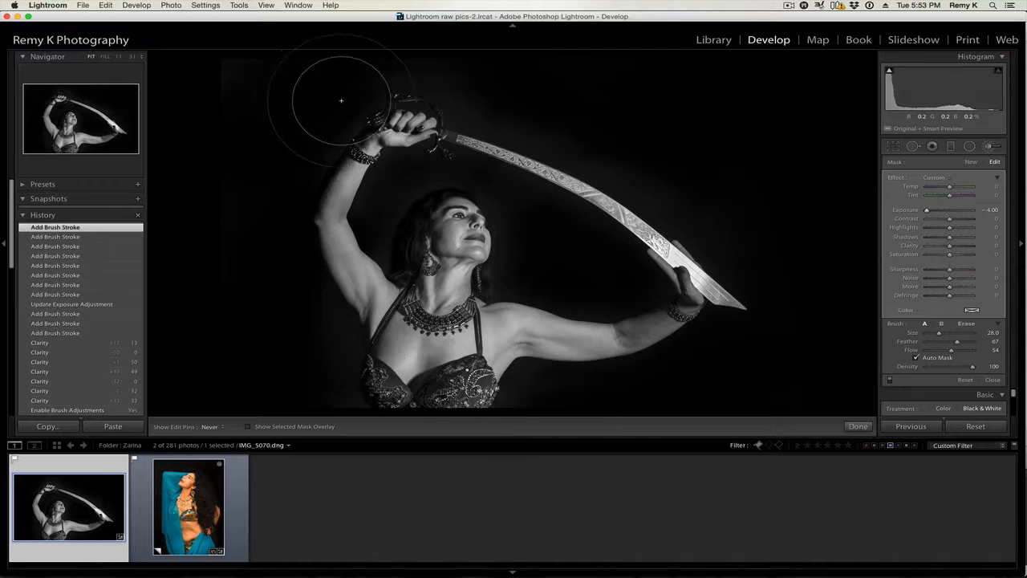
key("super+z")
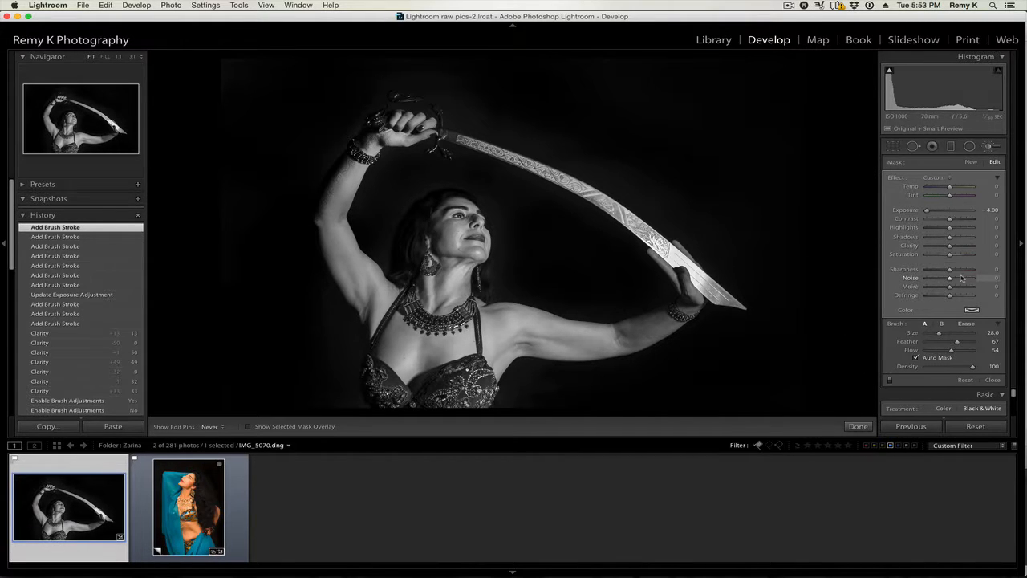
left_click(990, 147)
- Switch the sword photo's treatment back to Color and set its Saturation to −100
scroll(955, 327, "down", 1)
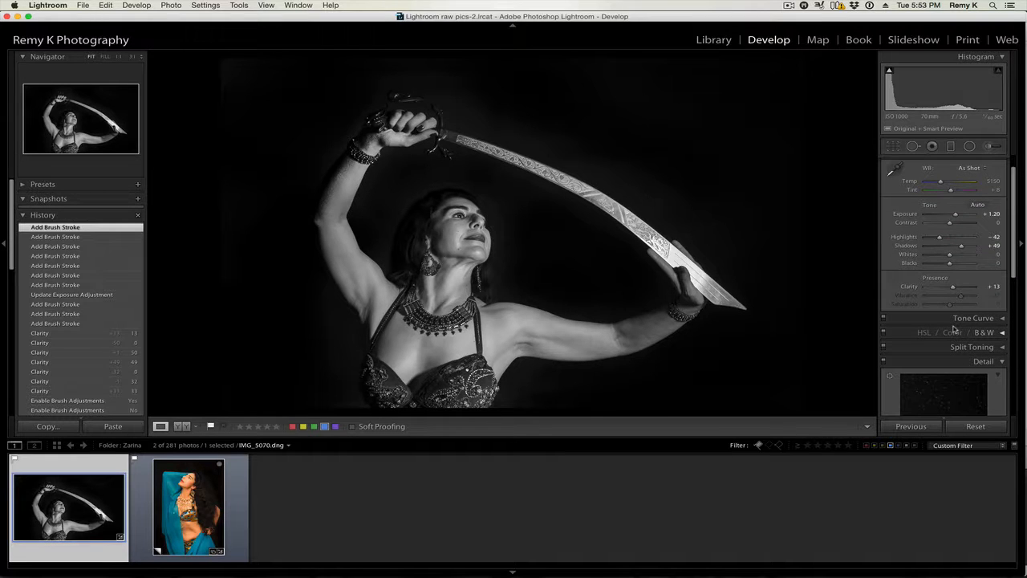
scroll(954, 329, "down", 1)
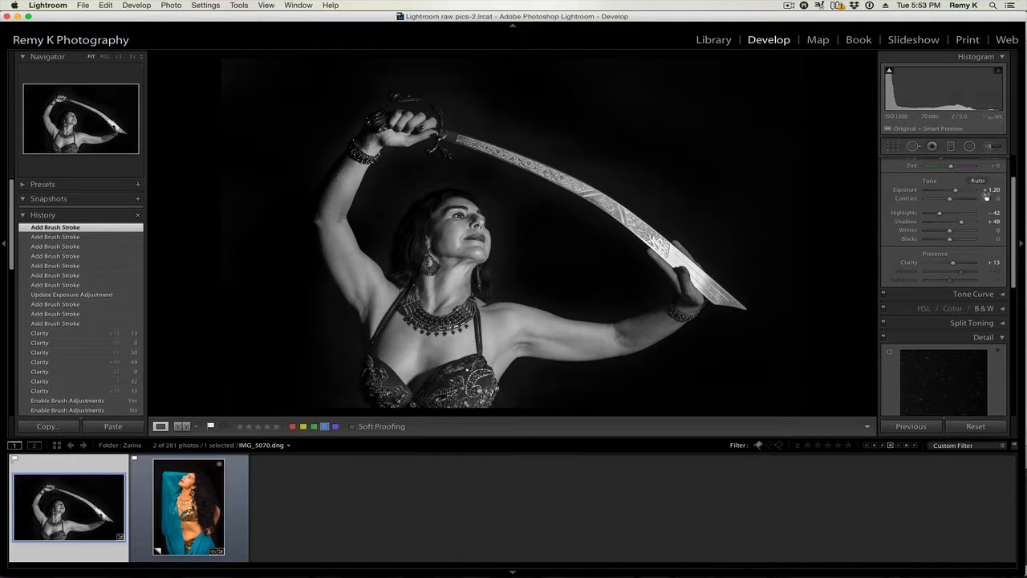
scroll(982, 204, "up", 2)
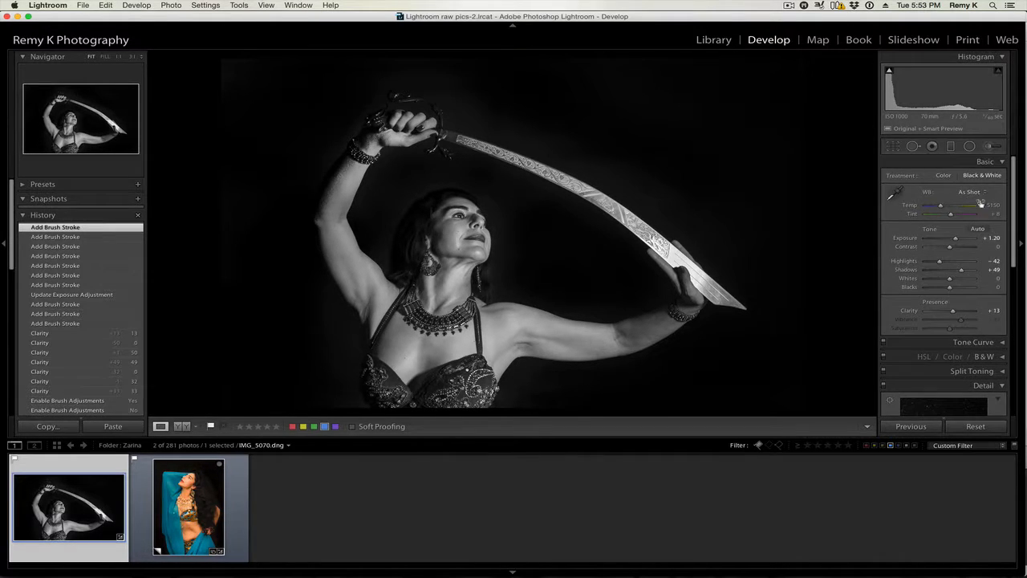
left_click(945, 176)
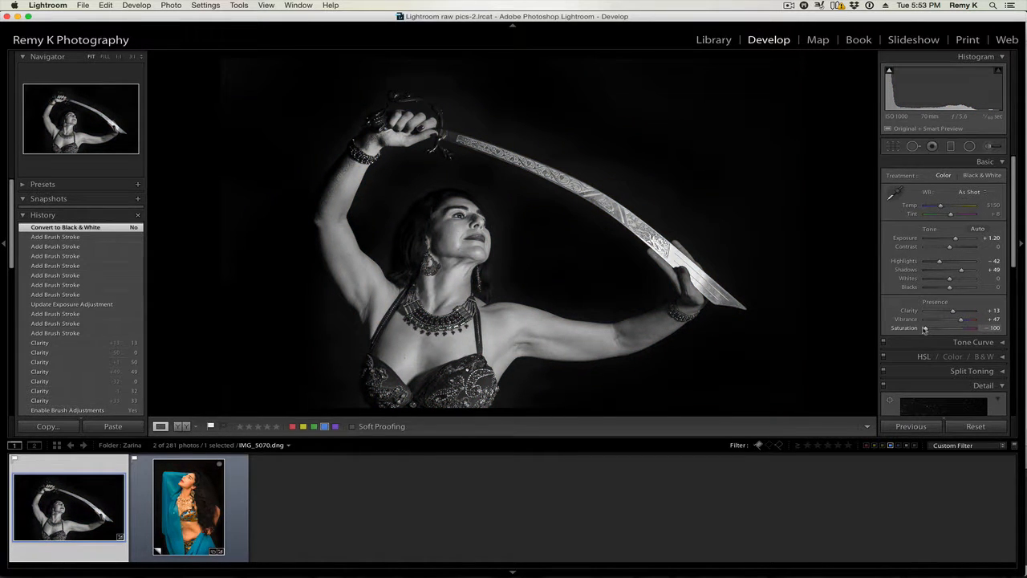
left_click_drag(924, 329, 924, 329)
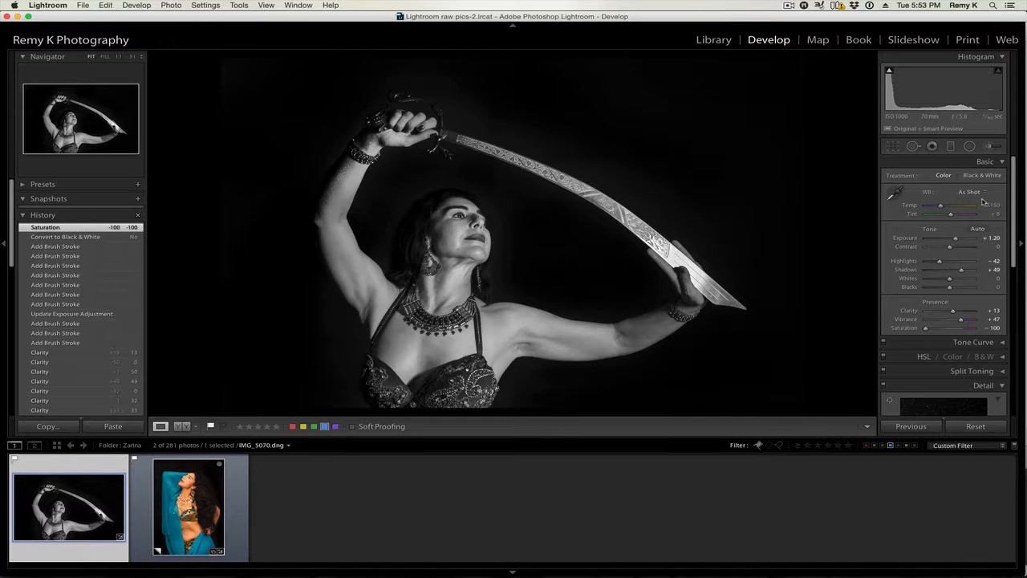
- Brush over the dancer's costume top with a new mask at Saturation 100 and brush size 13, and close the brush
key("k")
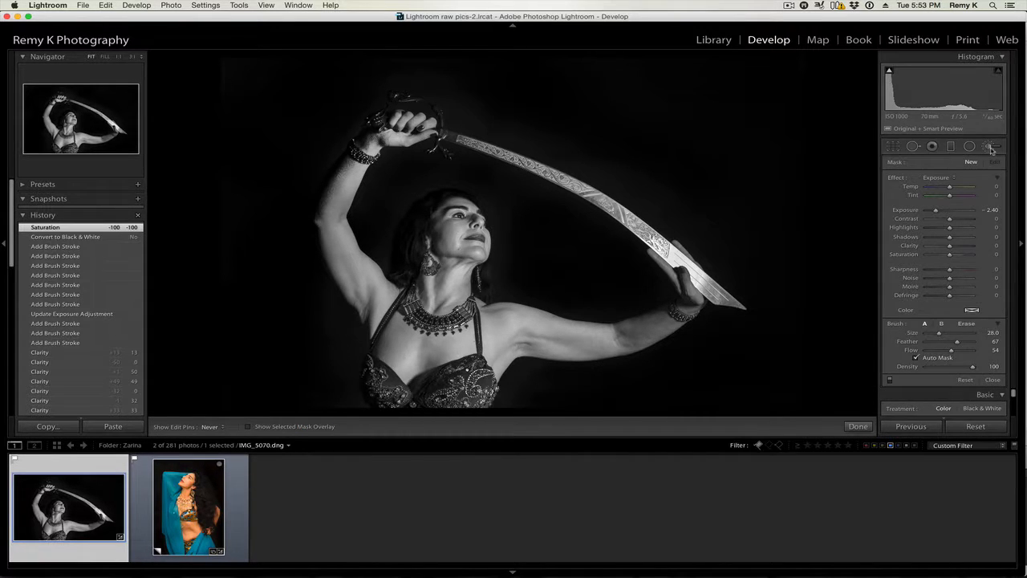
left_click(991, 148)
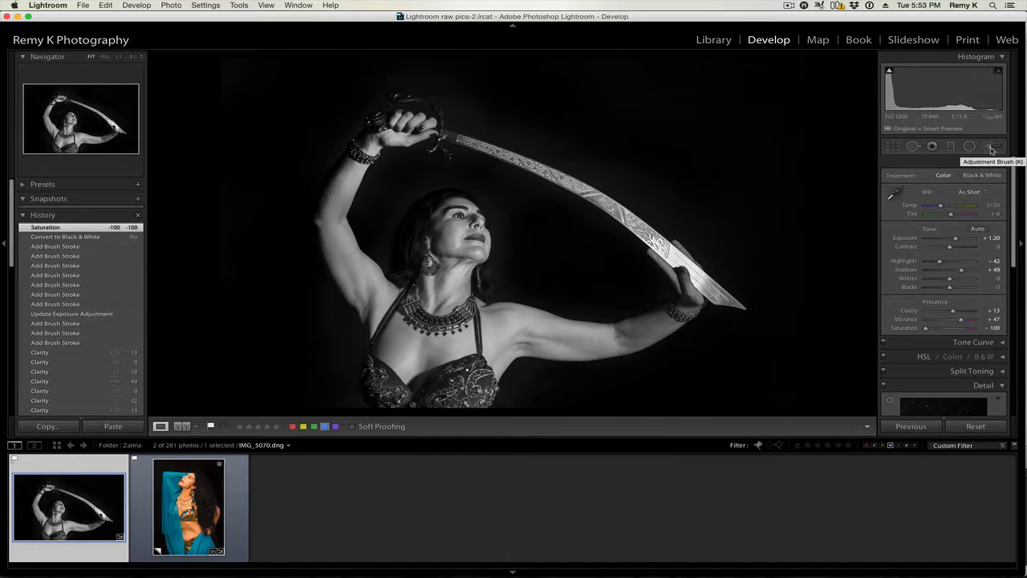
left_click(991, 147)
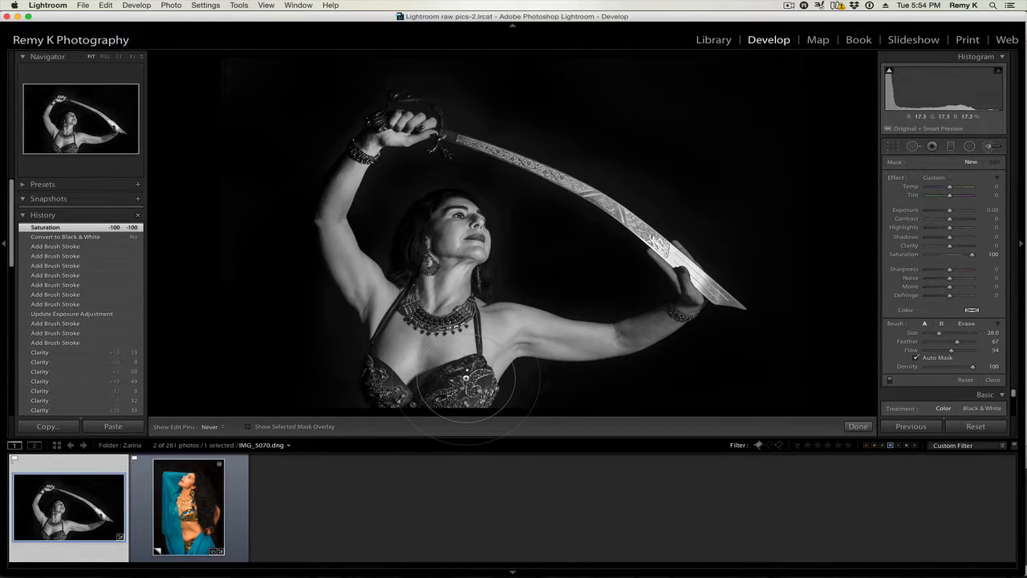
scroll(467, 382, "down", 8)
left_click(443, 394)
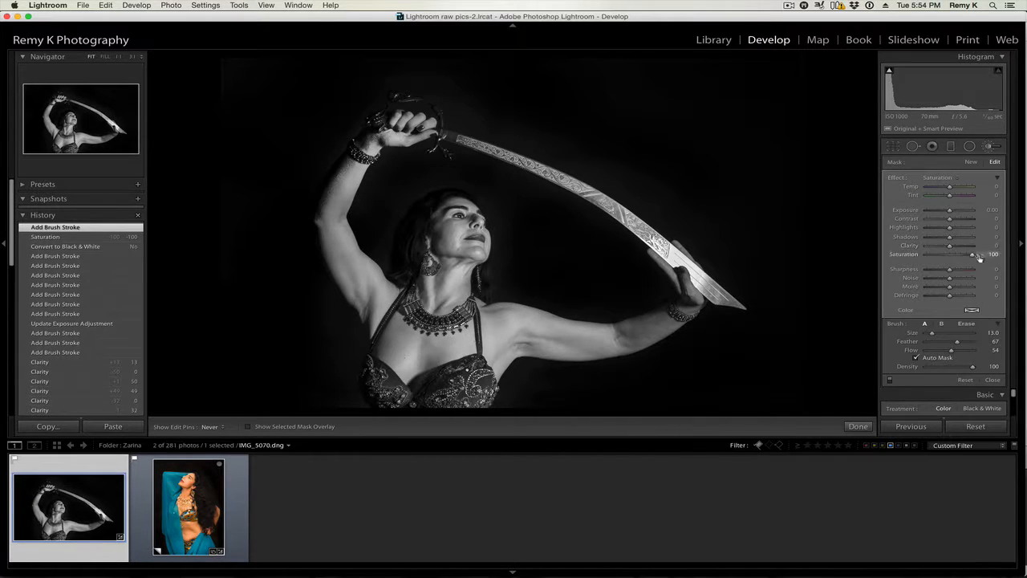
mouse_move(469, 379)
left_mouse_down()
mouse_move(390, 392)
mouse_move(399, 392)
left_mouse_up()
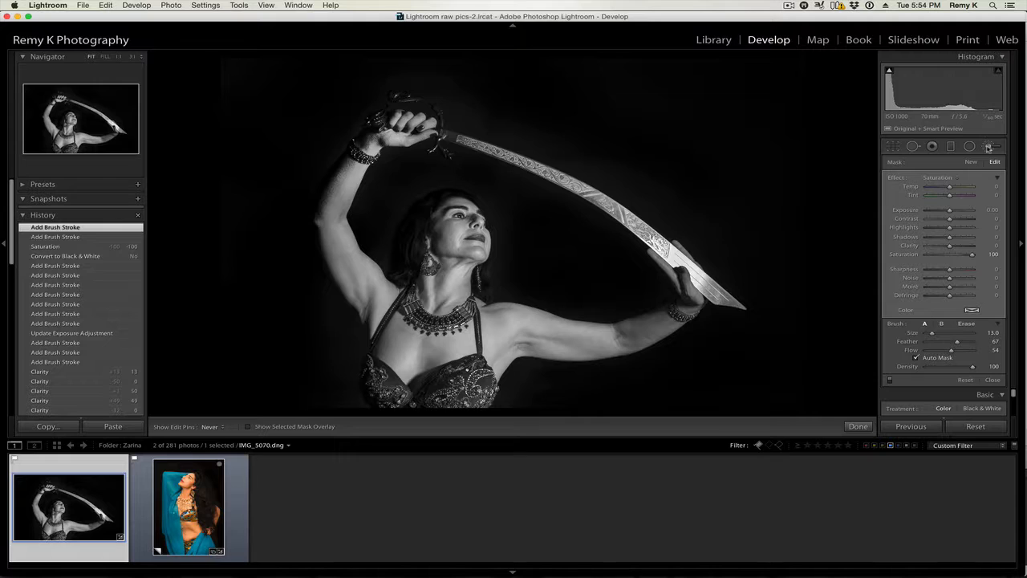
left_click(988, 148)
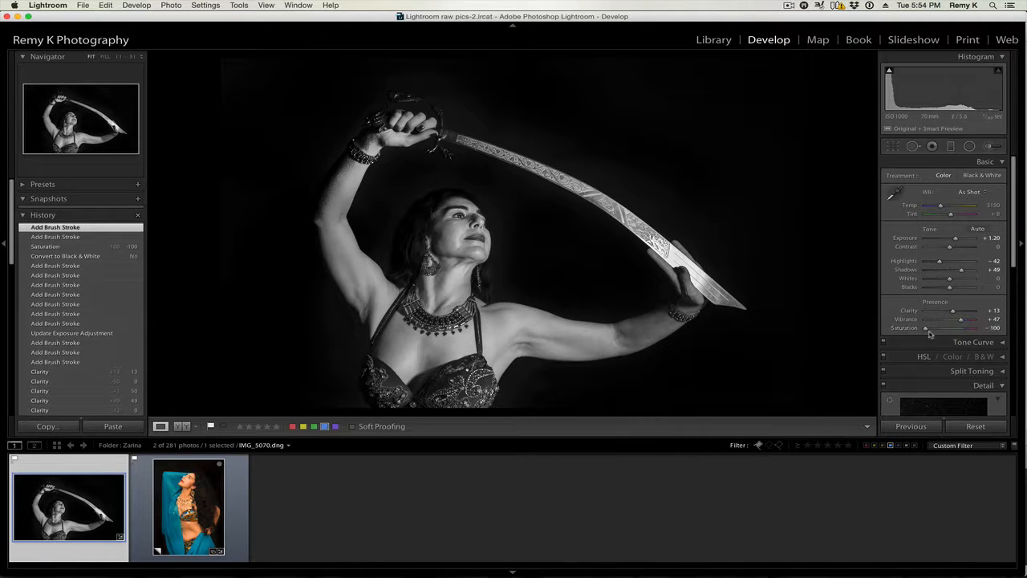
- Bring colour back to the whole sword photo by trying Saturation at +100 and setting it to 0
left_click_drag(927, 329, 974, 328)
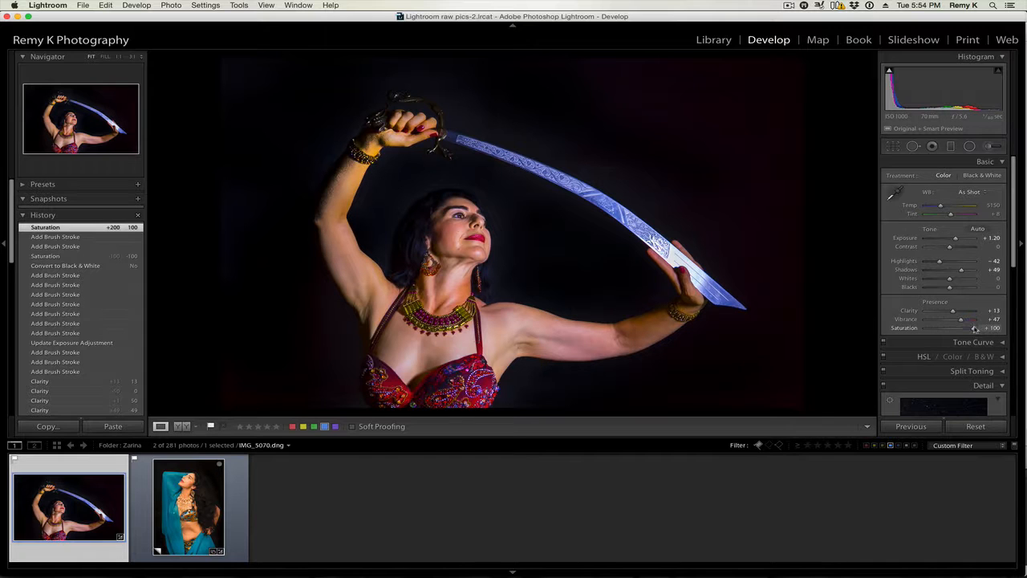
left_click_drag(949, 331, 952, 332)
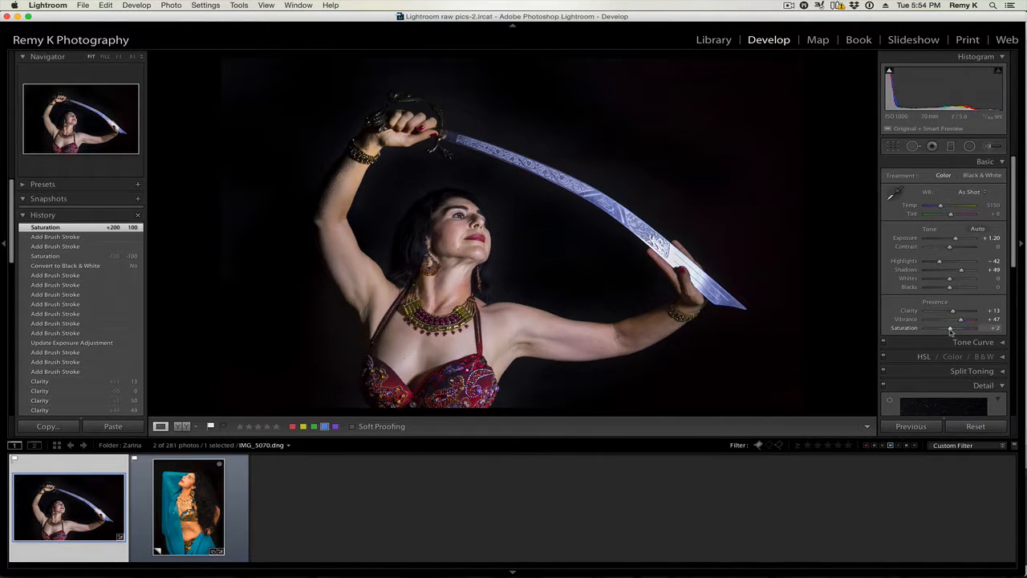
left_click_drag(950, 331, 951, 330)
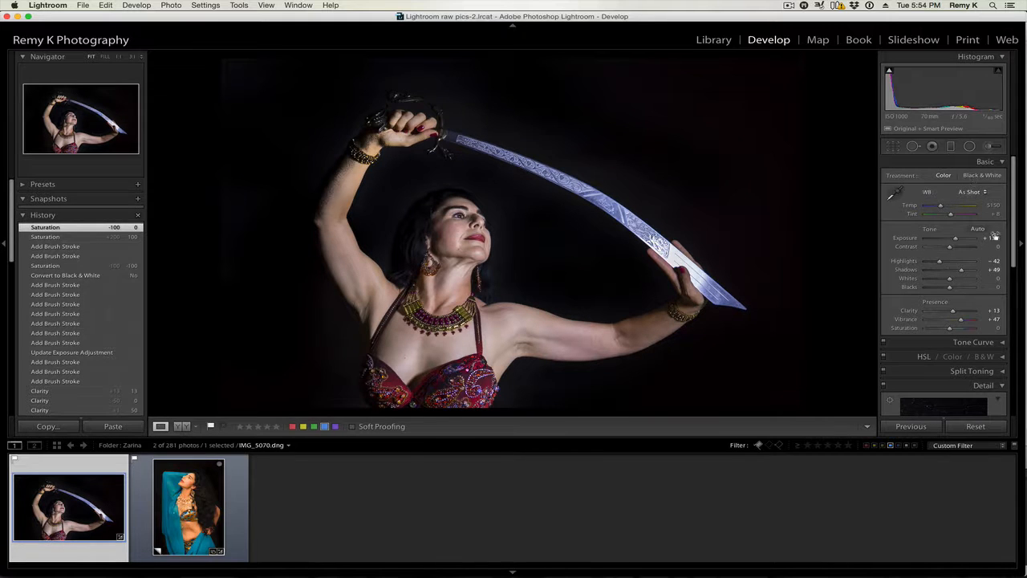
- Paint out colour along the sword, the dancer's face and her lowered arm with a new brush mask at Saturation −100, size 31
left_click(993, 146)
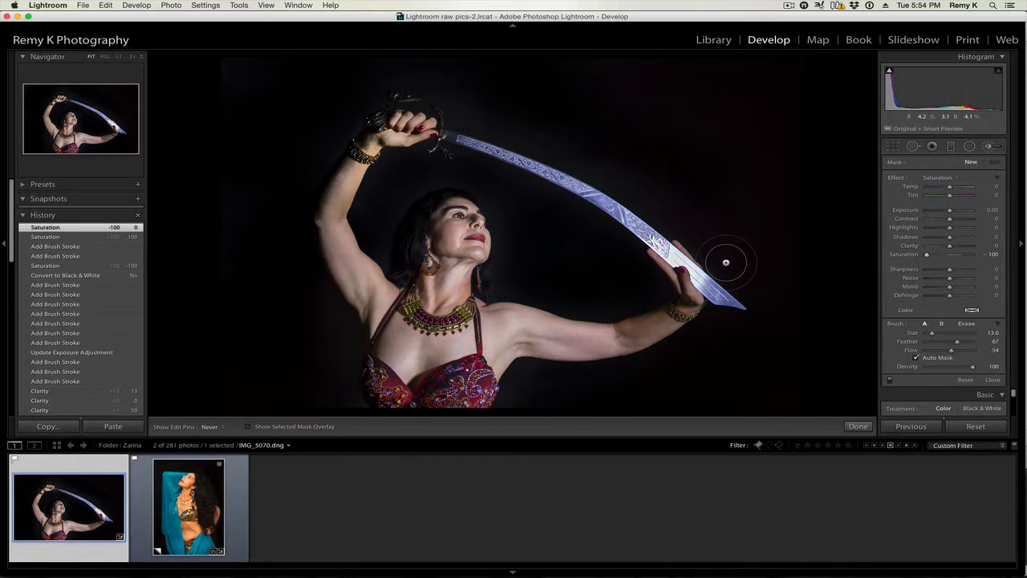
scroll(711, 309, "up", 5)
scroll(710, 314, "up", 1)
mouse_move(739, 273)
left_mouse_down()
mouse_move(691, 229)
mouse_move(684, 237)
mouse_move(622, 195)
mouse_move(615, 171)
left_mouse_up()
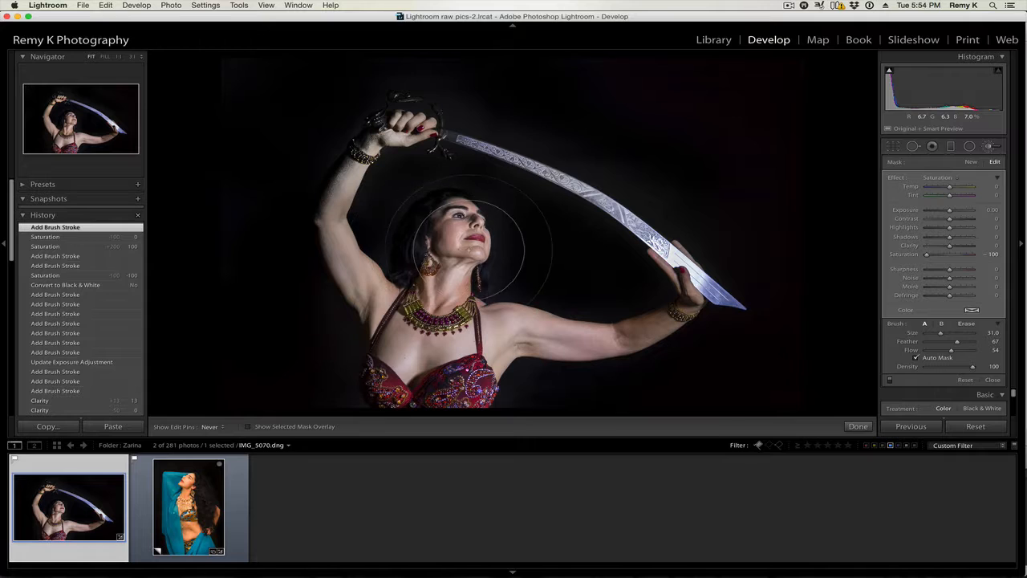
mouse_move(448, 263)
left_mouse_down()
mouse_move(450, 301)
mouse_move(454, 222)
mouse_move(423, 225)
left_mouse_up()
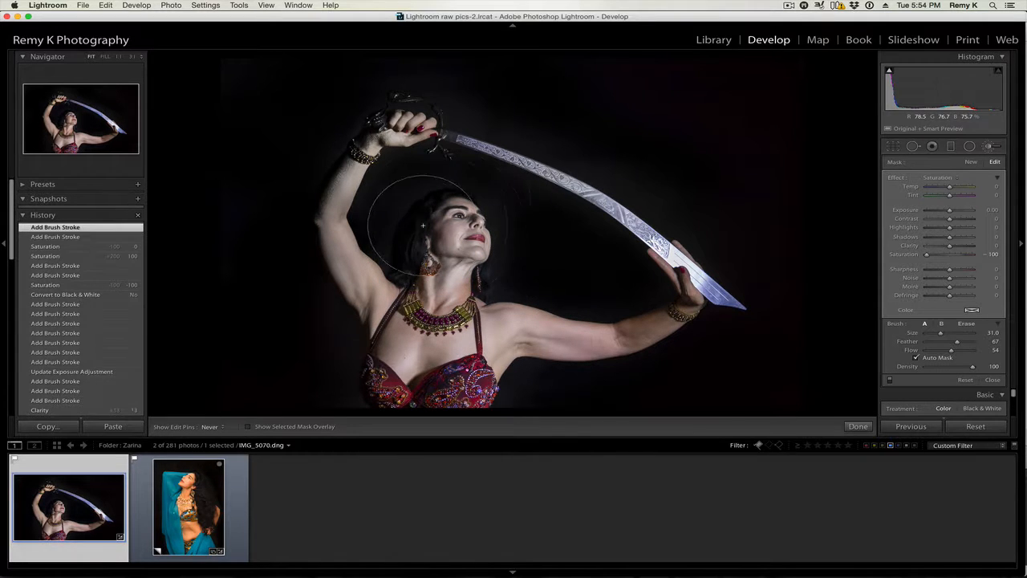
left_click(542, 331)
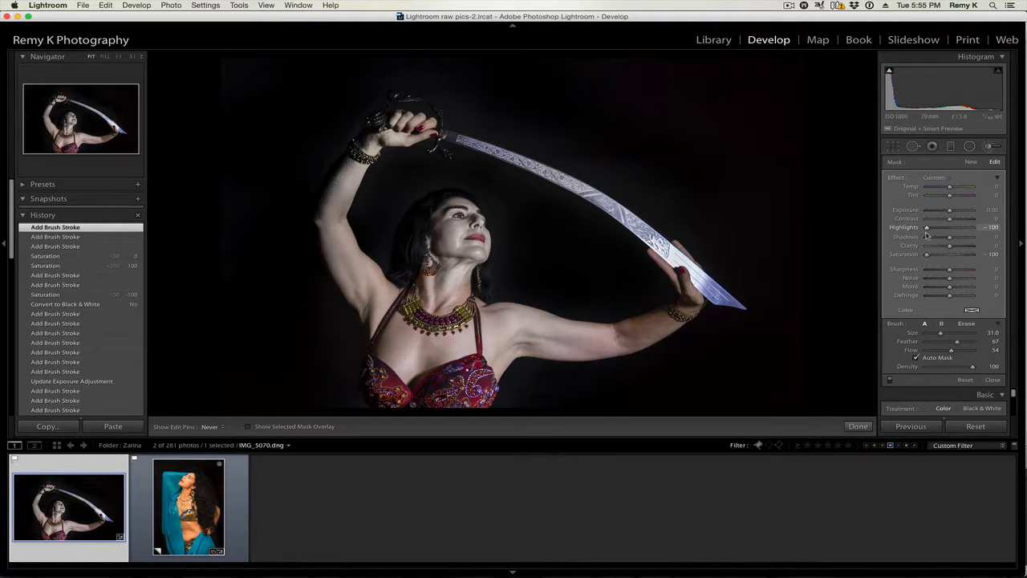
- Try the mask's Highlights at −100 while brushing the lowered forearm and the area beside the face, and set Highlights back to 0
mouse_move(651, 308)
left_mouse_down()
mouse_move(668, 273)
mouse_move(687, 297)
left_mouse_up()
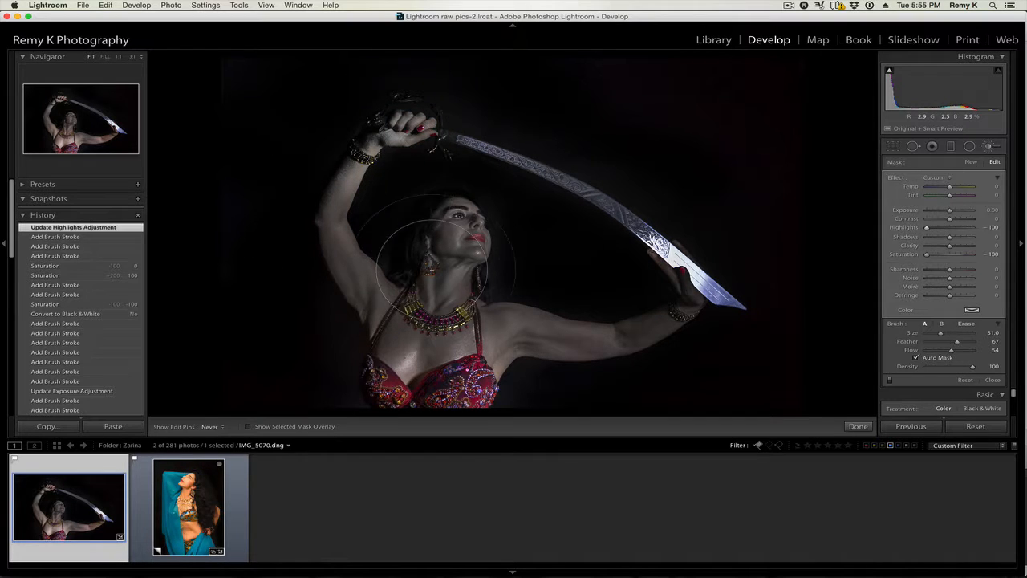
left_click(405, 254)
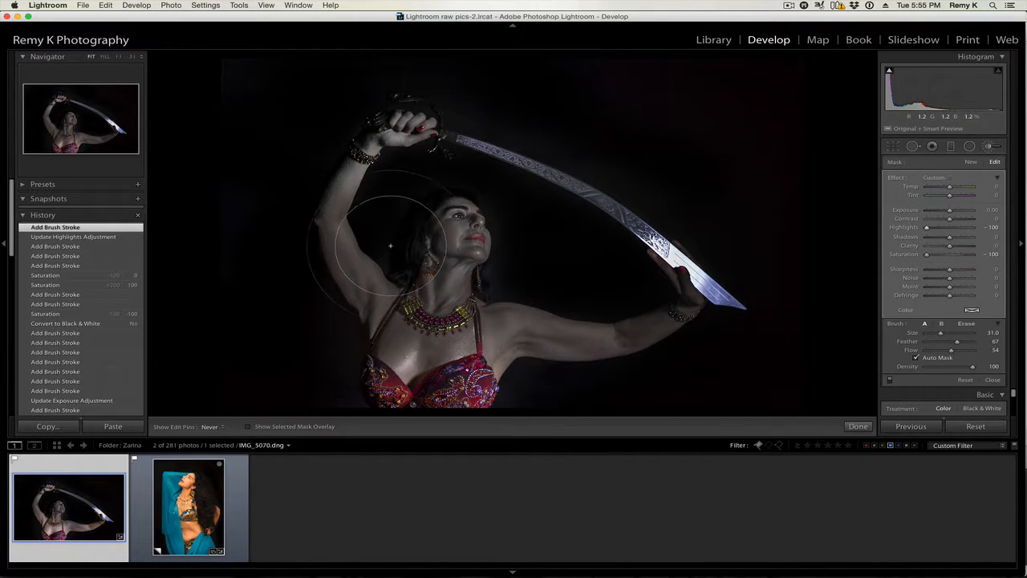
left_click(390, 245)
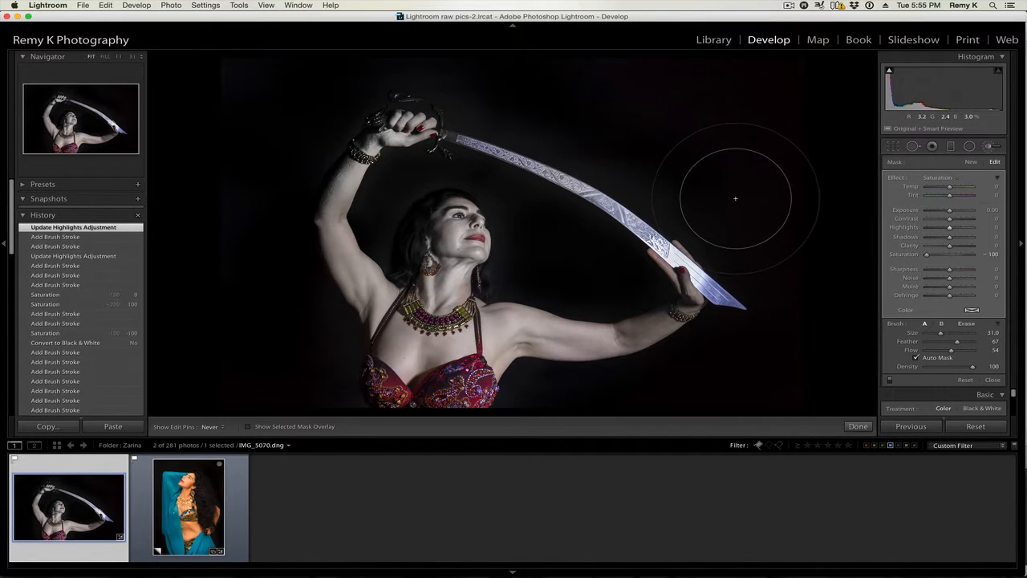
- Desaturate the dancer's chest at brush size 30, and her shoulder and raised arm at size 16
key("[")
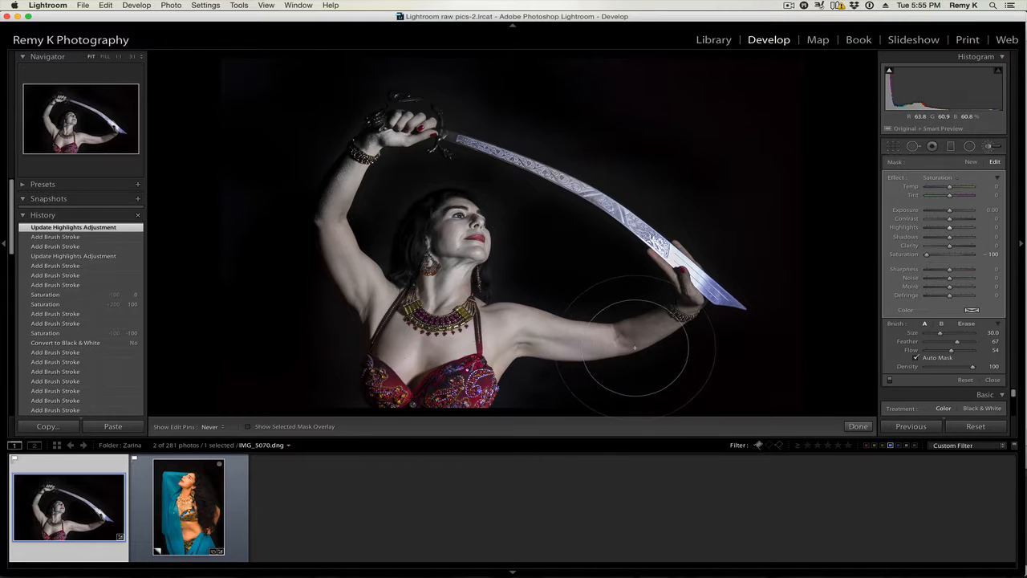
scroll(400, 341, "down", 4)
left_click(401, 350)
left_click(409, 365)
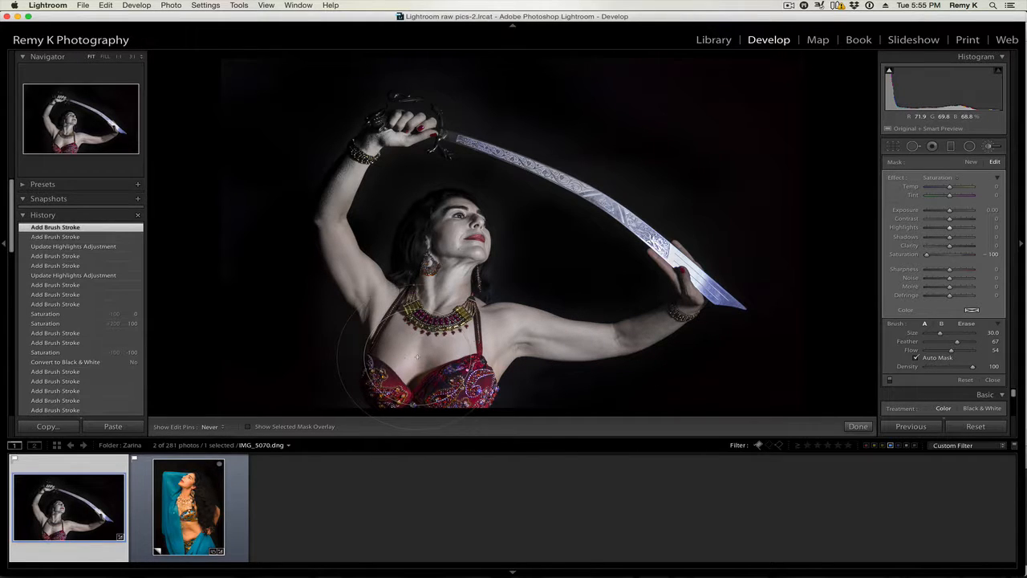
scroll(417, 357, "down", 3)
left_click(360, 317)
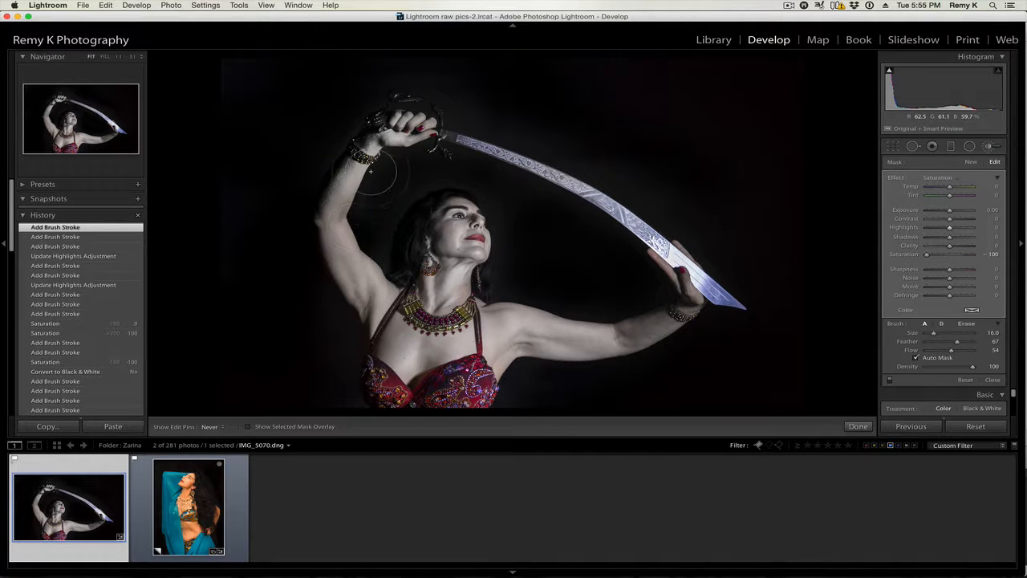
left_click(360, 197)
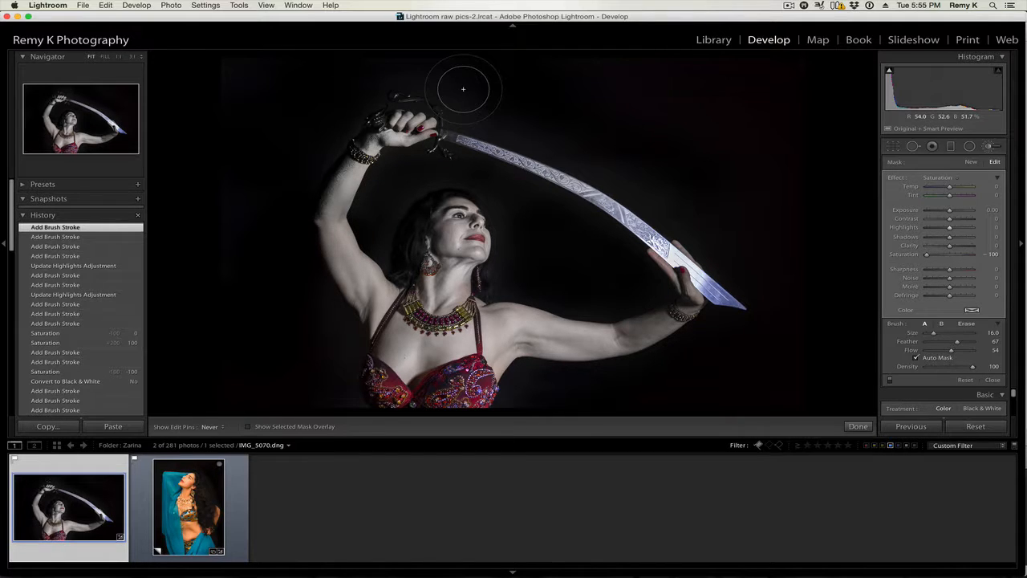
- Brush the desaturation over the dancer's face and the side of her neck at brush size 12
left_click(439, 227)
scroll(435, 226, "down", 4)
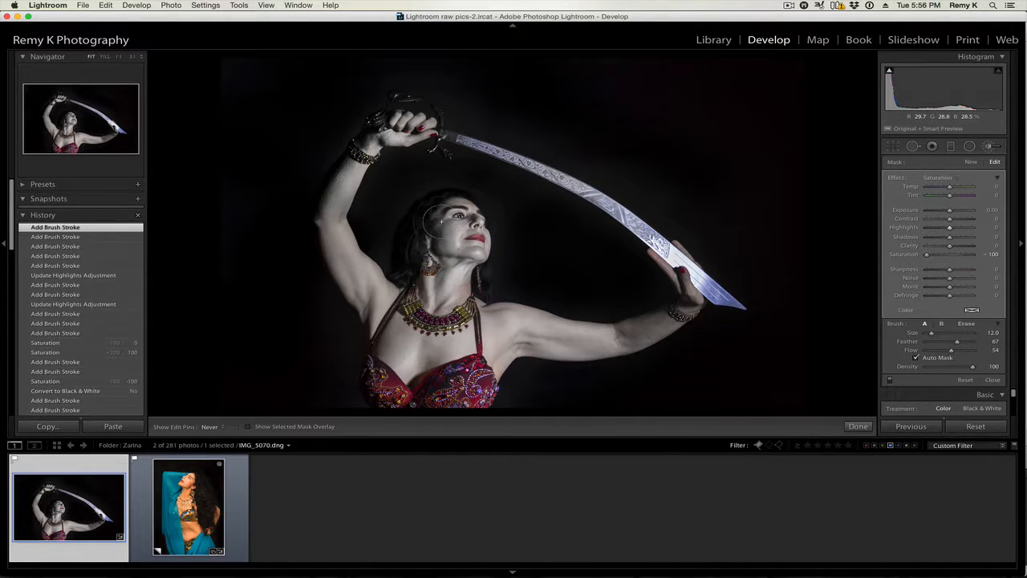
left_click_drag(485, 269, 479, 295)
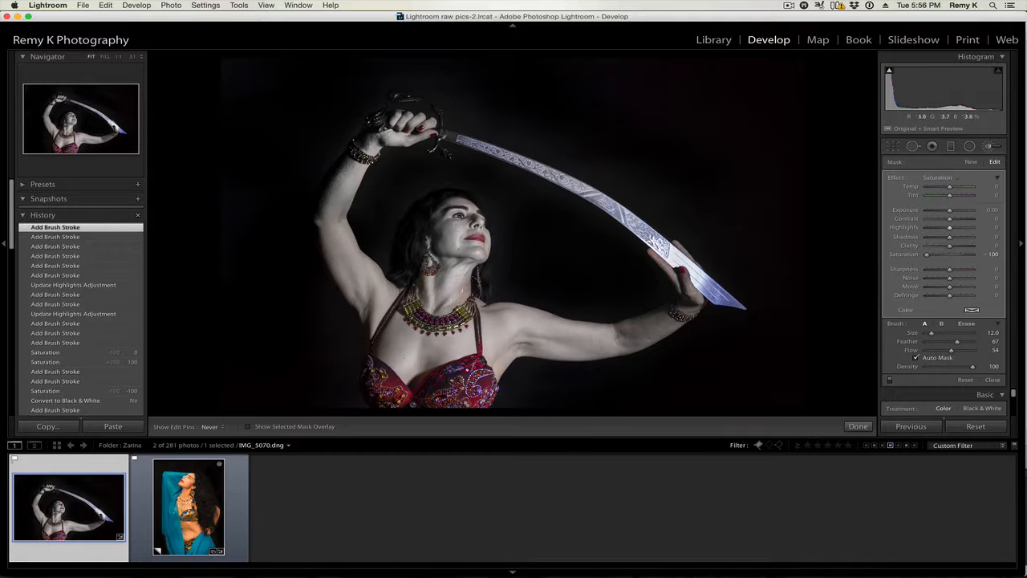
left_click(463, 295)
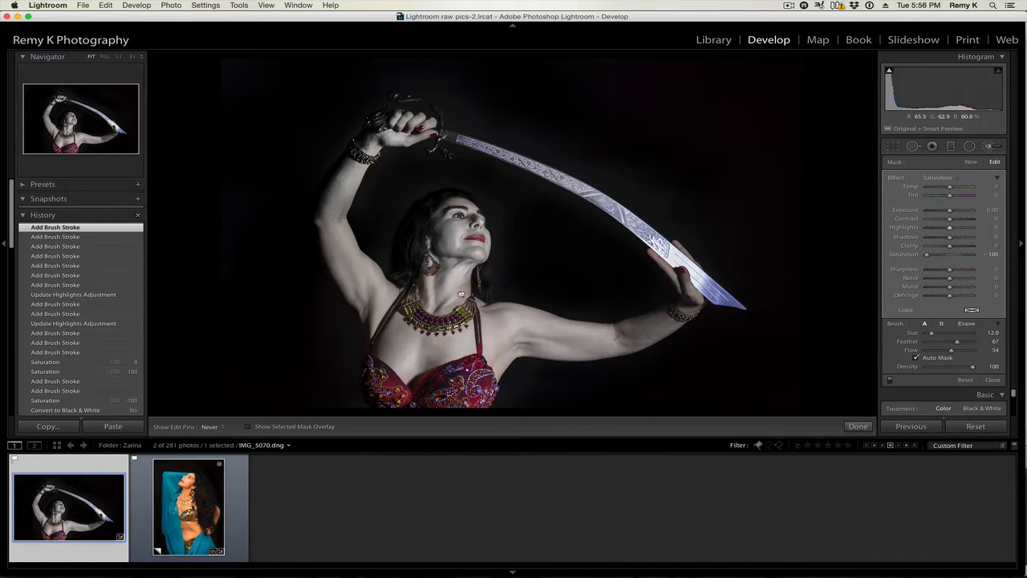
- Remove the remaining skin colour from the neck and shoulder in close-up, raising the brush size from 12 to 19
key("z")
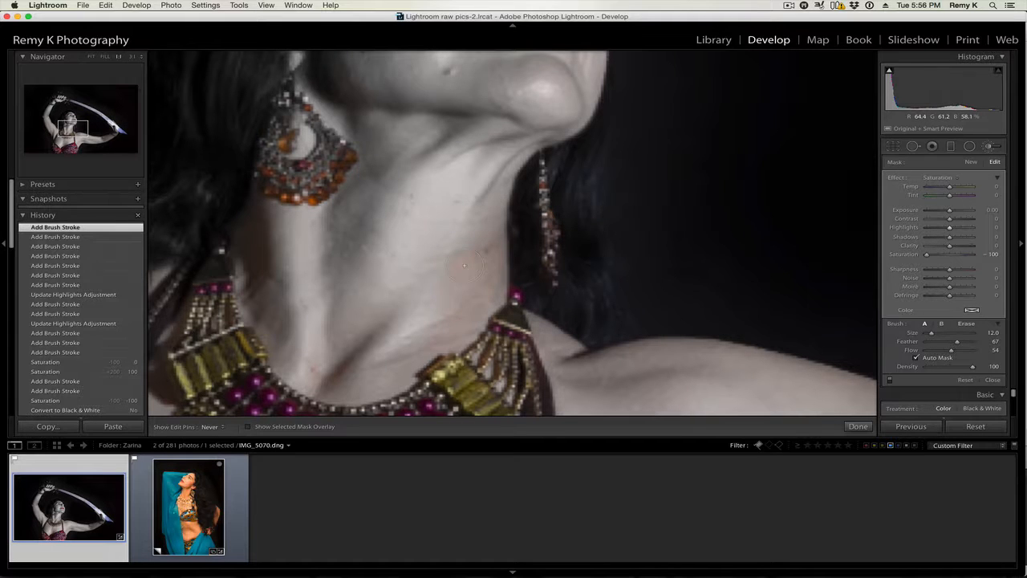
left_click(463, 265)
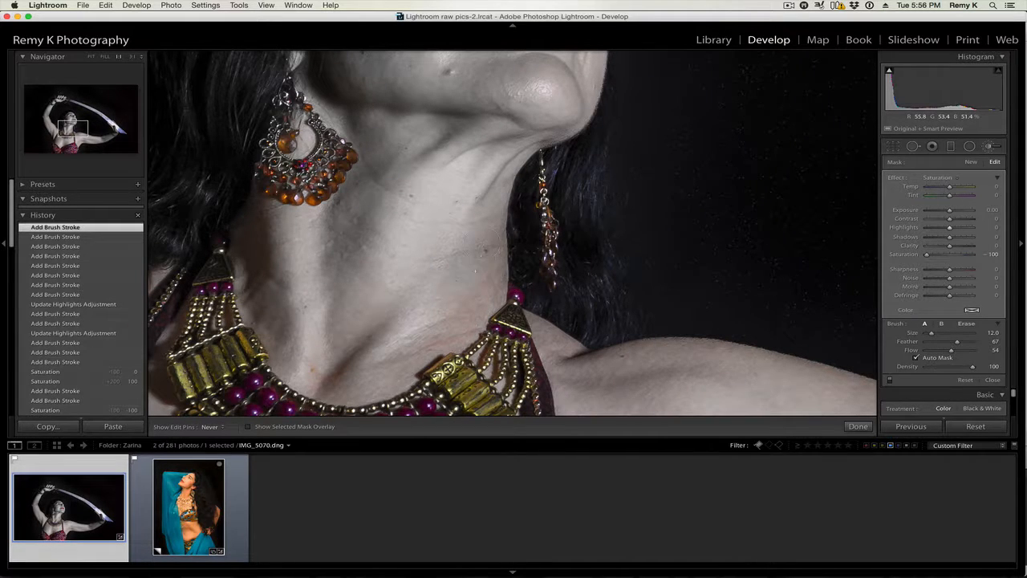
key("bracketright")
left_click(483, 267)
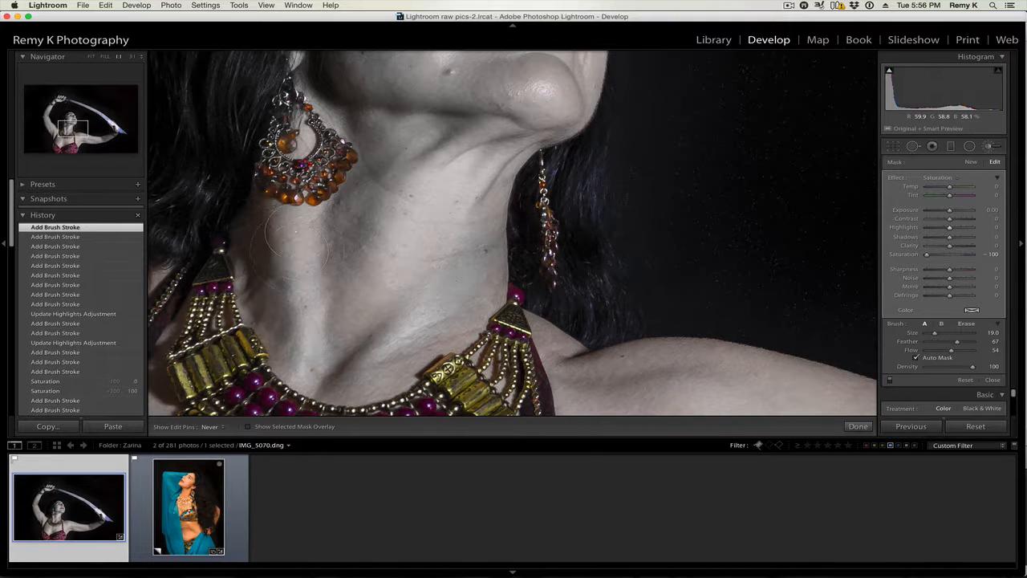
left_click_drag(534, 317, 586, 337)
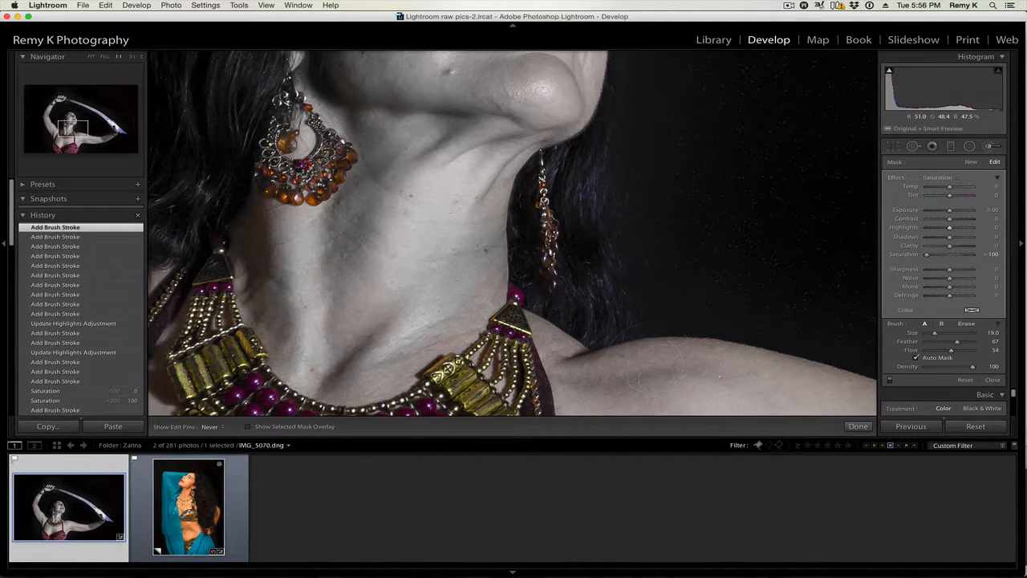
left_click_drag(654, 363, 739, 360)
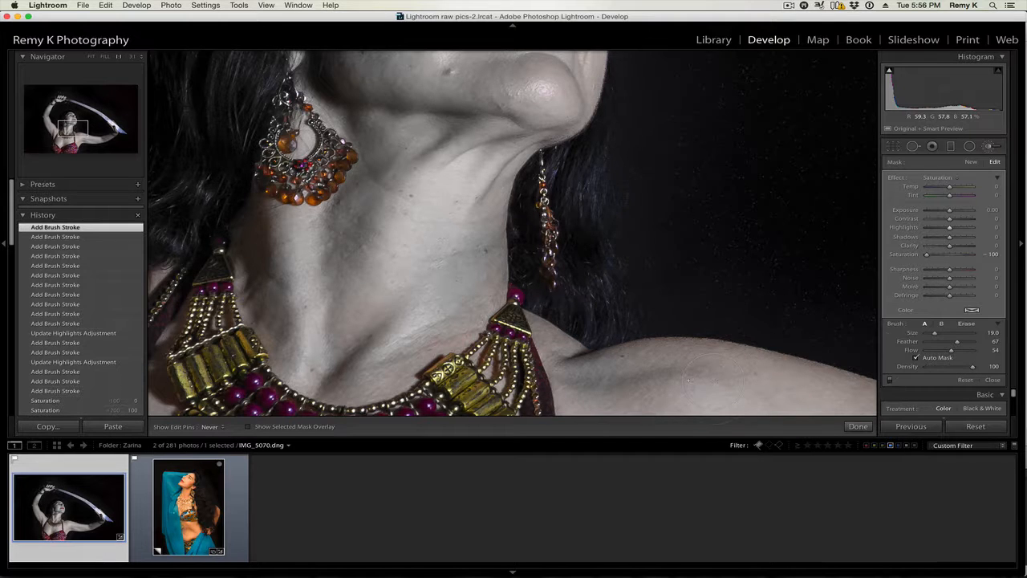
mouse_move(688, 380)
left_mouse_down()
mouse_move(760, 353)
mouse_move(662, 334)
mouse_move(627, 358)
left_mouse_up()
key("space")
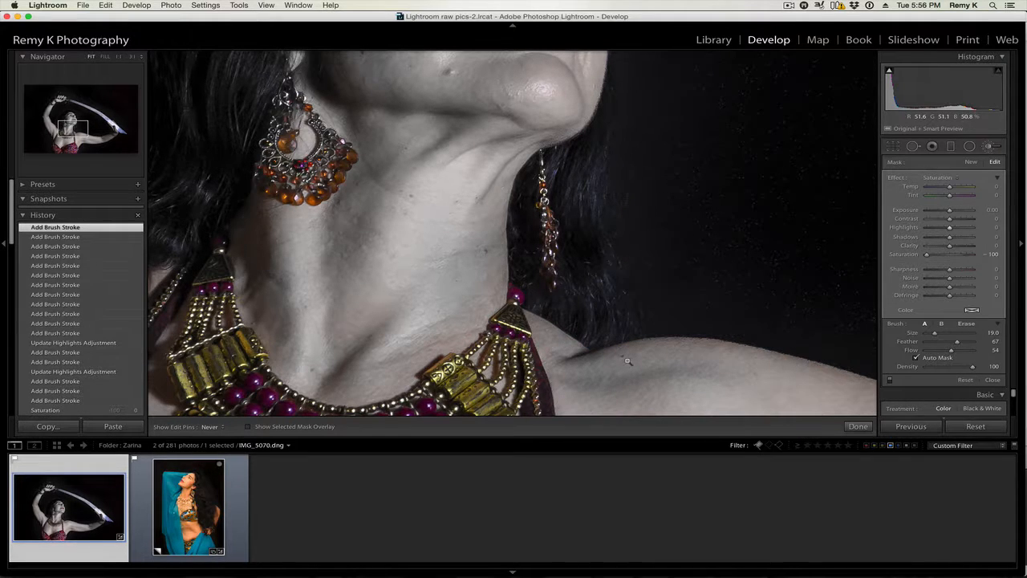
left_click(627, 361)
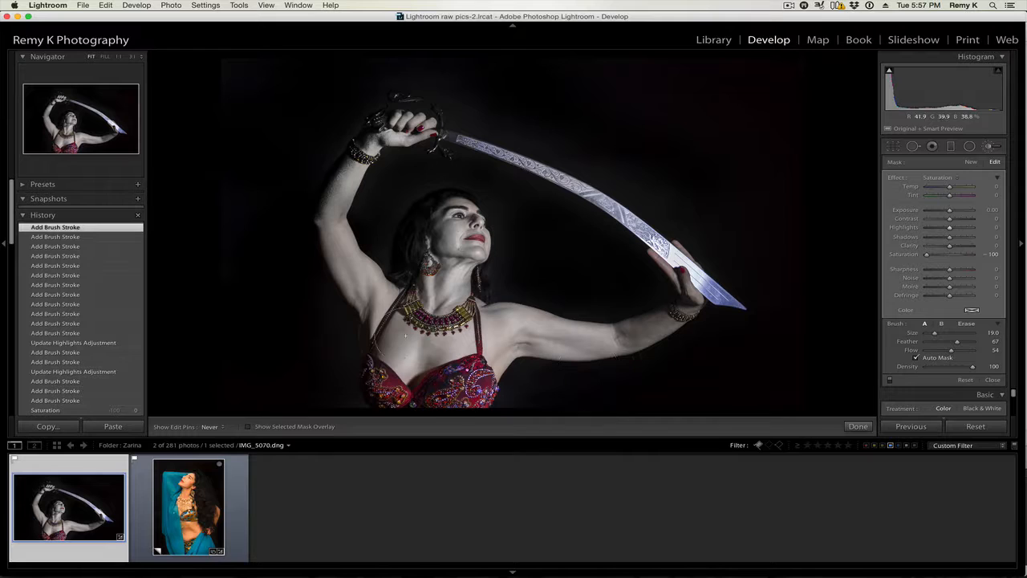
- Desaturate the chest once more, and add another Saturation −100 mask over the chest, shoulder and raised arm
mouse_move(393, 343)
left_mouse_down()
mouse_move(427, 356)
mouse_move(534, 358)
mouse_move(522, 332)
left_mouse_up()
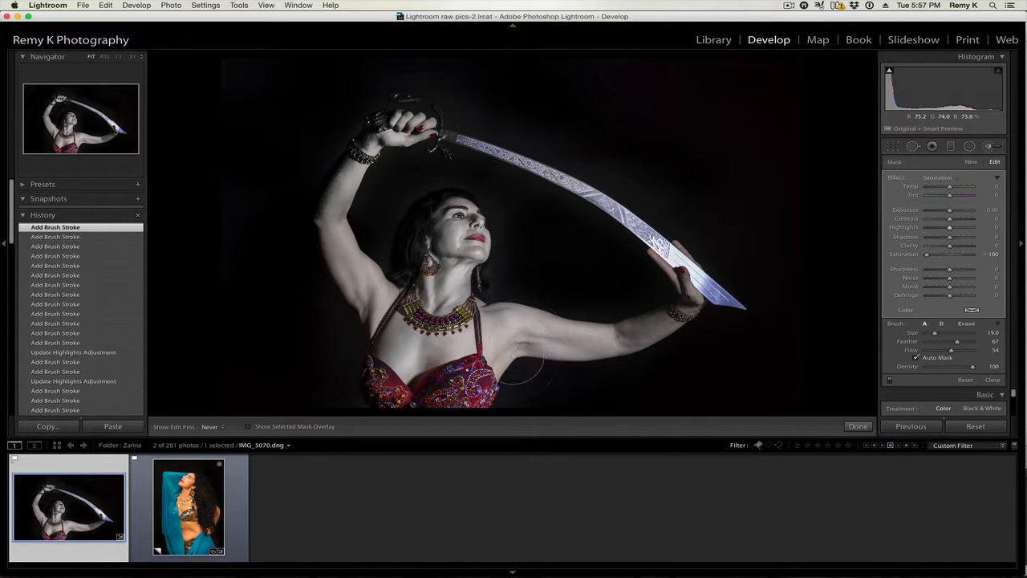
left_click(971, 162)
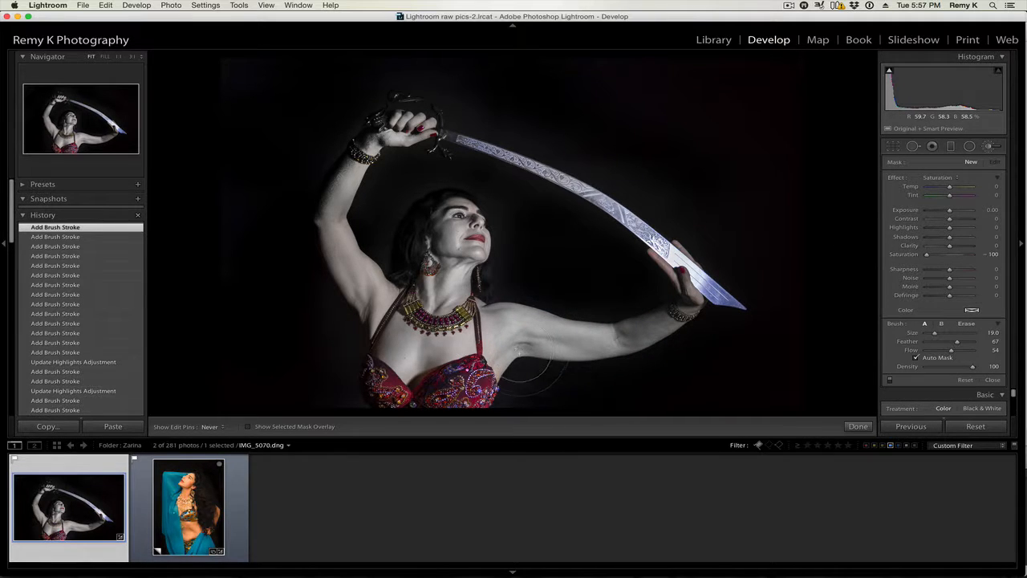
left_click_drag(520, 336, 481, 347)
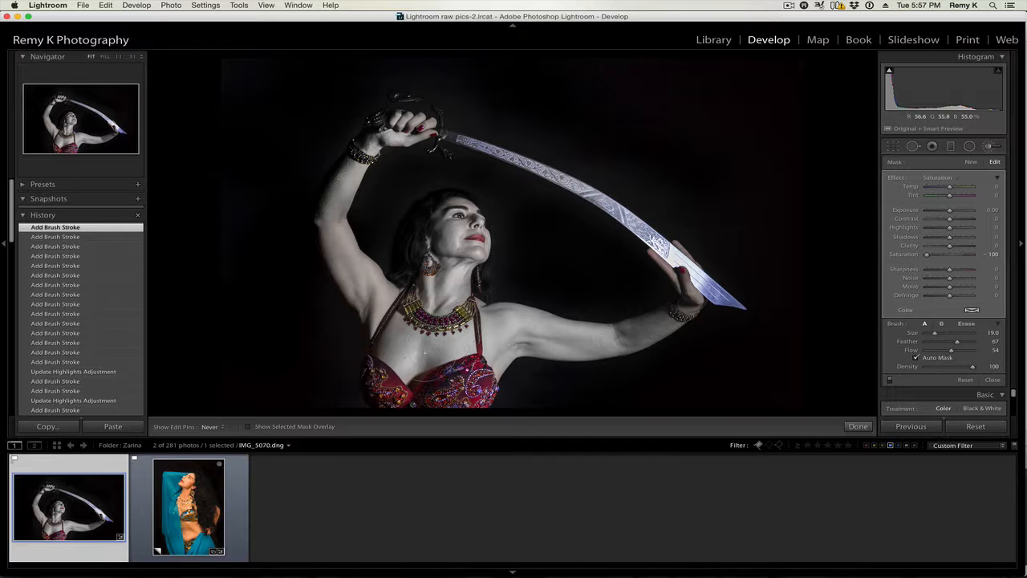
left_click_drag(377, 315, 331, 311)
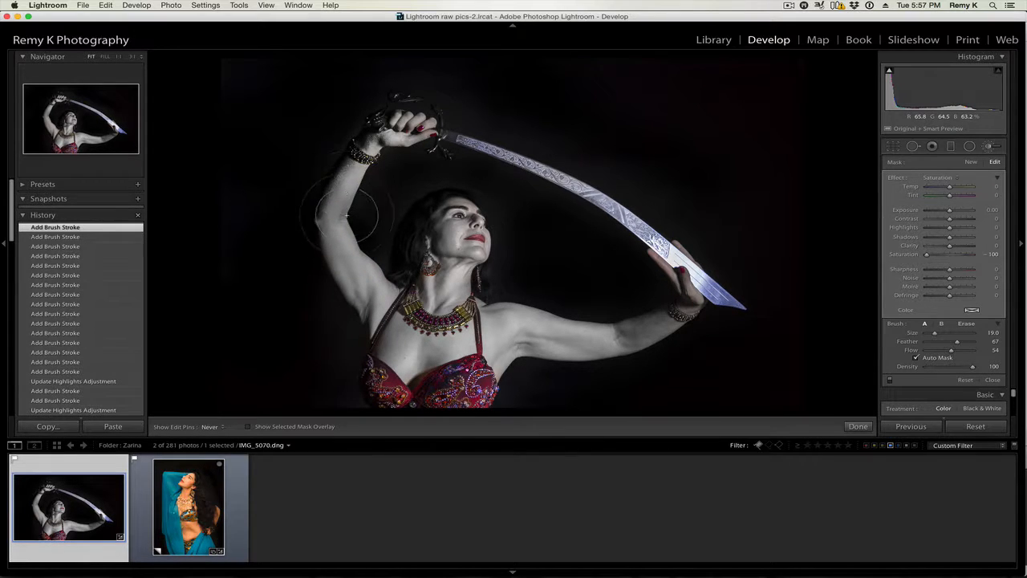
mouse_move(390, 140)
left_mouse_down()
mouse_move(417, 133)
mouse_move(373, 136)
mouse_move(340, 178)
left_mouse_up()
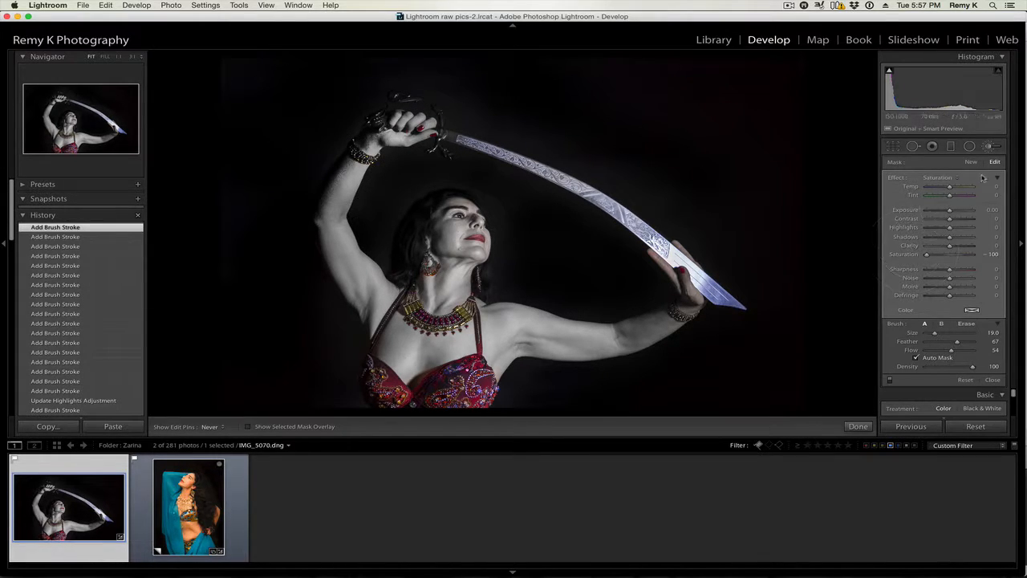
- Start a new mask with the Soften Skin effect and brush it over the dancer's raised forearm and hand
left_click(943, 177)
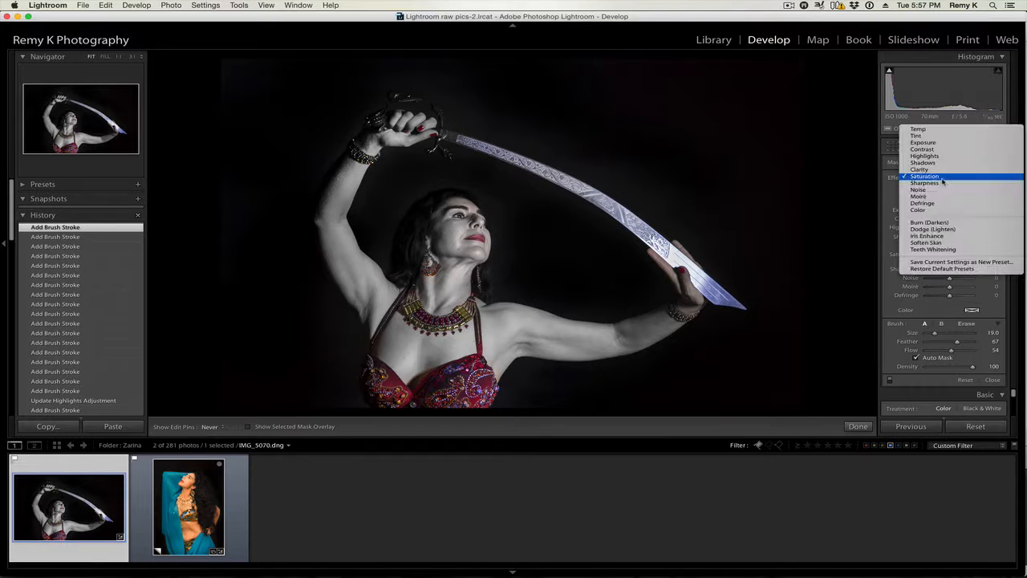
left_click(930, 242)
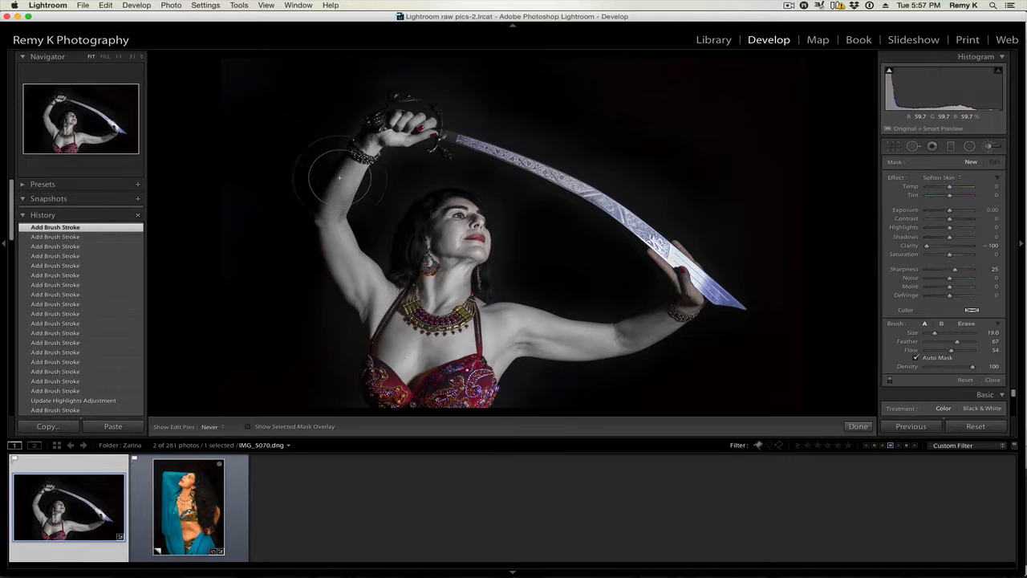
mouse_move(341, 165)
left_mouse_down()
mouse_move(369, 132)
mouse_move(385, 136)
left_mouse_up()
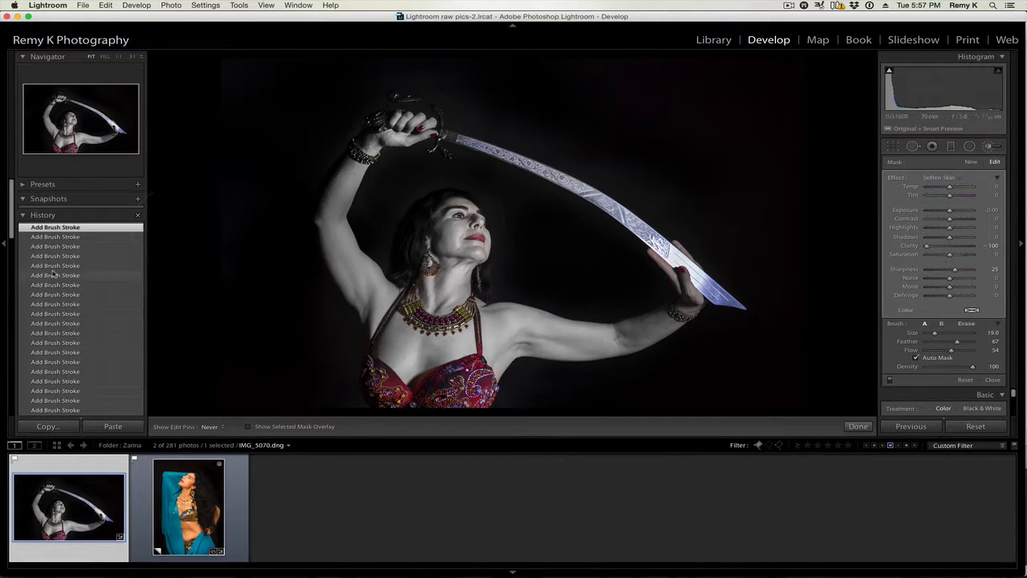
- Review earlier brush strokes and highlights adjustments in the edit history, and return to the latest state
scroll(79, 374, "down", 2)
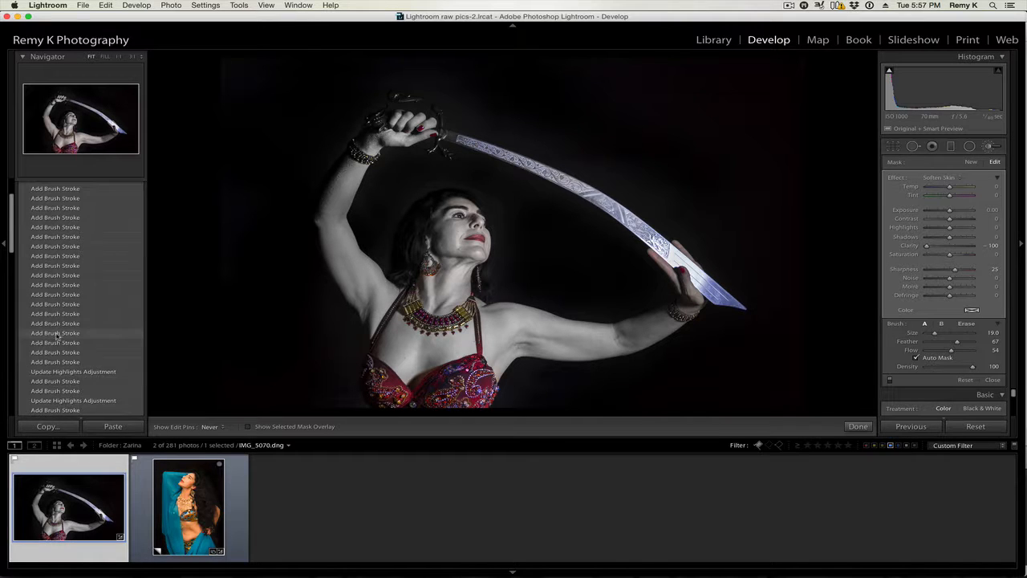
scroll(57, 325, "down", 2)
scroll(57, 325, "up", 4)
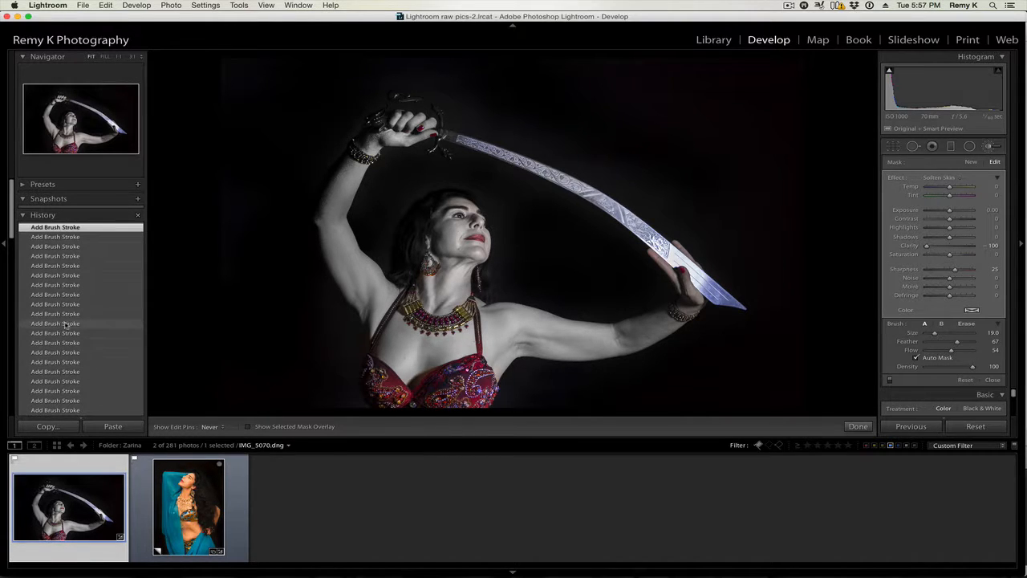
left_click(57, 344)
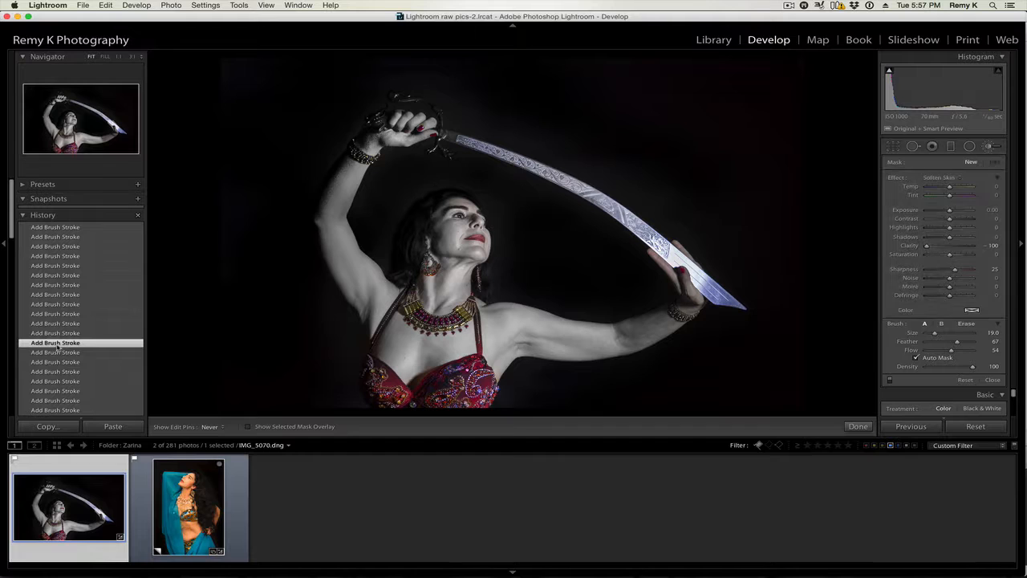
left_click(46, 383)
scroll(47, 386, "down", 2)
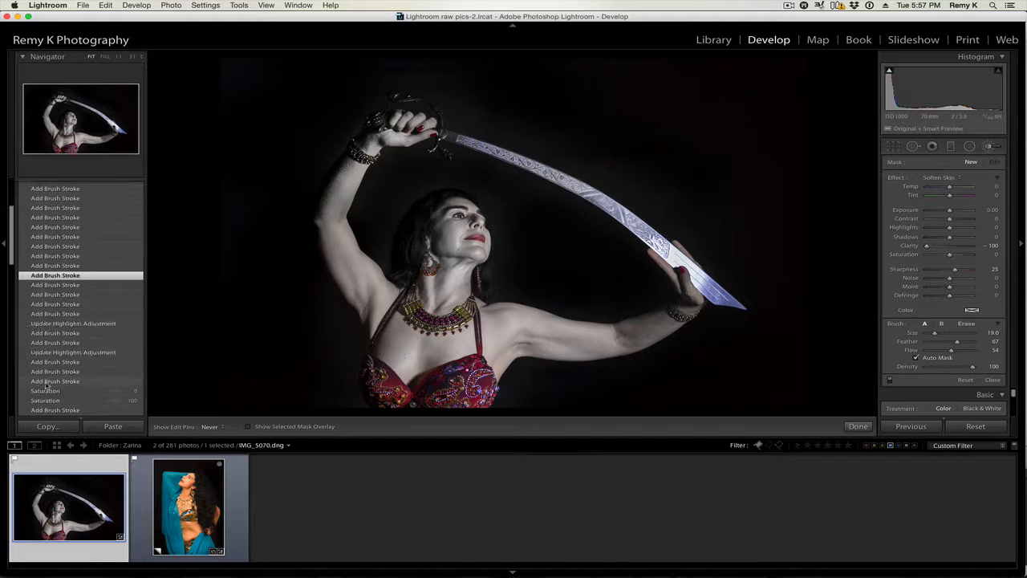
left_click(59, 324)
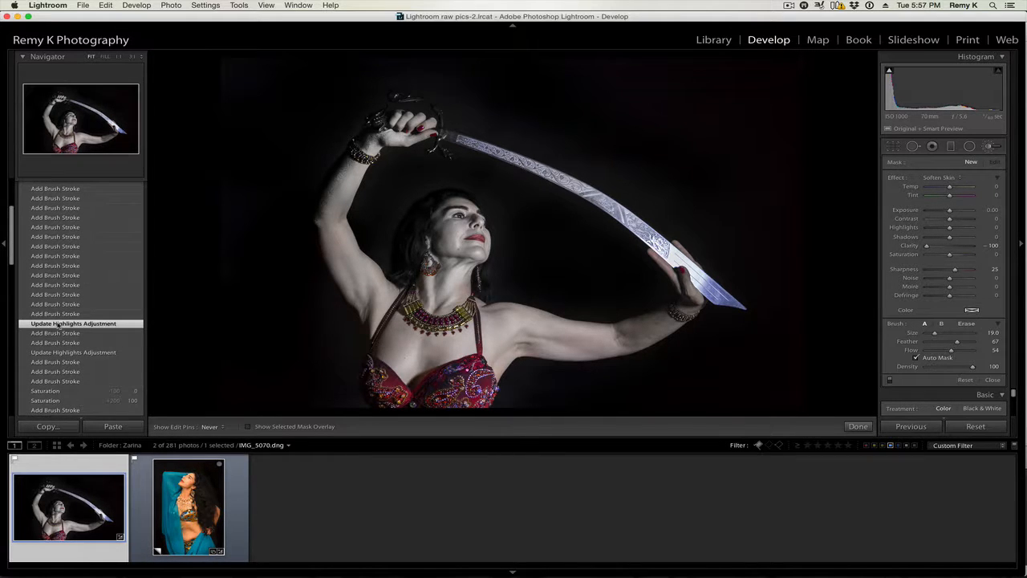
left_click(59, 334)
left_click(58, 353)
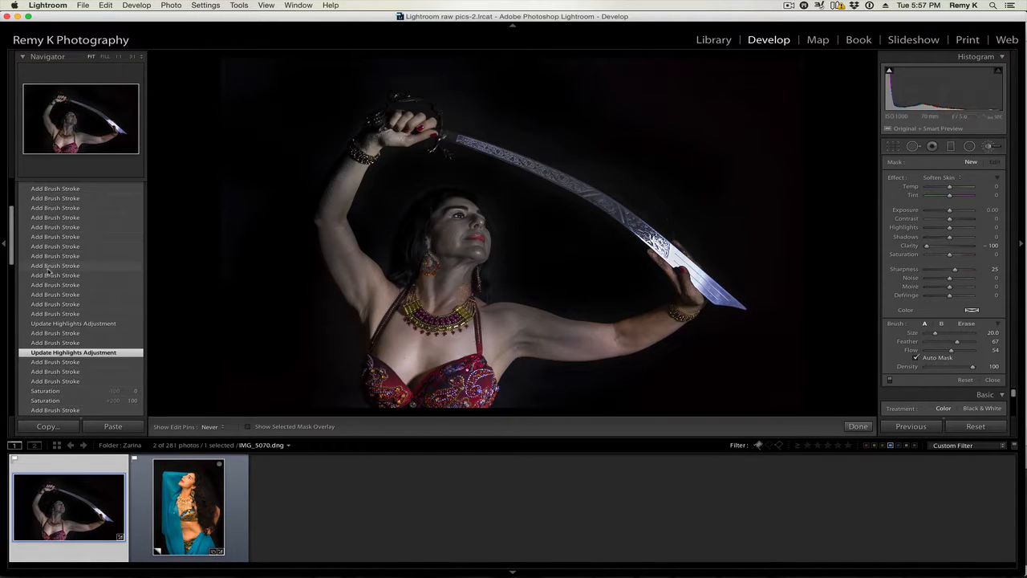
scroll(49, 272, "up", 5)
left_click(53, 229)
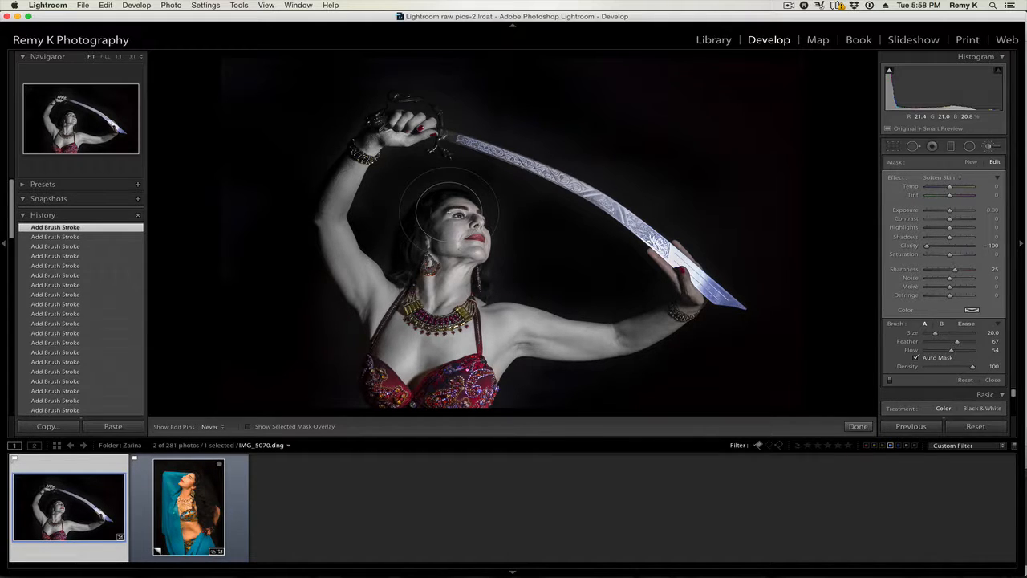
- Brush the Soften Skin effect over the dancer's forehead and face in close-up at brush size 20, and close the brush
key("z")
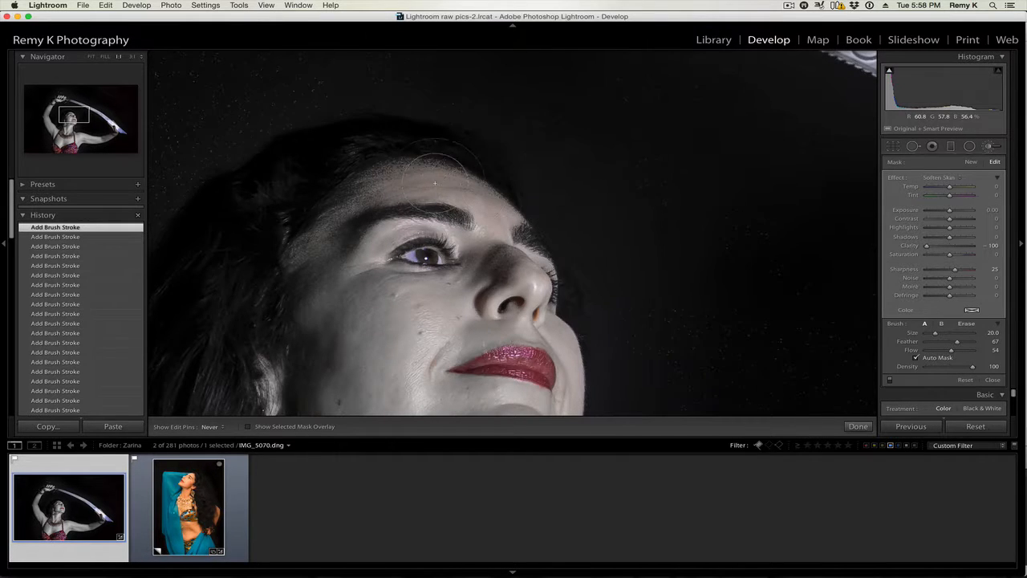
mouse_move(435, 183)
left_mouse_down()
mouse_move(447, 175)
mouse_move(416, 175)
mouse_move(332, 220)
left_mouse_up()
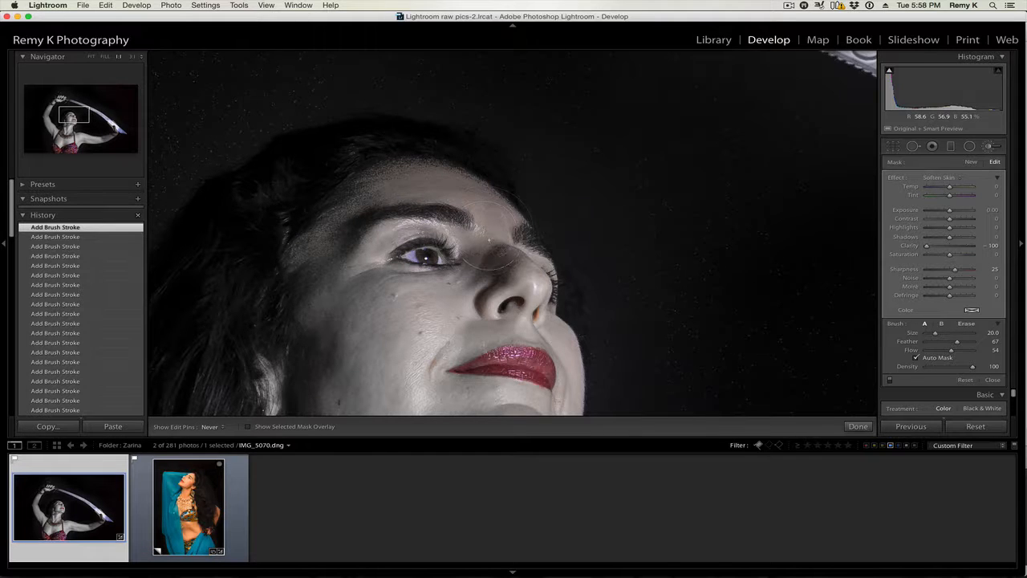
key("z")
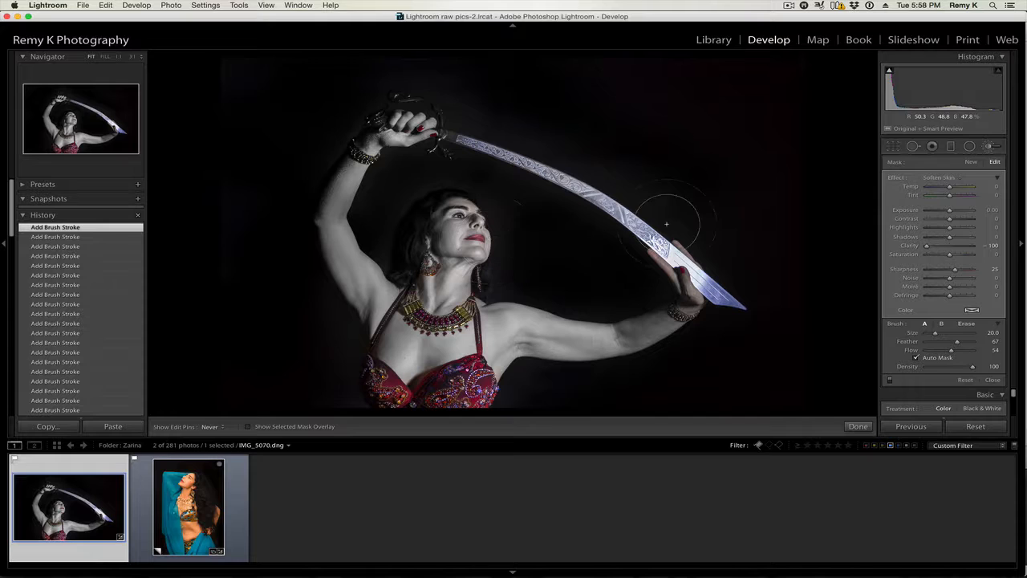
left_click(857, 426)
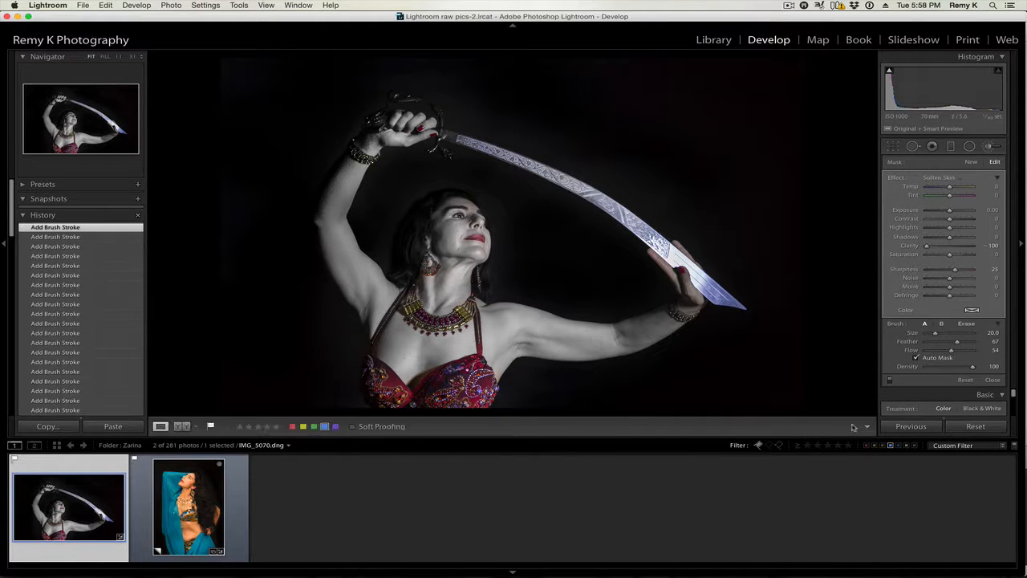